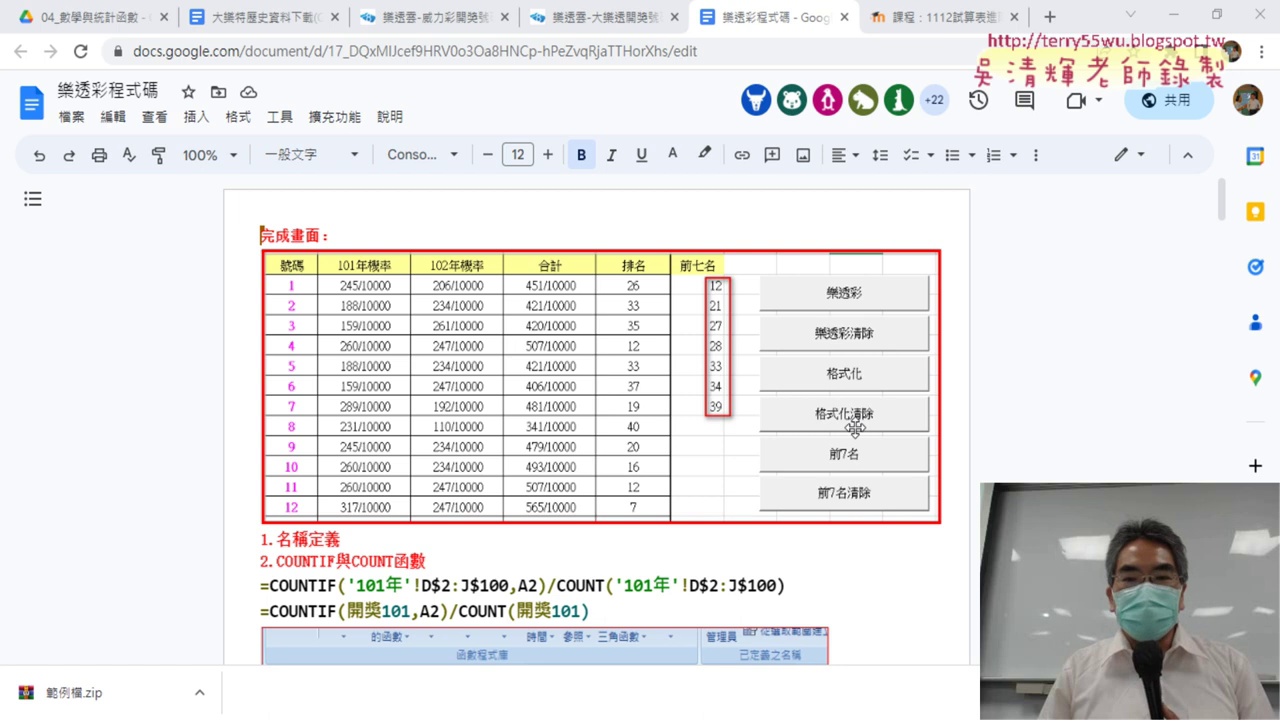
Bring Excel forward and annotate how 12 in A13 should appear in F2 under 前七名
{"action": "left_click", "coordinate": [1173, 14]}
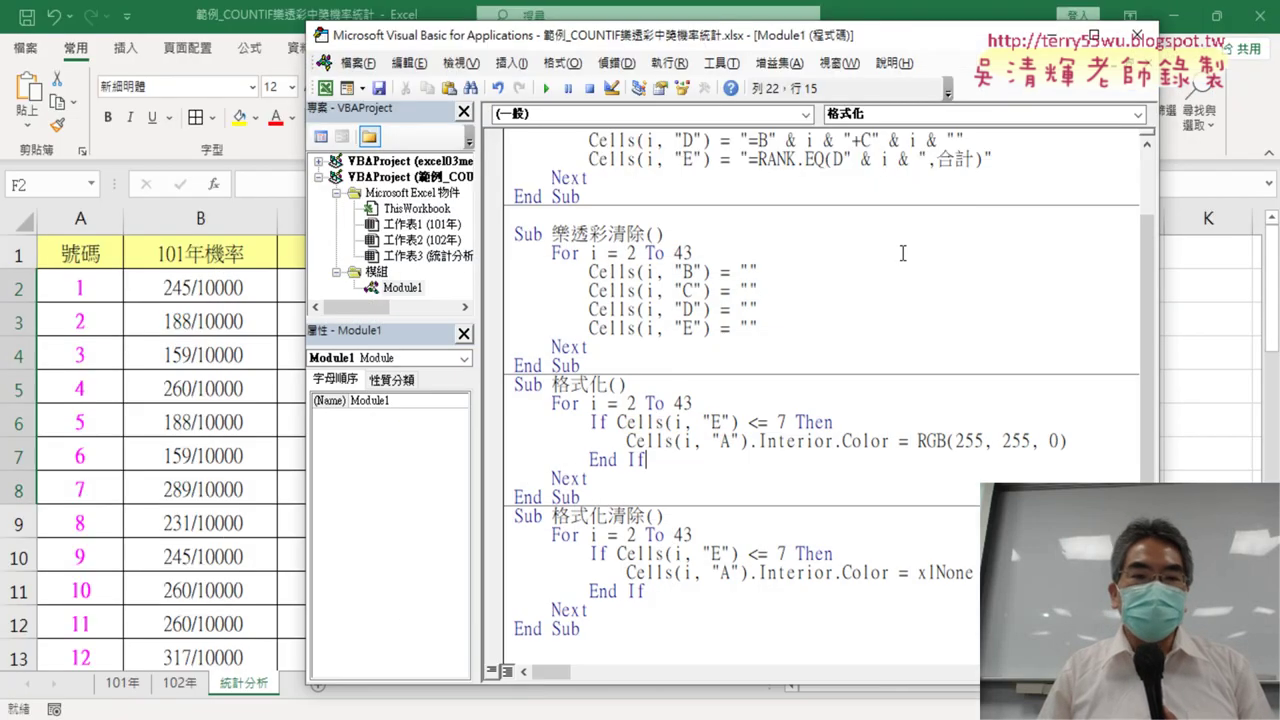
{"action": "left_click", "coordinate": [80, 650]}
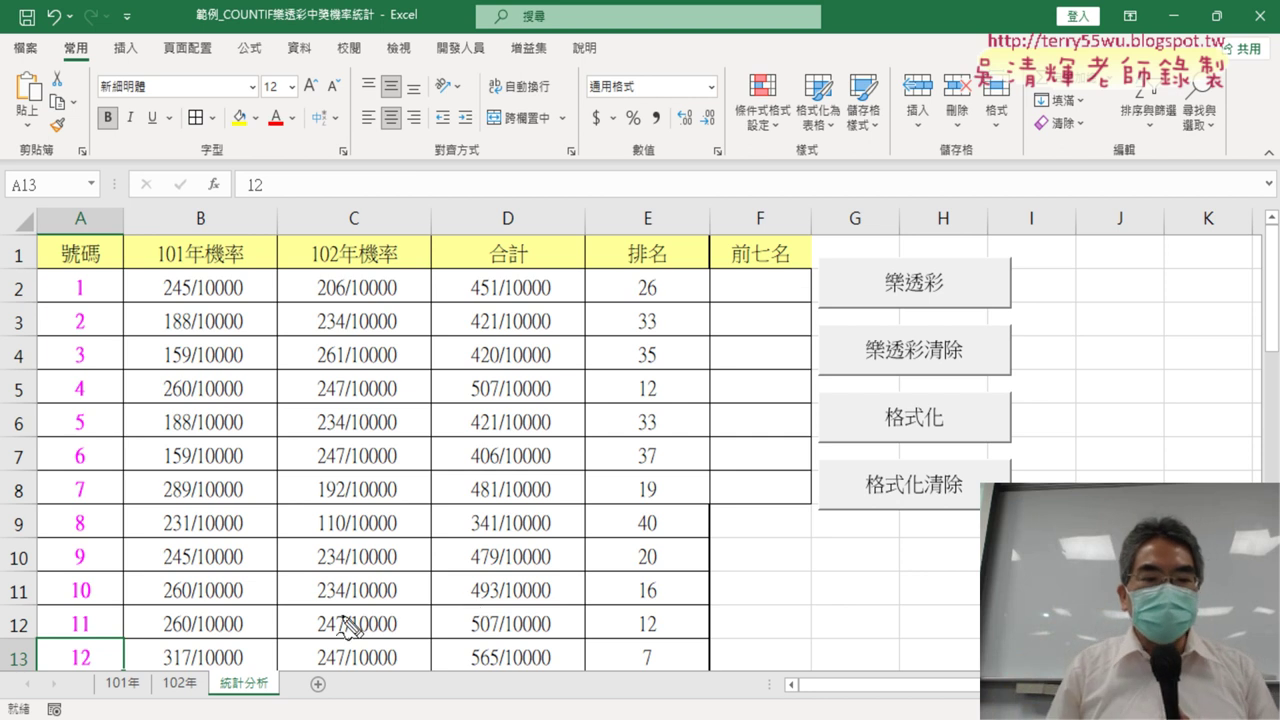
{"action": "left_click_drag", "start_coordinate": [85, 682], "coordinate": [100, 668]}
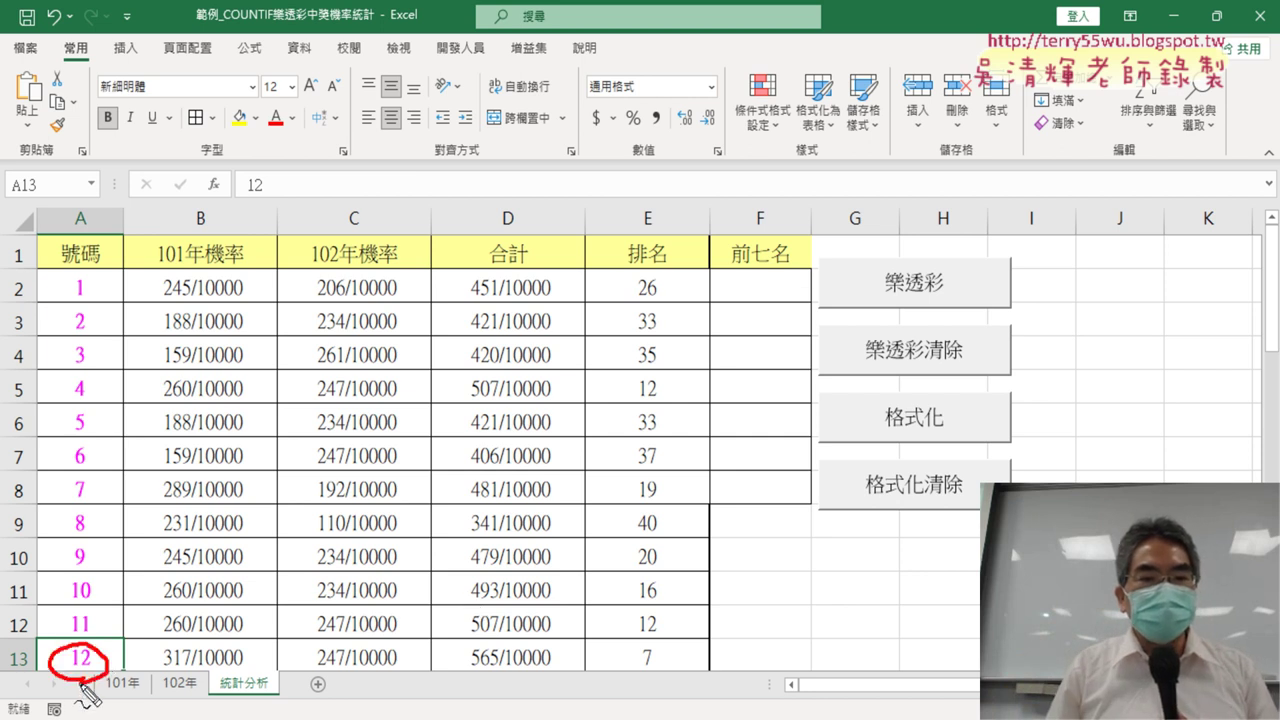
{"action": "left_click_drag", "start_coordinate": [773, 318], "coordinate": [785, 262]}
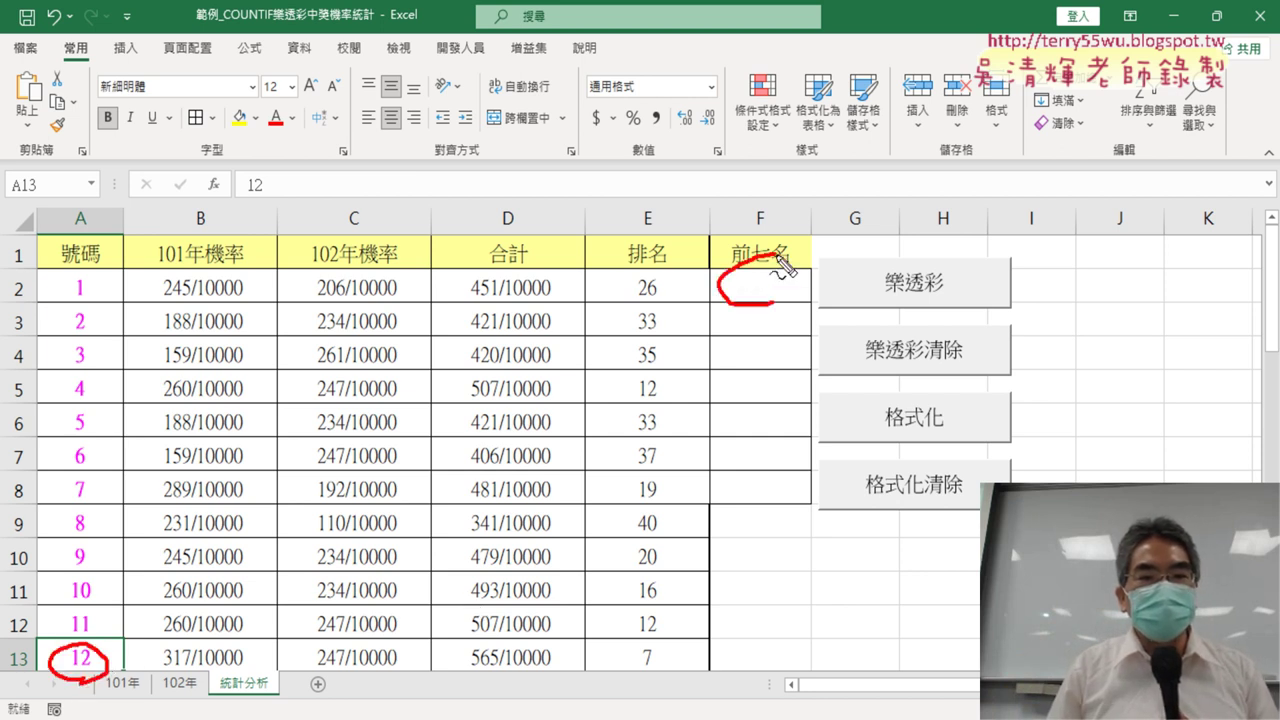
{"action": "mouse_move", "coordinate": [112, 645]}
{"action": "left_mouse_down"}
{"action": "mouse_move", "coordinate": [730, 296]}
{"action": "mouse_move", "coordinate": [695, 320]}
{"action": "mouse_move", "coordinate": [748, 335]}
{"action": "left_mouse_up"}
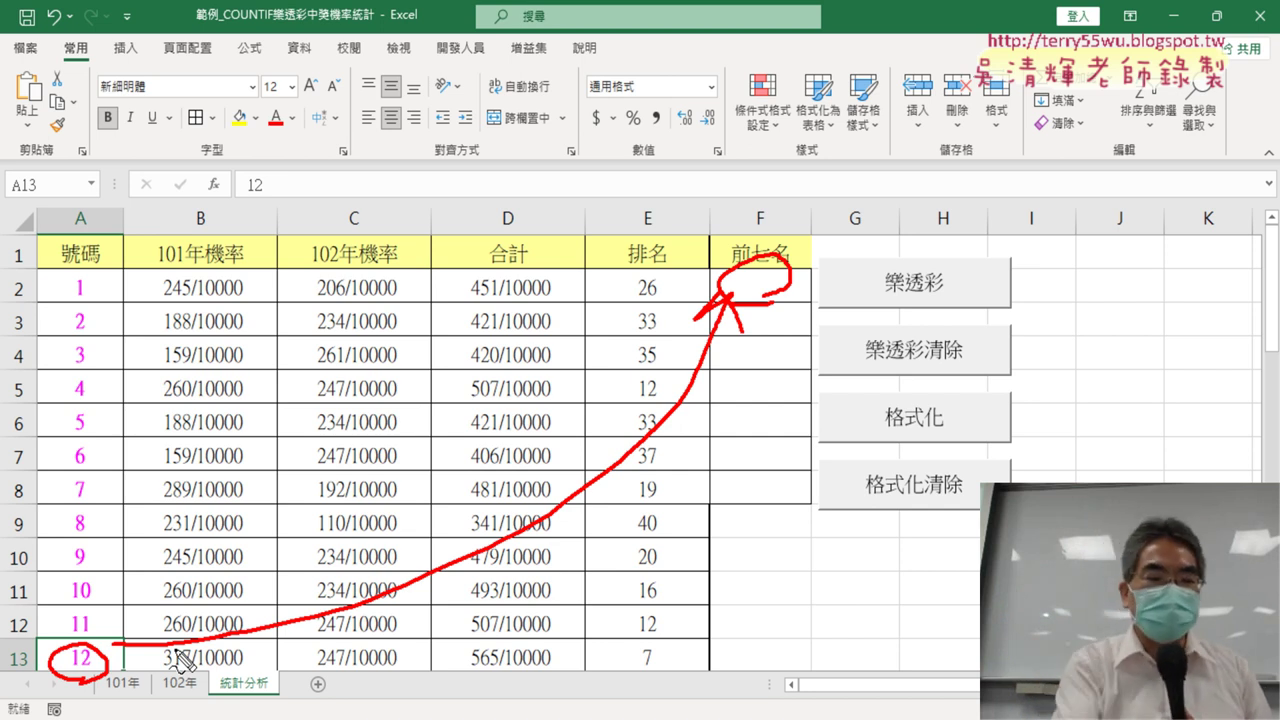
Clear the annotations and open the Visual Basic editor from the Developer tab
{"action": "key", "text": "Escape"}
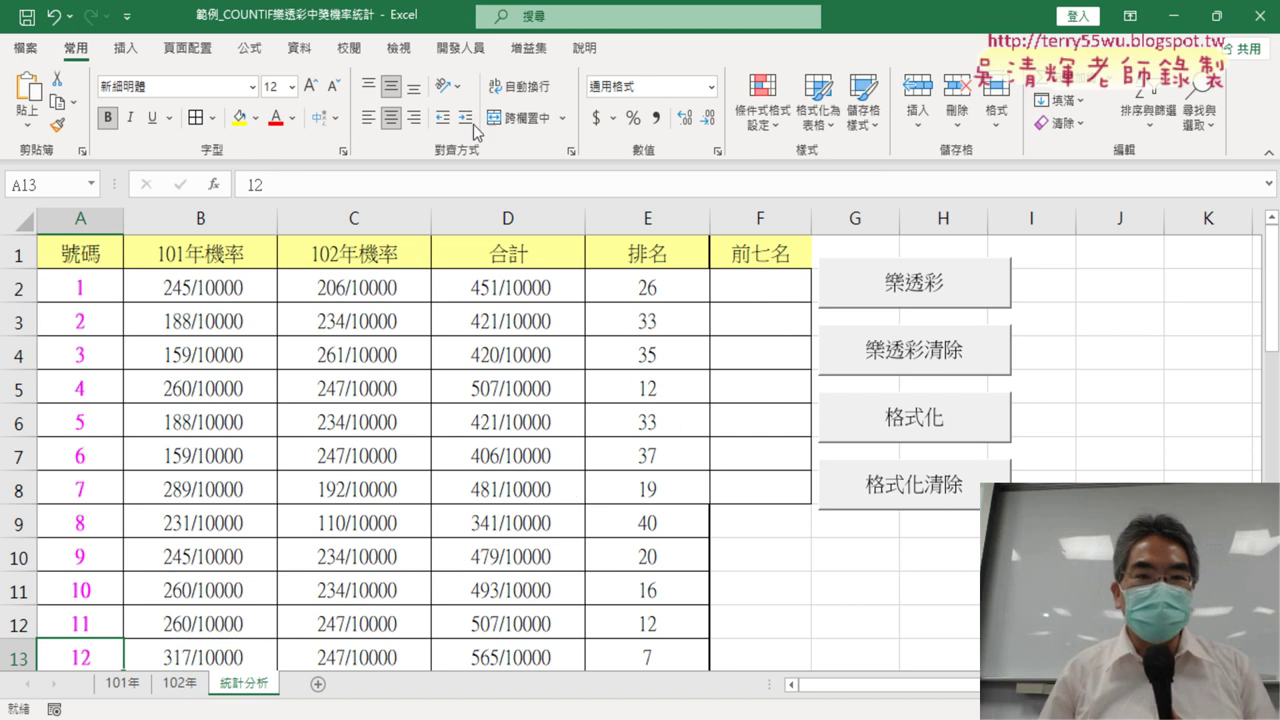
{"action": "left_click", "coordinate": [462, 48]}
{"action": "left_click", "coordinate": [40, 98]}
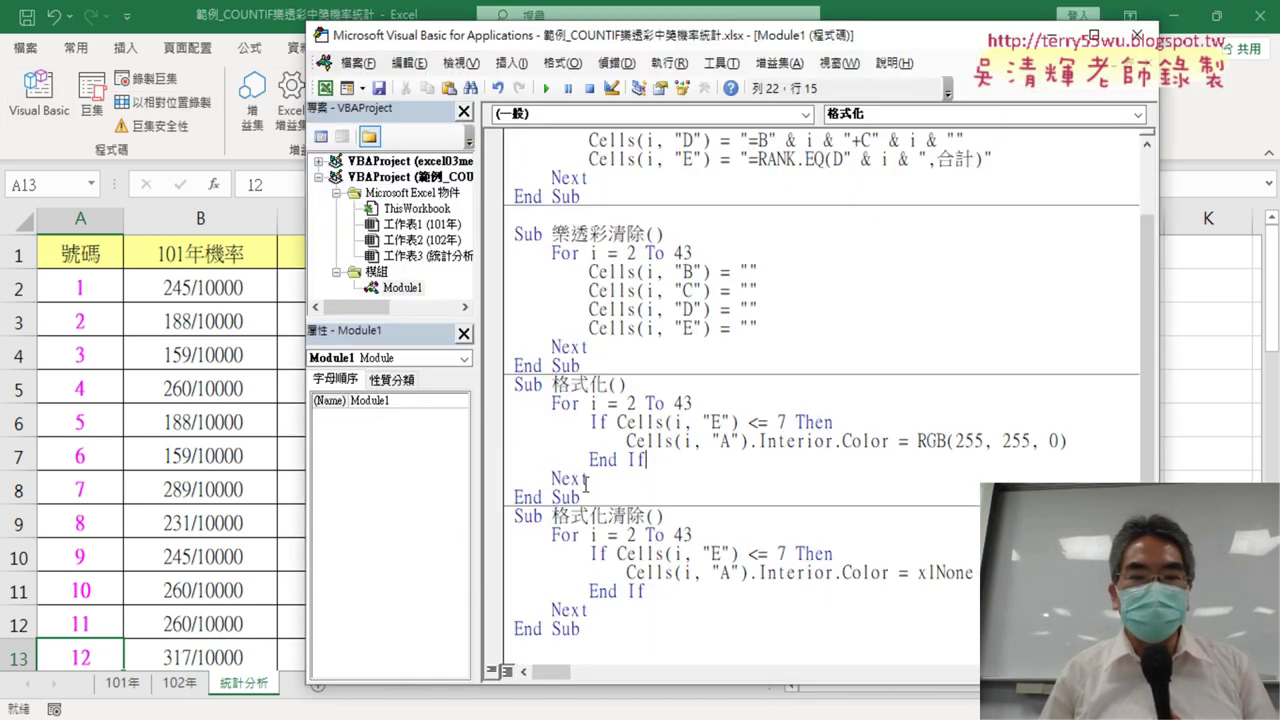
Copy the 格式化 macro and paste it below the last End Sub in Module1
{"action": "left_click_drag", "start_coordinate": [592, 492], "coordinate": [515, 388]}
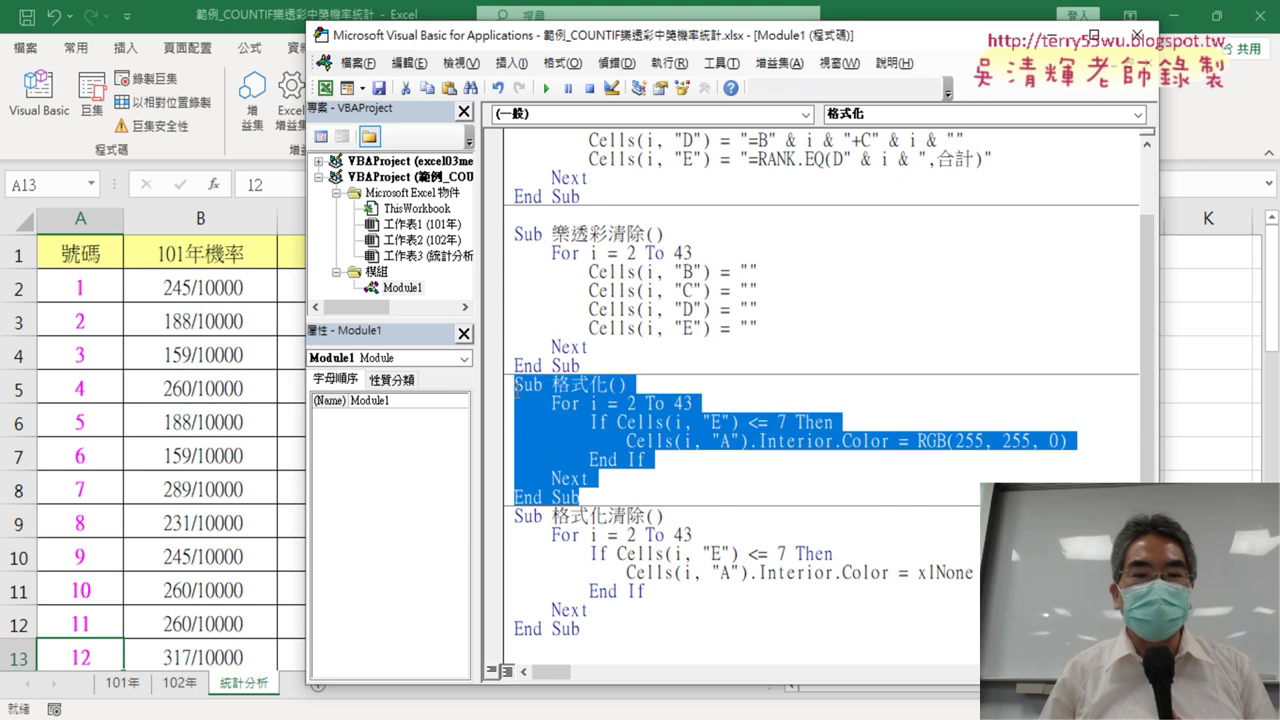
{"action": "right_click", "coordinate": [590, 412]}
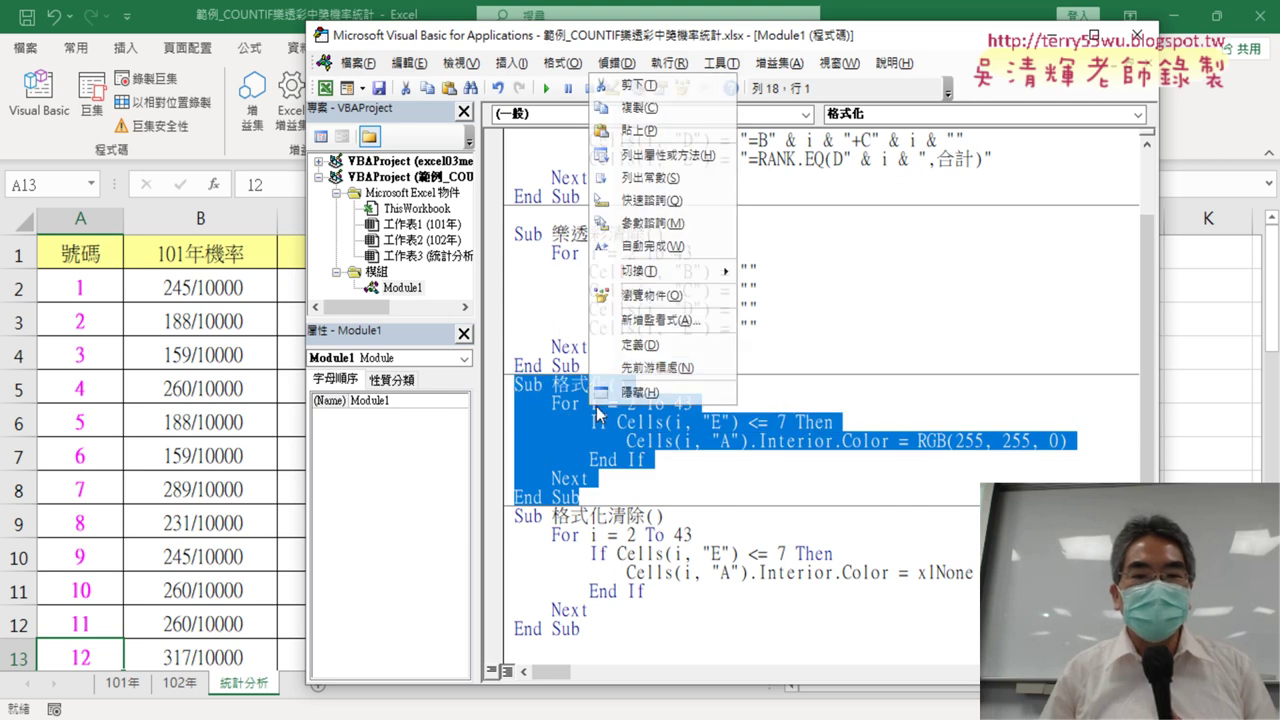
{"action": "left_click", "coordinate": [620, 108]}
{"action": "left_click", "coordinate": [555, 647]}
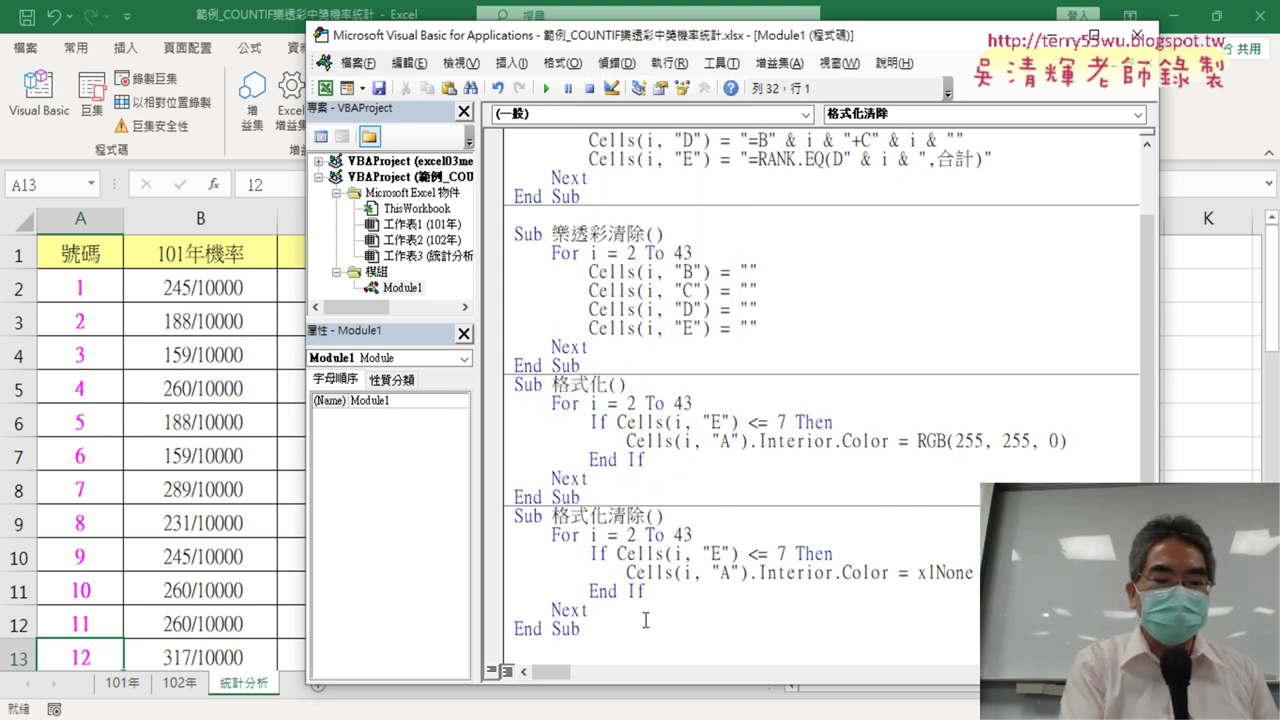
{"action": "key", "text": "ctrl+v"}
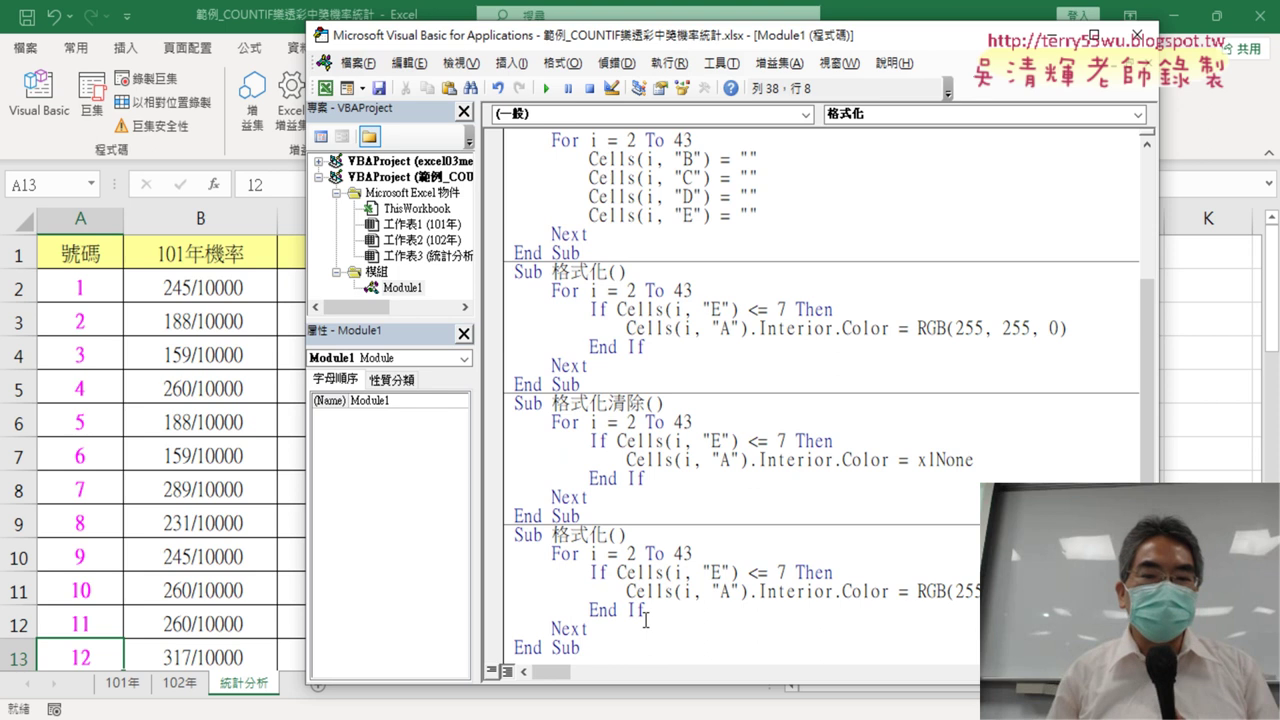
Rename the pasted copy's Sub from 格式化 to 前七名
{"action": "left_click_drag", "start_coordinate": [610, 537], "coordinate": [596, 541]}
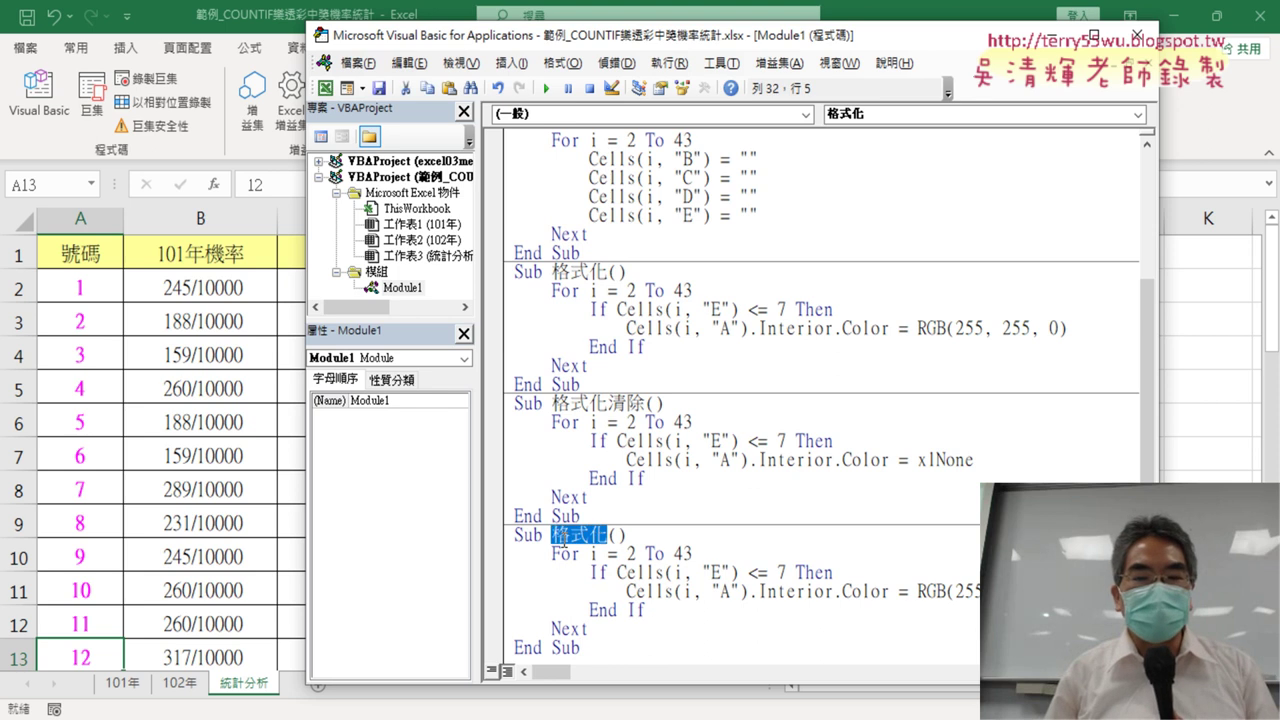
{"action": "scroll", "coordinate": [967, 607], "scroll_direction": "down", "scroll_amount": 1}
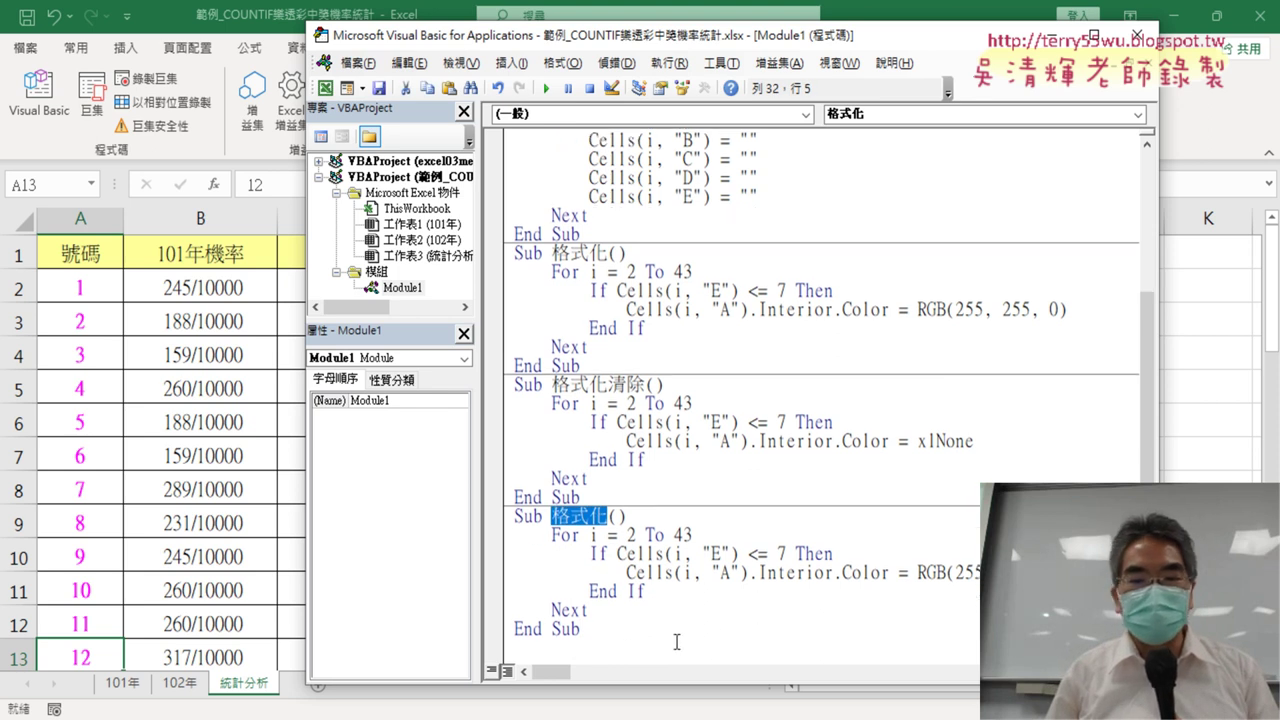
{"action": "left_click", "coordinate": [628, 650]}
{"action": "key", "text": "Down"}
{"action": "key", "text": "Down"}
{"action": "key", "text": "Down"}
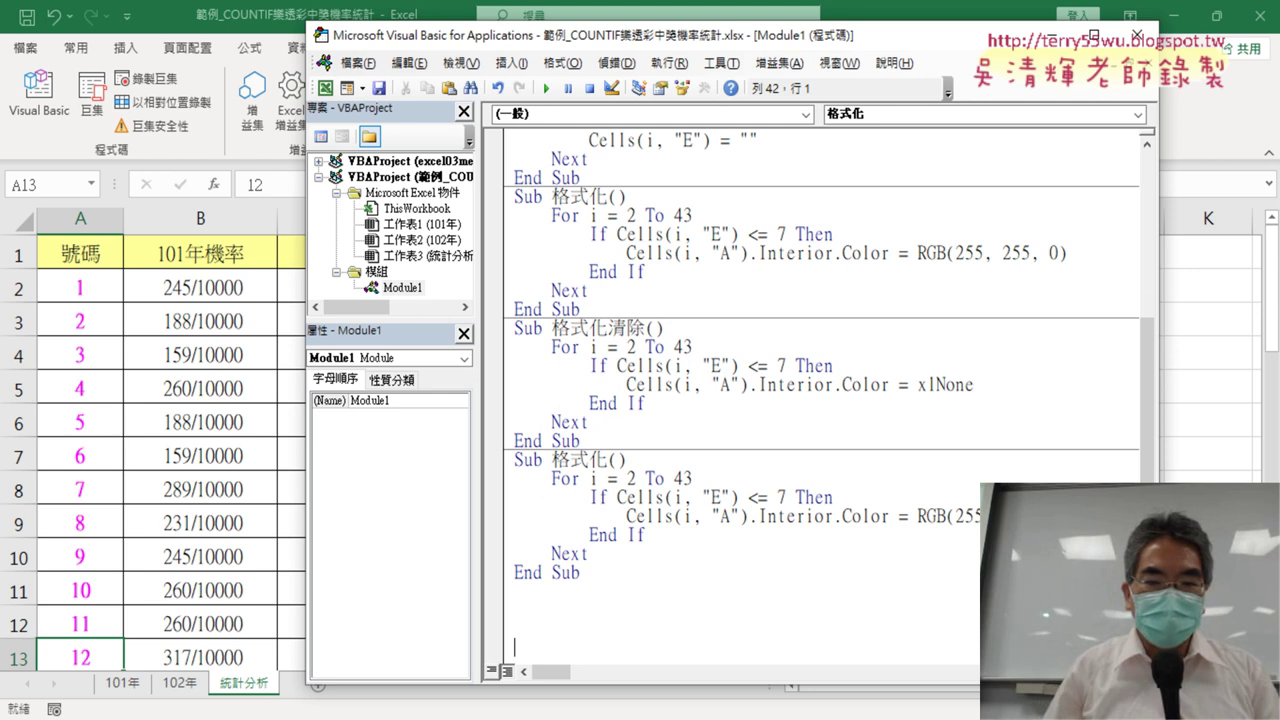
{"action": "double_click", "coordinate": [563, 462]}
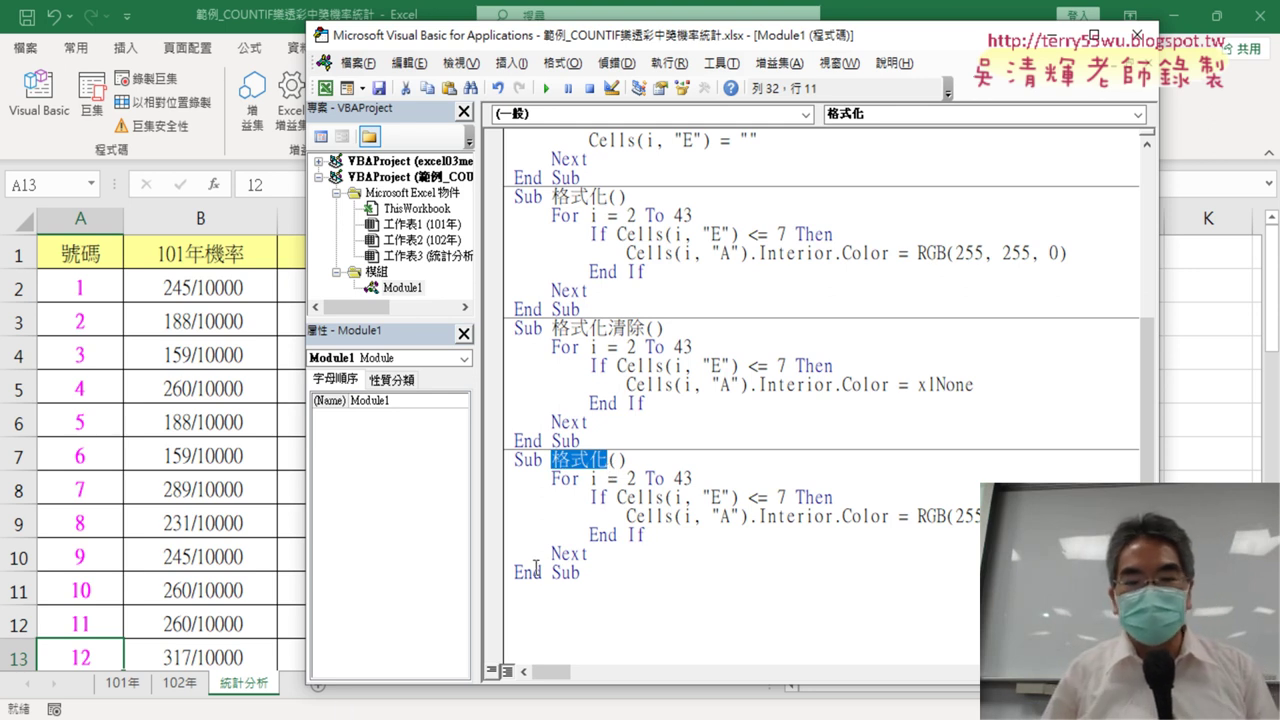
{"action": "type", "text": "前く"}
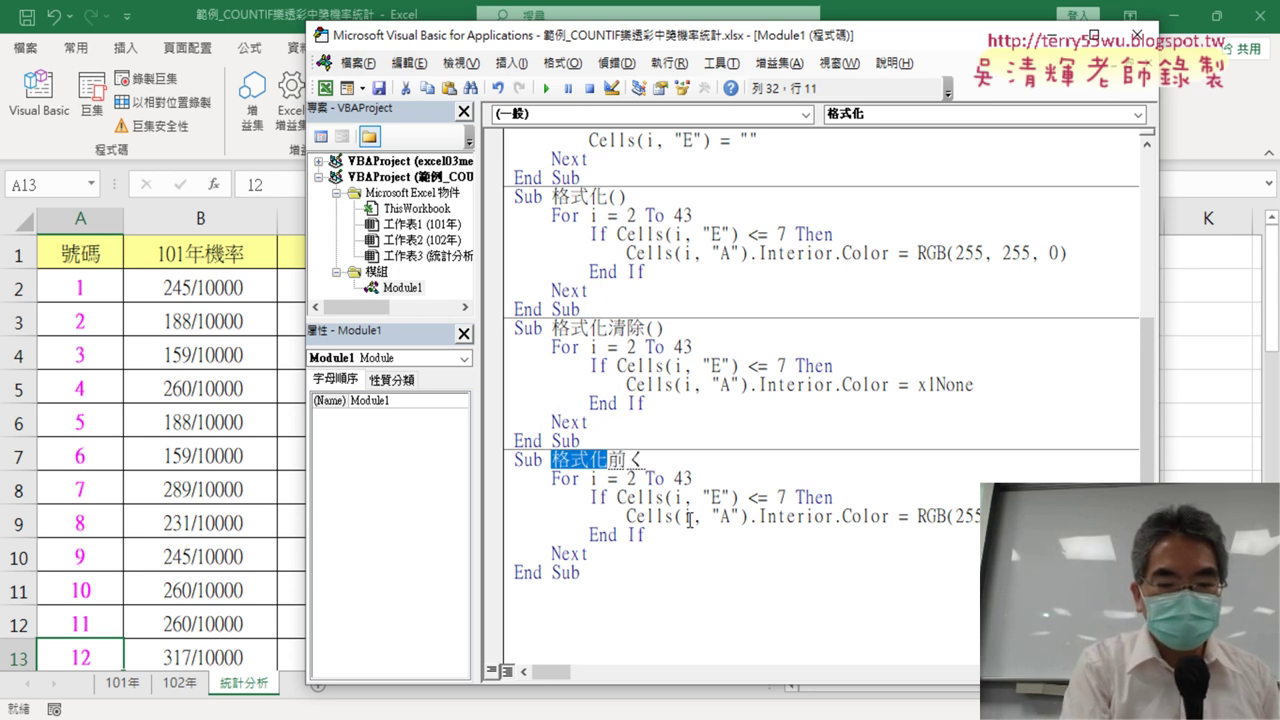
{"action": "type", "text": "妻ㄇ"}
{"action": "type", "text": "名"}
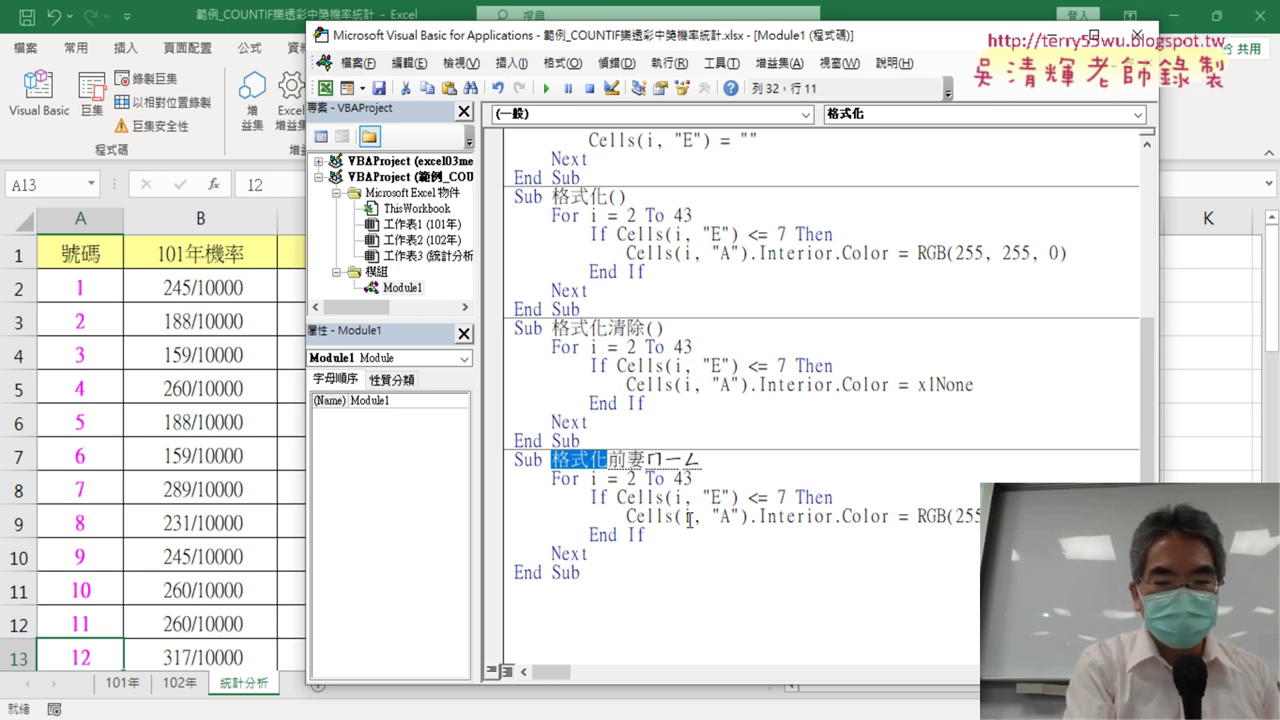
{"action": "key", "text": "Return"}
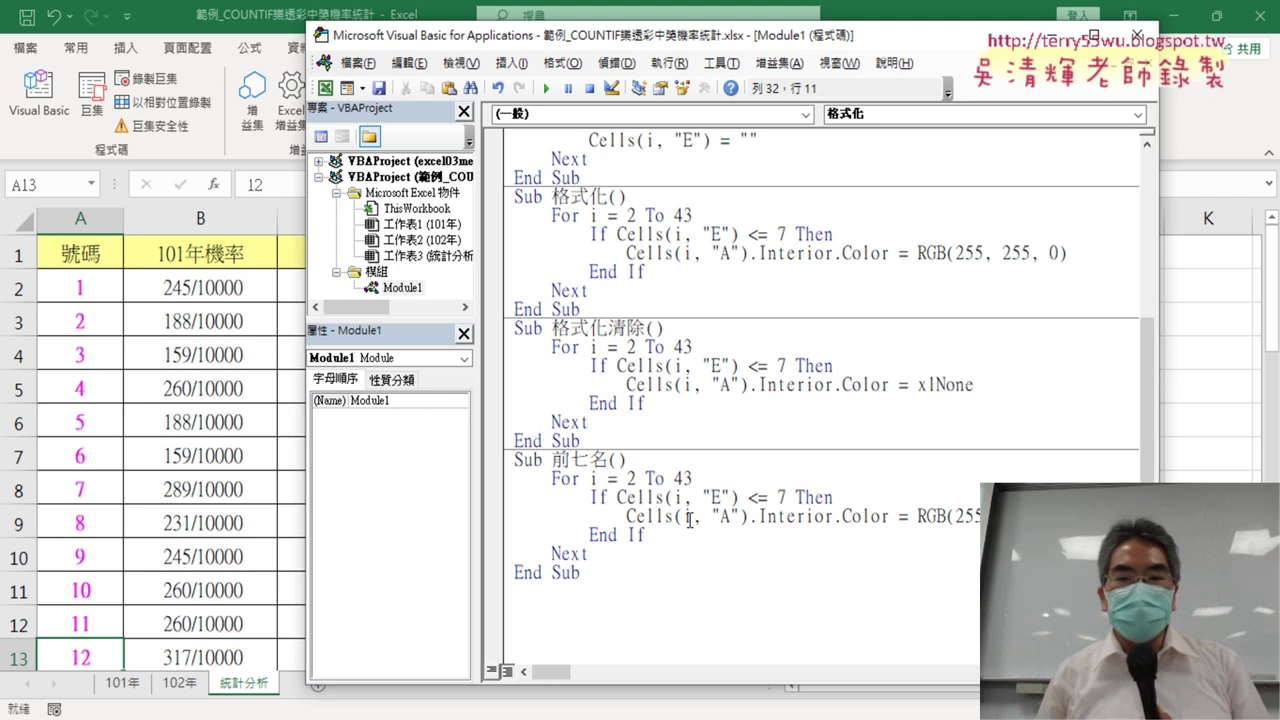
Delete .Interior.Color = RGB(255, 255, 0) from 前七名's inner Cells line
{"action": "left_click", "coordinate": [505, 484]}
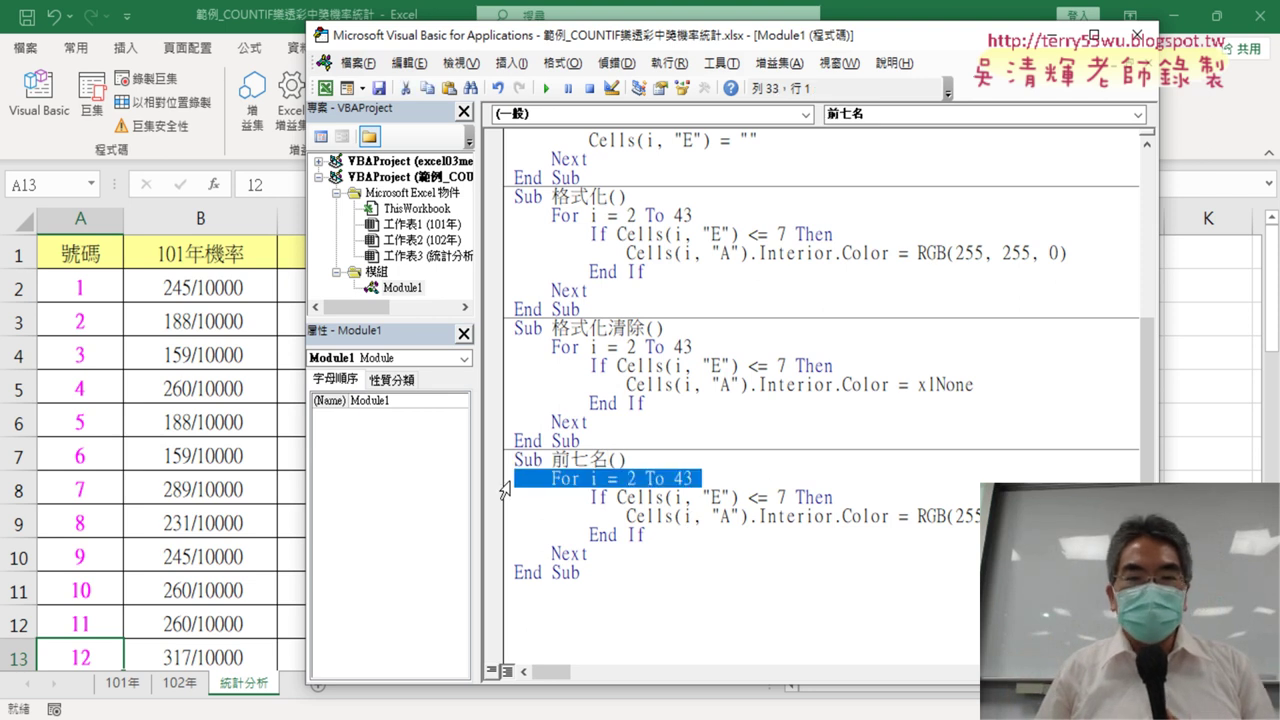
{"action": "key", "text": "shift+Down"}
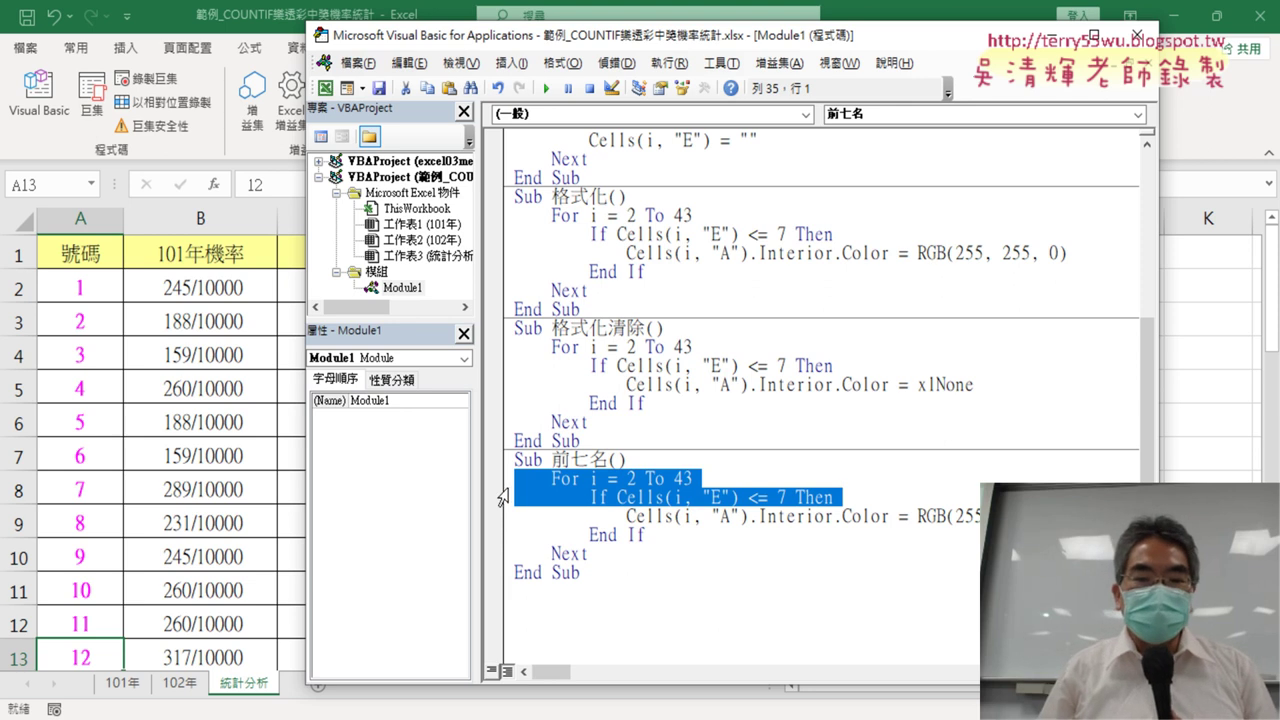
{"action": "left_click_drag", "start_coordinate": [748, 516], "coordinate": [1030, 516]}
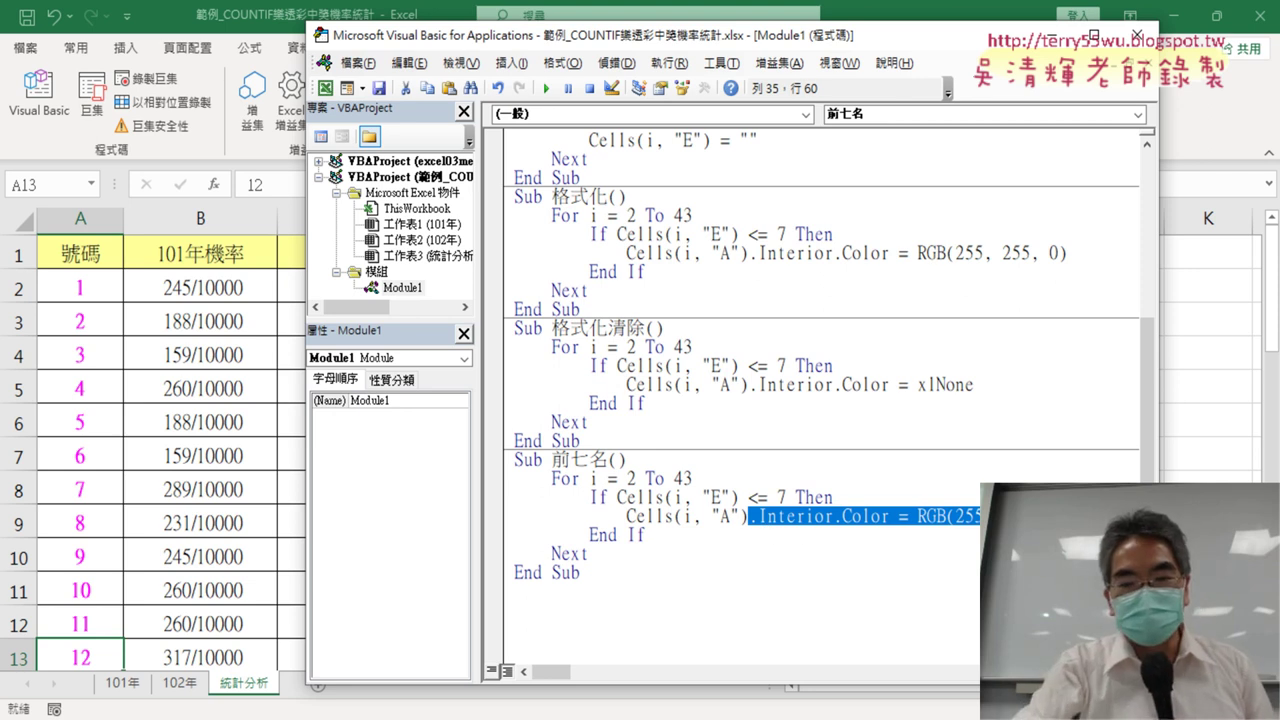
{"action": "key", "text": "Delete"}
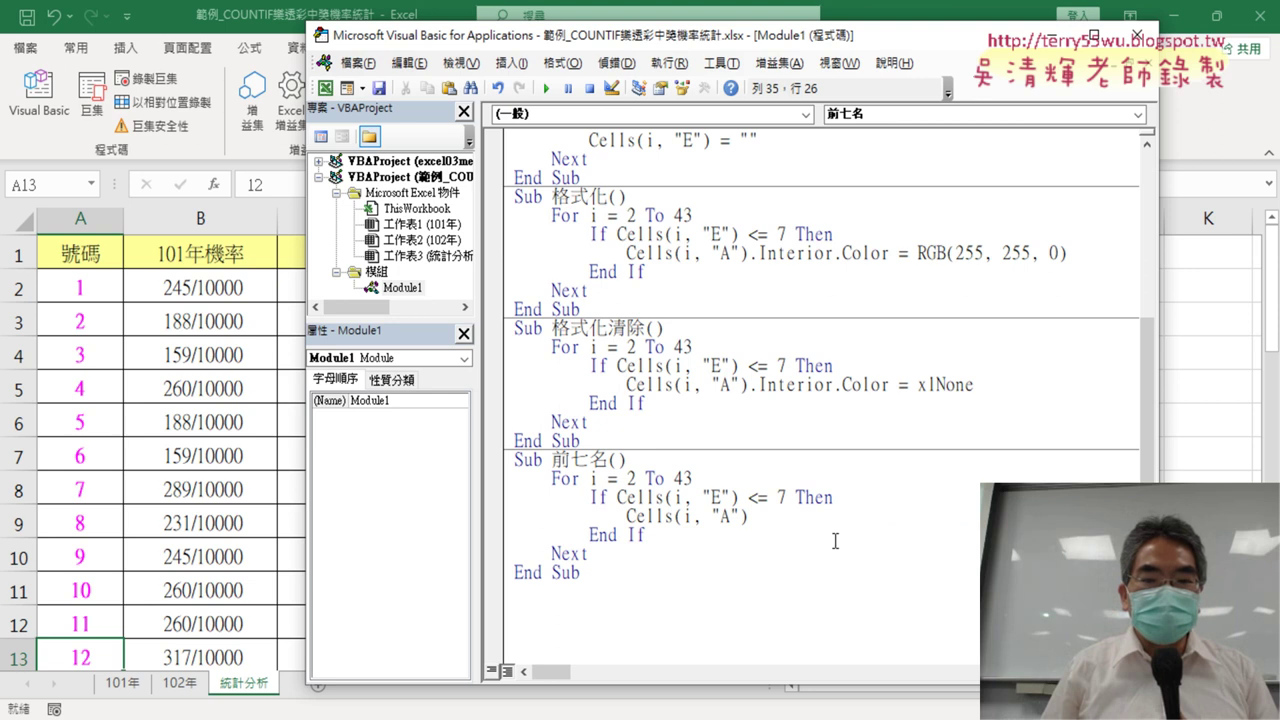
{"action": "left_click_drag", "start_coordinate": [751, 515], "coordinate": [646, 516]}
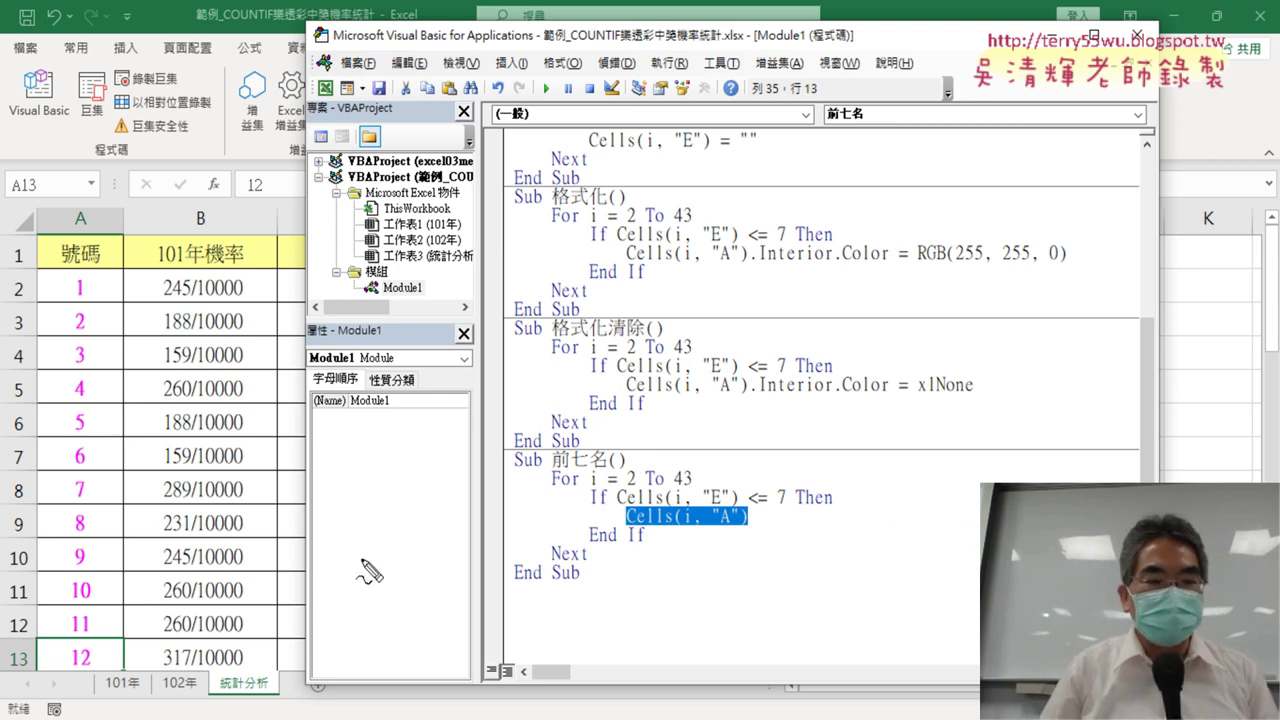
Annotate the link from column A to Cells(i, "A"), then move and narrow the editor beside the sheet
{"action": "left_click_drag", "start_coordinate": [95, 668], "coordinate": [92, 664]}
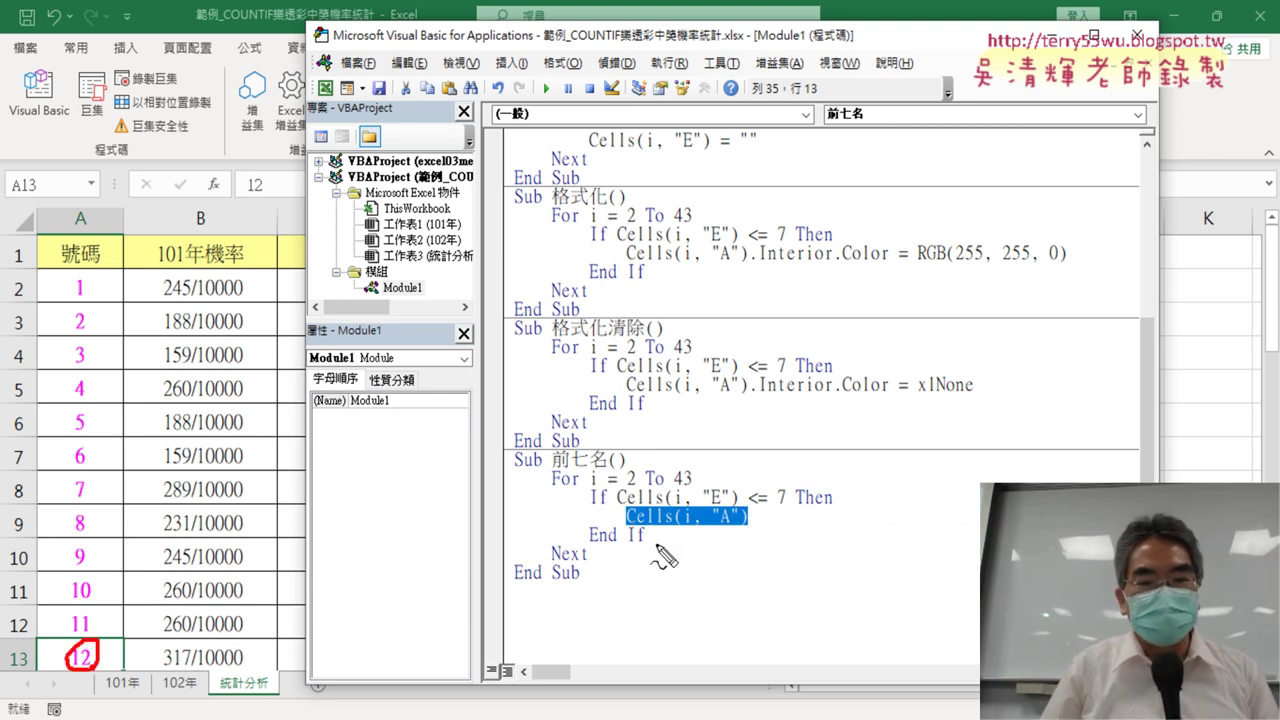
{"action": "left_click_drag", "start_coordinate": [653, 524], "coordinate": [745, 518]}
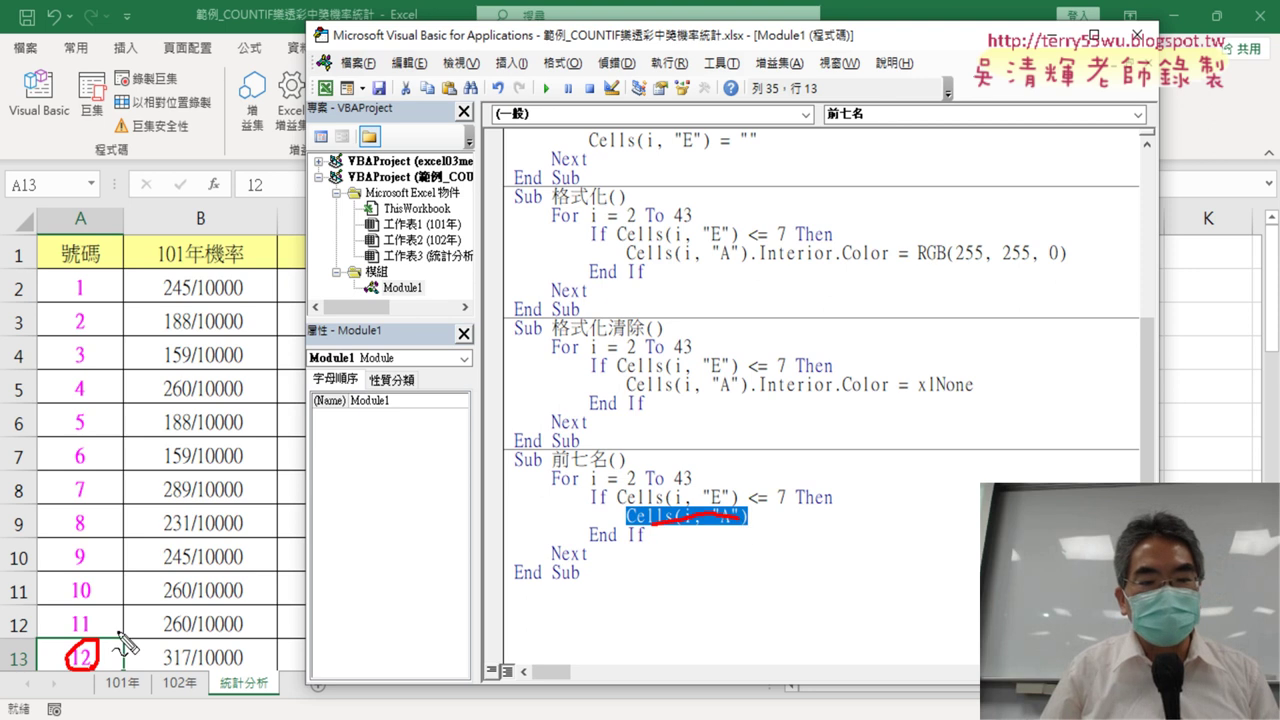
{"action": "mouse_move", "coordinate": [118, 631]}
{"action": "left_mouse_down"}
{"action": "mouse_move", "coordinate": [590, 505]}
{"action": "mouse_move", "coordinate": [568, 522]}
{"action": "left_mouse_up"}
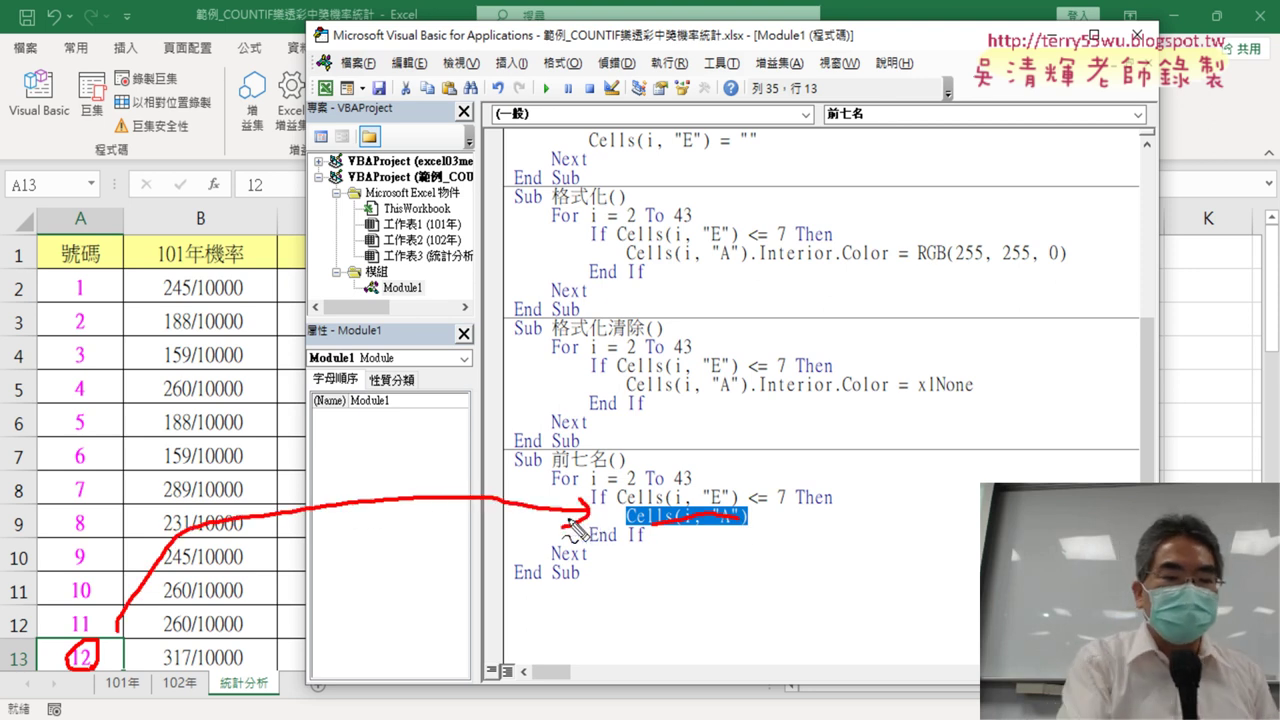
{"action": "key", "text": "Escape"}
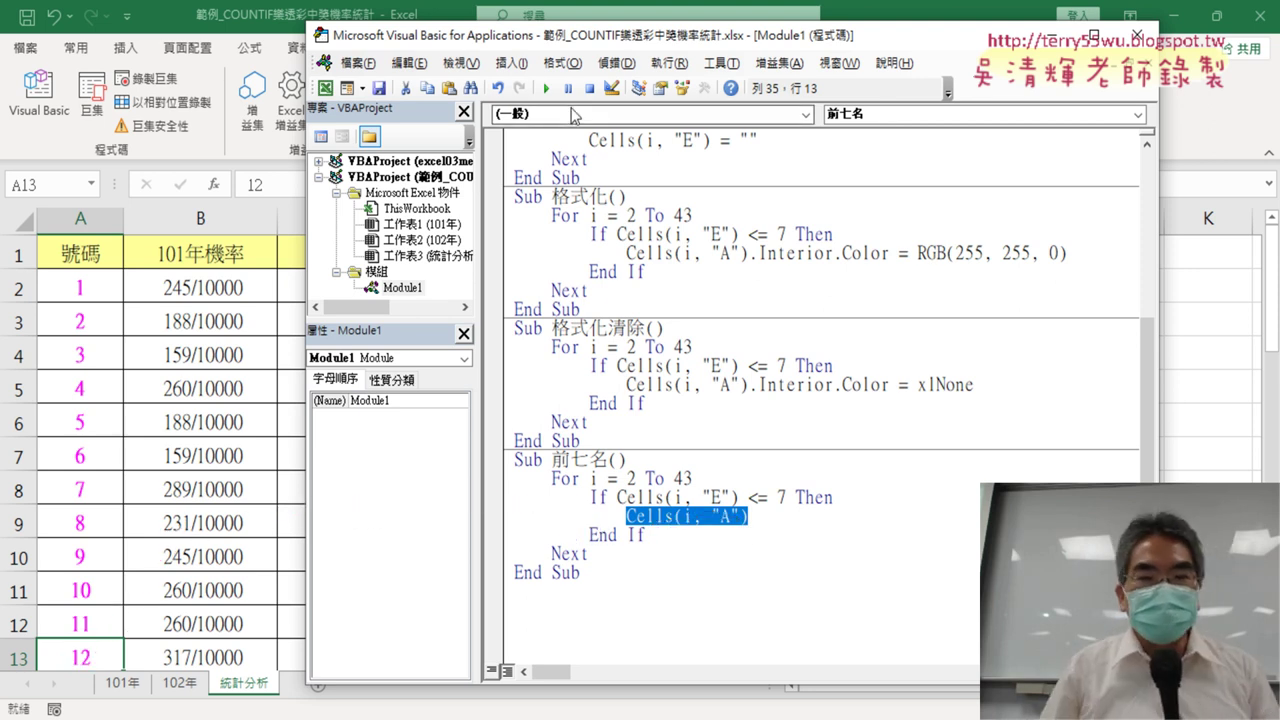
{"action": "mouse_move", "coordinate": [617, 35]}
{"action": "left_mouse_down"}
{"action": "mouse_move", "coordinate": [1032, 43]}
{"action": "mouse_move", "coordinate": [374, 46]}
{"action": "left_mouse_up"}
{"action": "left_click_drag", "start_coordinate": [985, 246], "coordinate": [663, 246]}
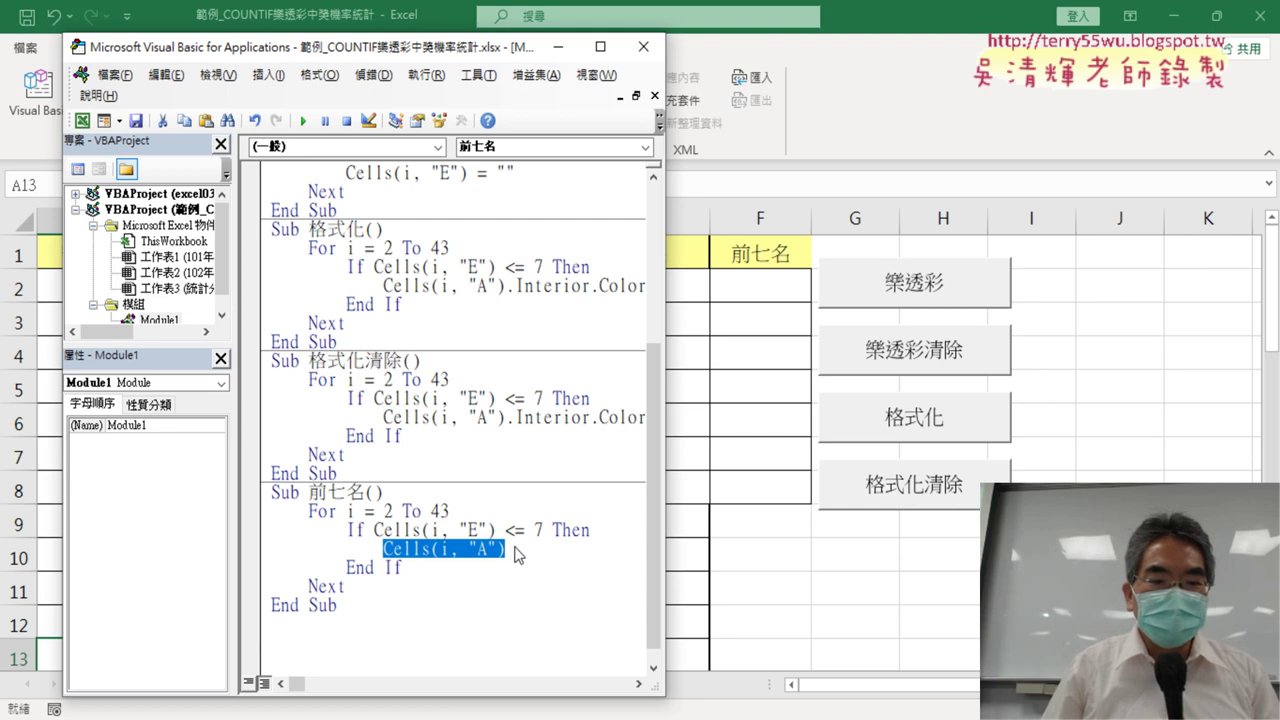
Insert cells(2,"F")= before Cells(i, "A") in 前七名's If branch and let VBA format it
{"action": "left_click", "coordinate": [439, 549]}
{"action": "left_click", "coordinate": [402, 549]}
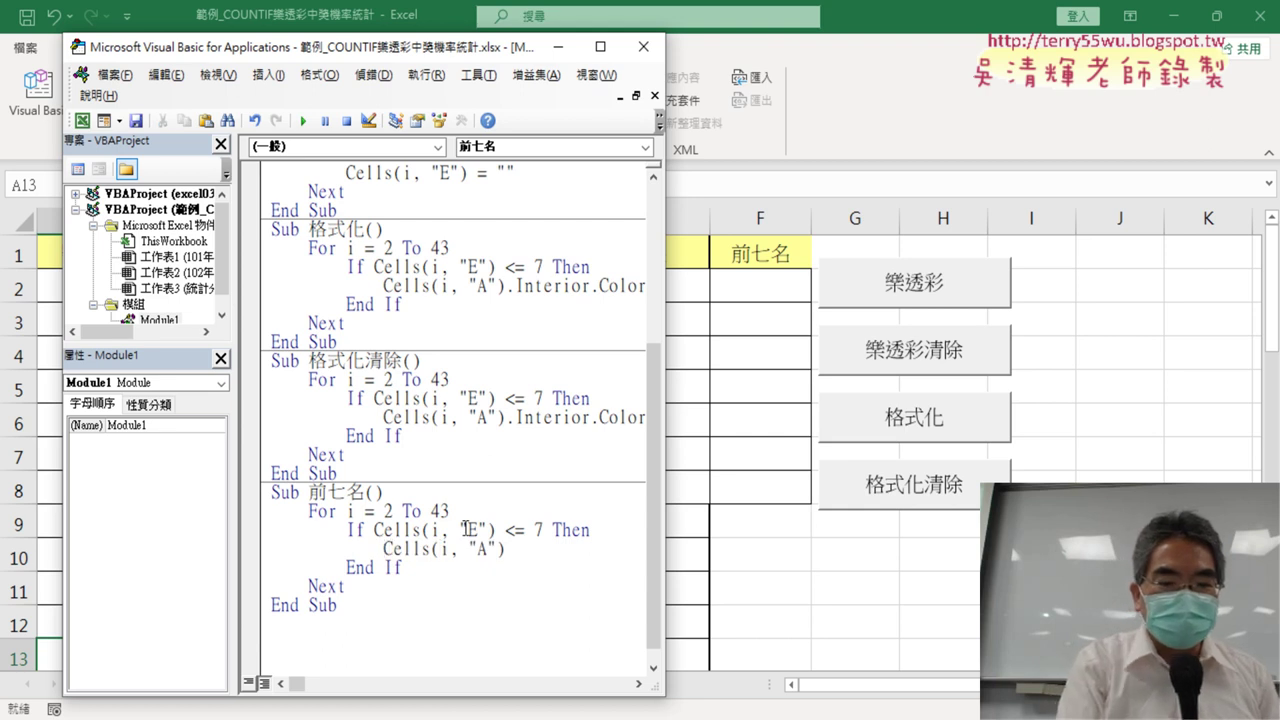
{"action": "type", "text": "ce"}
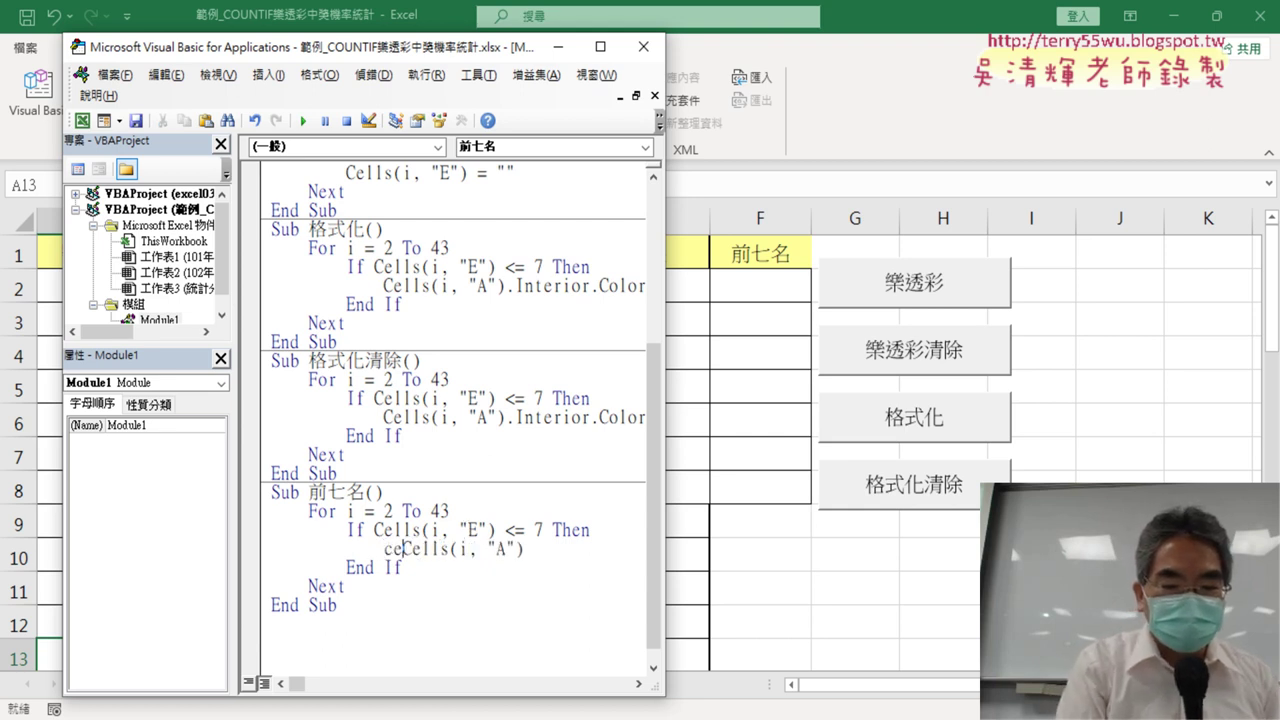
{"action": "type", "text": "lls("}
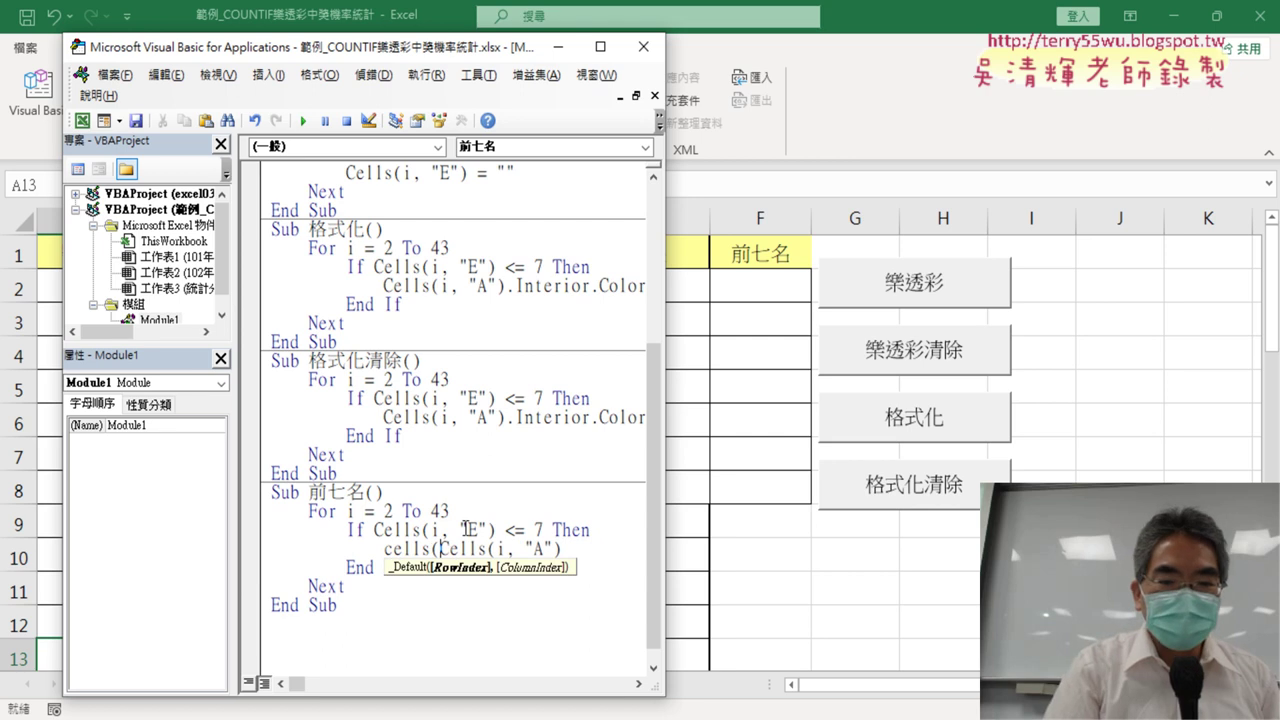
{"action": "type", "text": "2,"}
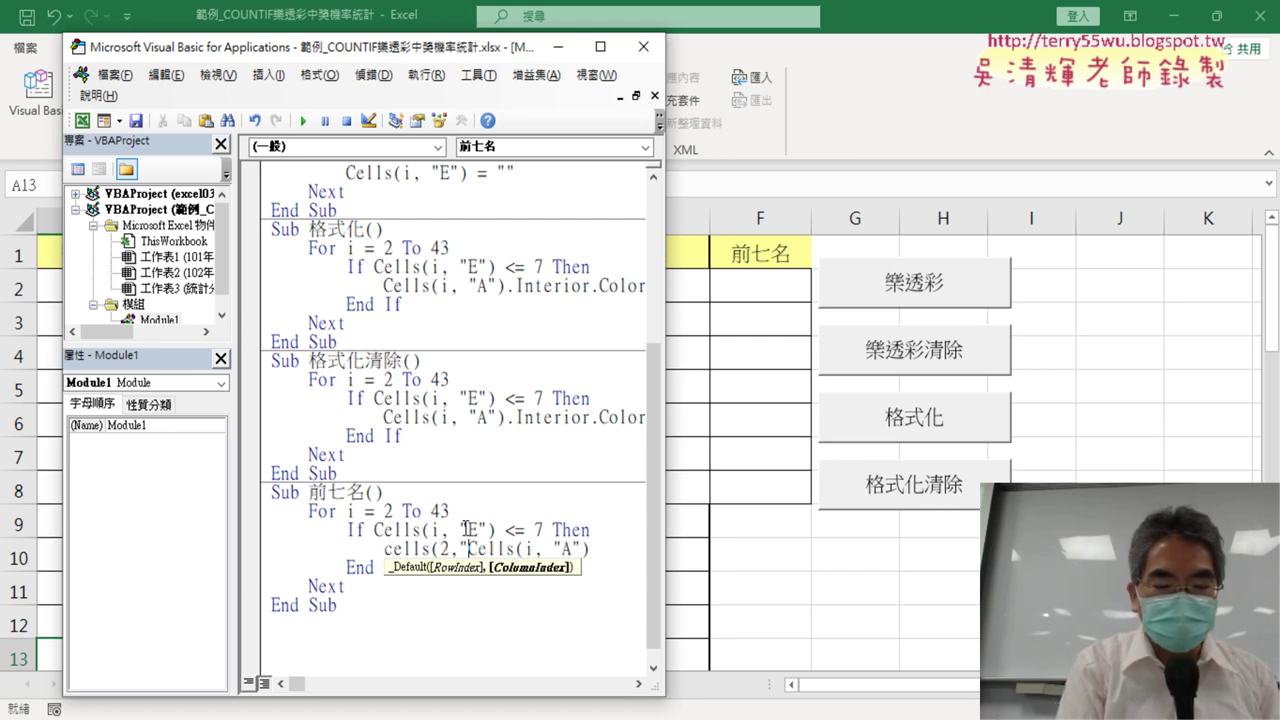
{"action": "type", "text": "\"F\""}
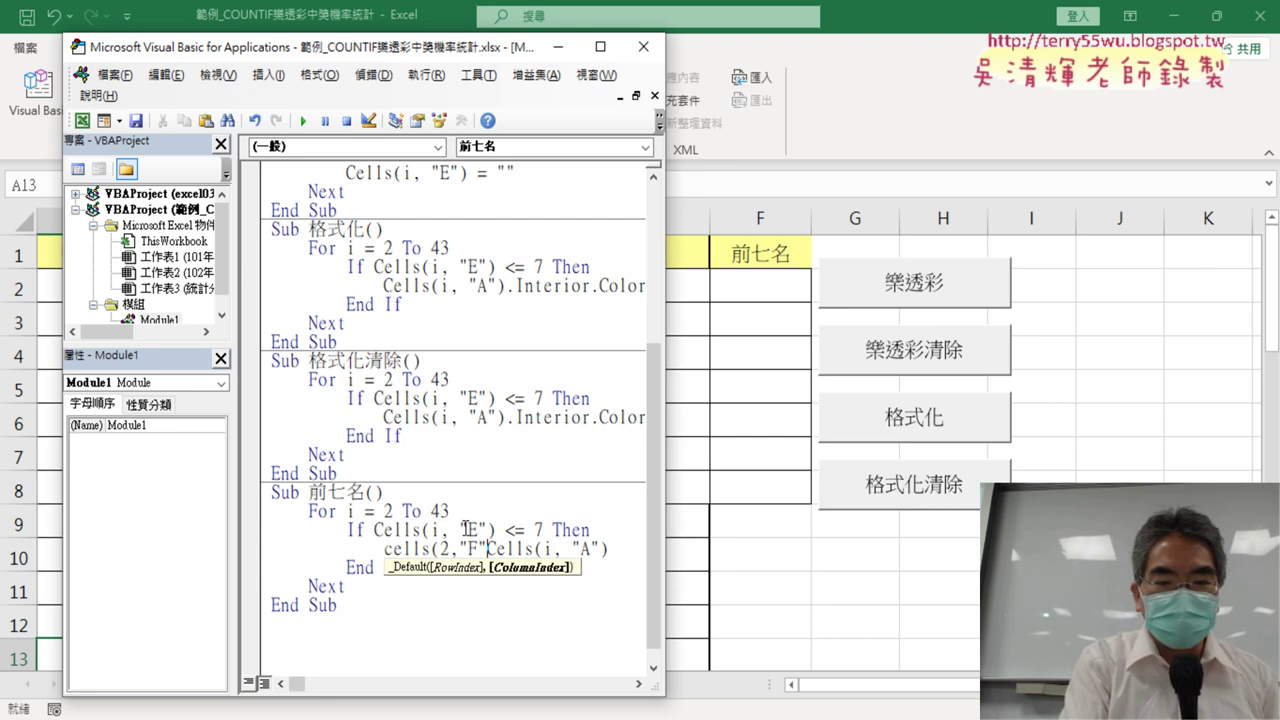
{"action": "type", "text": ")"}
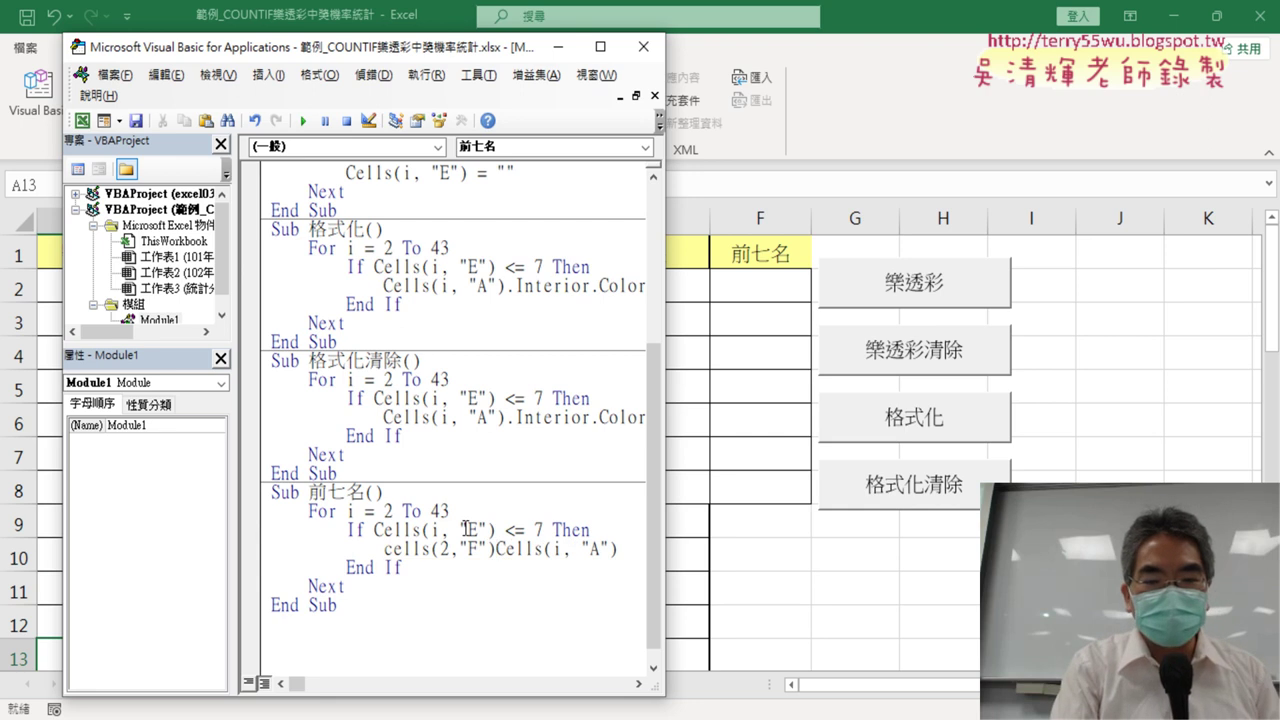
{"action": "type", "text": "="}
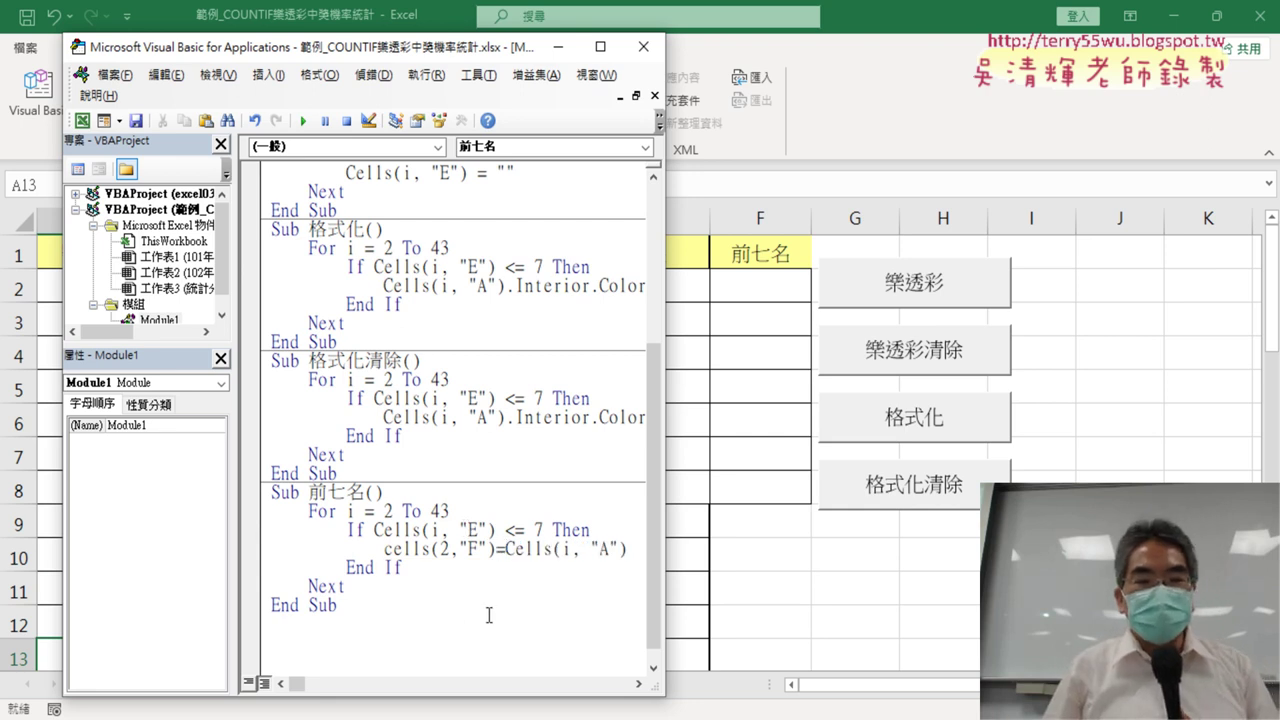
{"action": "left_click", "coordinate": [507, 612]}
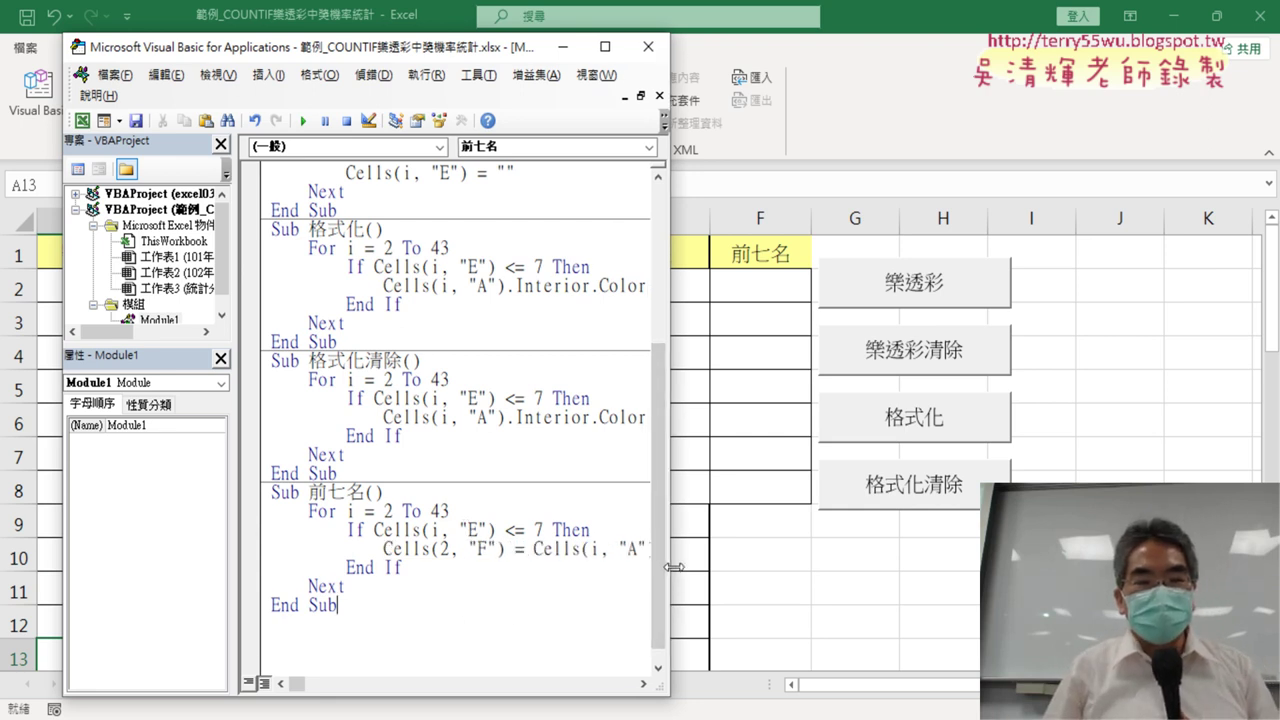
{"action": "mouse_move", "coordinate": [664, 568]}
{"action": "left_mouse_down"}
{"action": "mouse_move", "coordinate": [717, 565]}
{"action": "mouse_move", "coordinate": [681, 553]}
{"action": "left_mouse_up"}
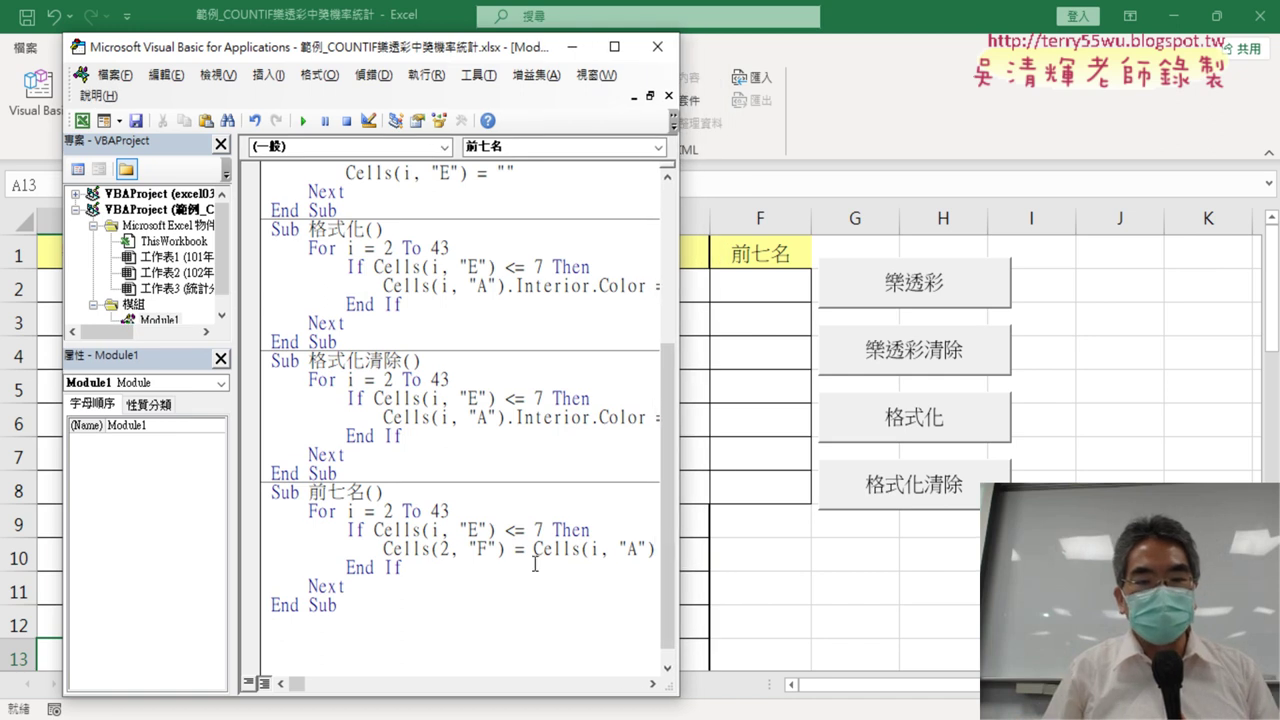
{"action": "left_click_drag", "start_coordinate": [533, 549], "coordinate": [655, 552]}
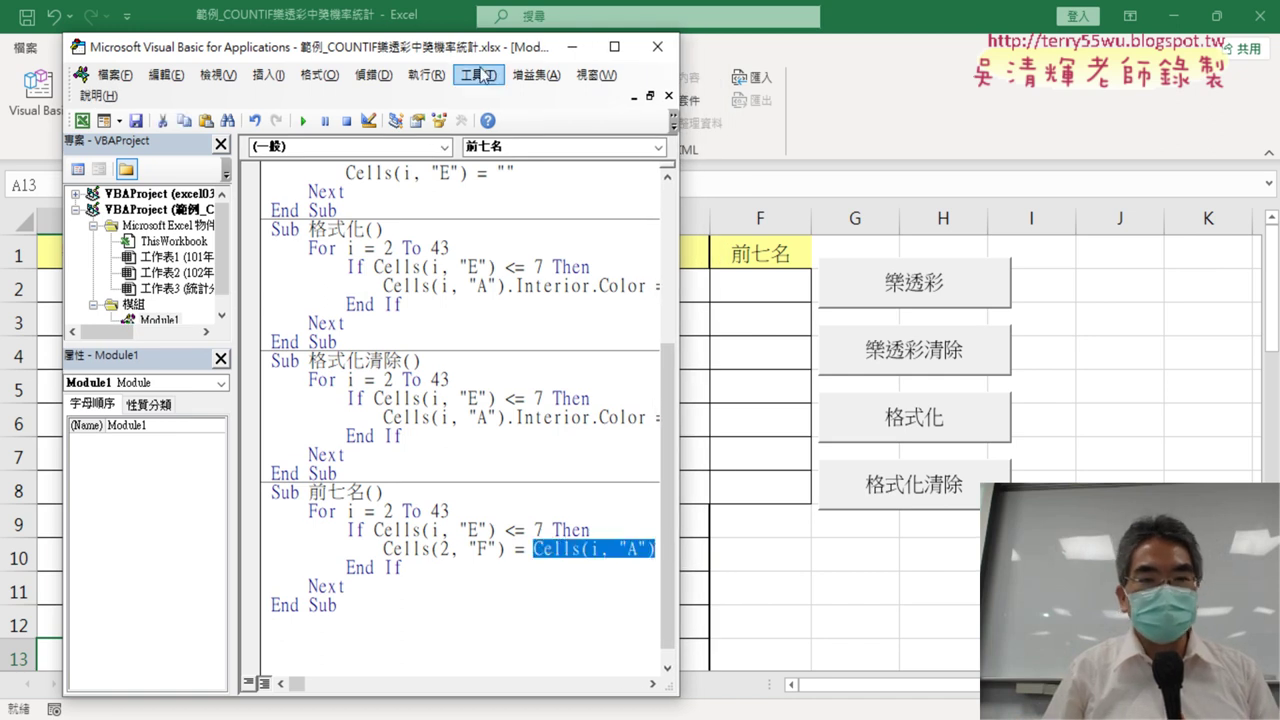
{"action": "left_click_drag", "start_coordinate": [498, 53], "coordinate": [537, 53]}
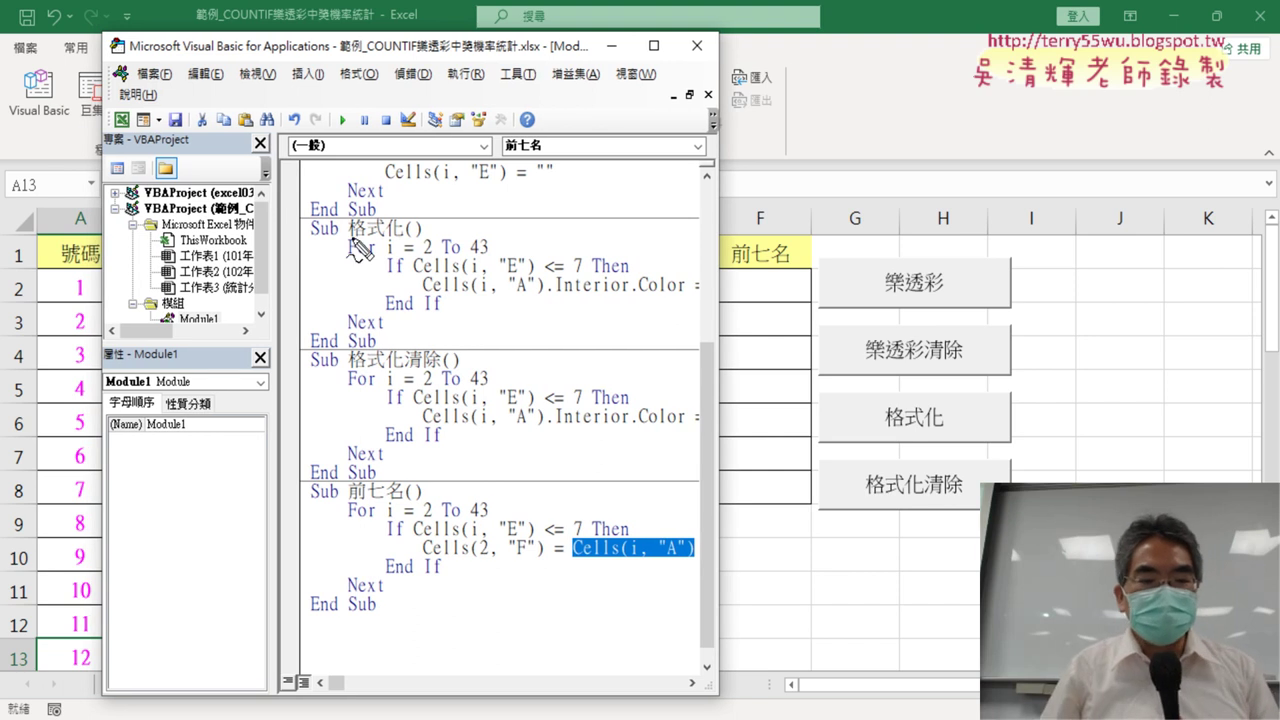
{"action": "mouse_move", "coordinate": [92, 680]}
{"action": "left_mouse_down"}
{"action": "mouse_move", "coordinate": [66, 650]}
{"action": "mouse_move", "coordinate": [100, 682]}
{"action": "left_mouse_up"}
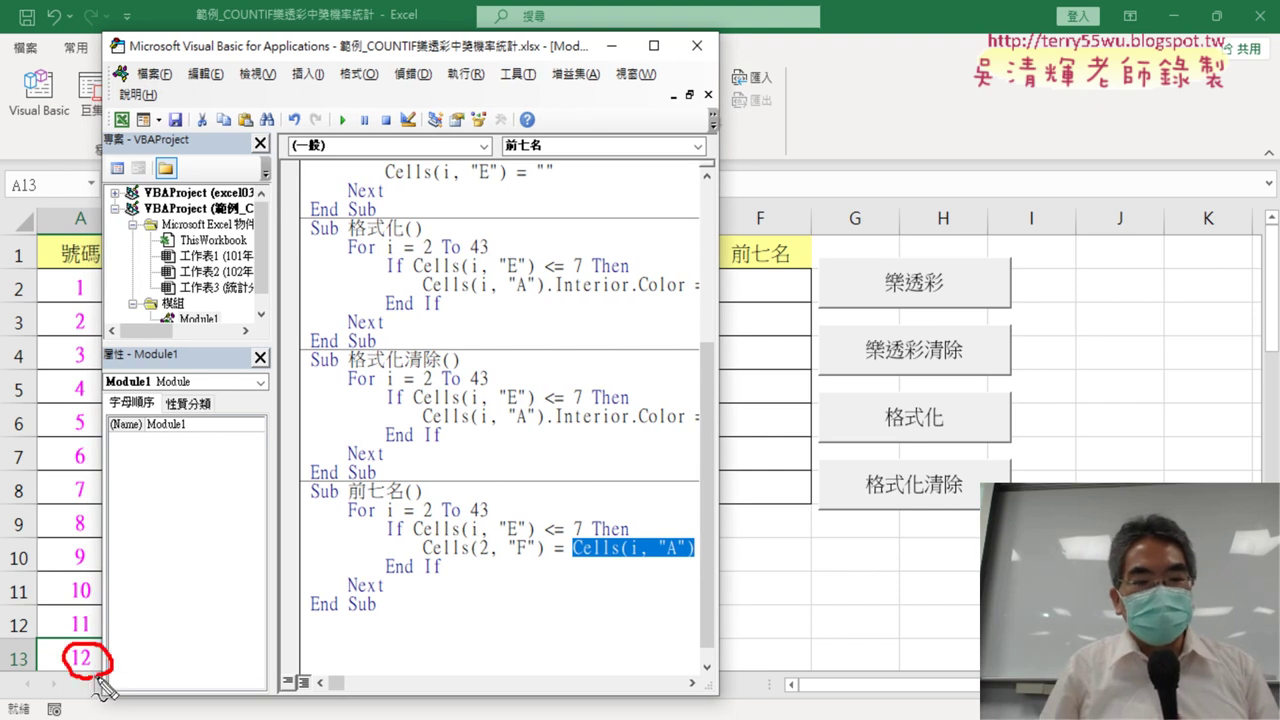
{"action": "mouse_move", "coordinate": [805, 310]}
{"action": "left_mouse_down"}
{"action": "mouse_move", "coordinate": [745, 300]}
{"action": "mouse_move", "coordinate": [800, 280]}
{"action": "mouse_move", "coordinate": [790, 305]}
{"action": "left_mouse_up"}
{"action": "mouse_move", "coordinate": [108, 658]}
{"action": "left_mouse_down"}
{"action": "mouse_move", "coordinate": [145, 500]}
{"action": "mouse_move", "coordinate": [508, 300]}
{"action": "mouse_move", "coordinate": [735, 290]}
{"action": "left_mouse_up"}
{"action": "left_click_drag", "start_coordinate": [700, 268], "coordinate": [706, 318]}
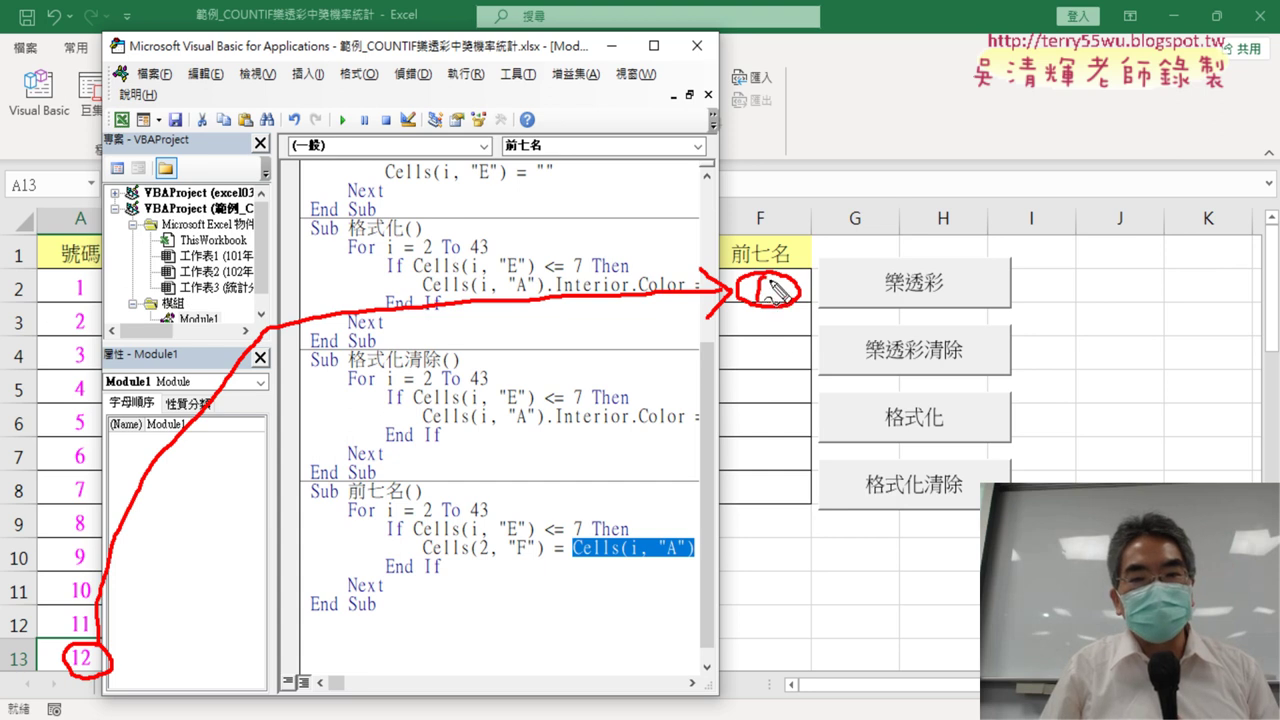
{"action": "mouse_move", "coordinate": [588, 565]}
{"action": "left_mouse_down"}
{"action": "mouse_move", "coordinate": [688, 566]}
{"action": "mouse_move", "coordinate": [525, 578]}
{"action": "left_mouse_up"}
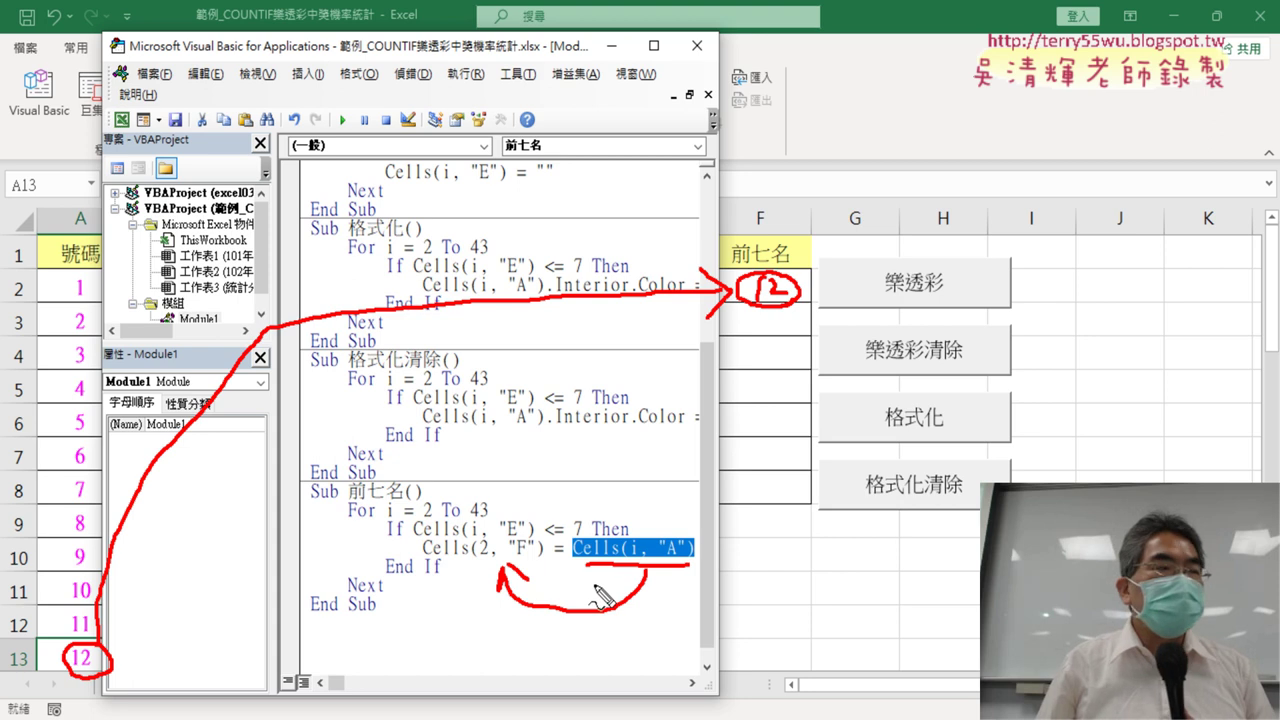
{"action": "mouse_move", "coordinate": [588, 568]}
{"action": "left_mouse_down"}
{"action": "mouse_move", "coordinate": [573, 553]}
{"action": "mouse_move", "coordinate": [576, 570]}
{"action": "left_mouse_up"}
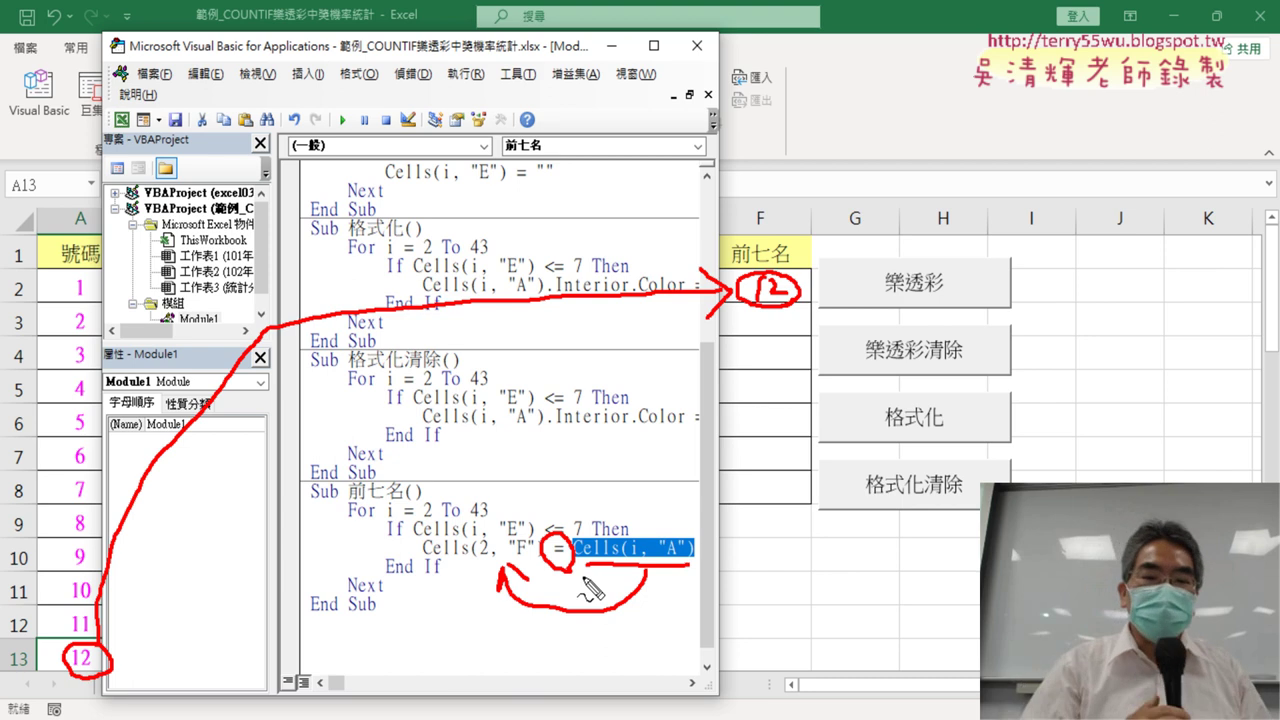
Set a breakpoint on the Cells(2, "F") line and step through 前七名 with Run and F8
{"action": "key", "text": "Escape"}
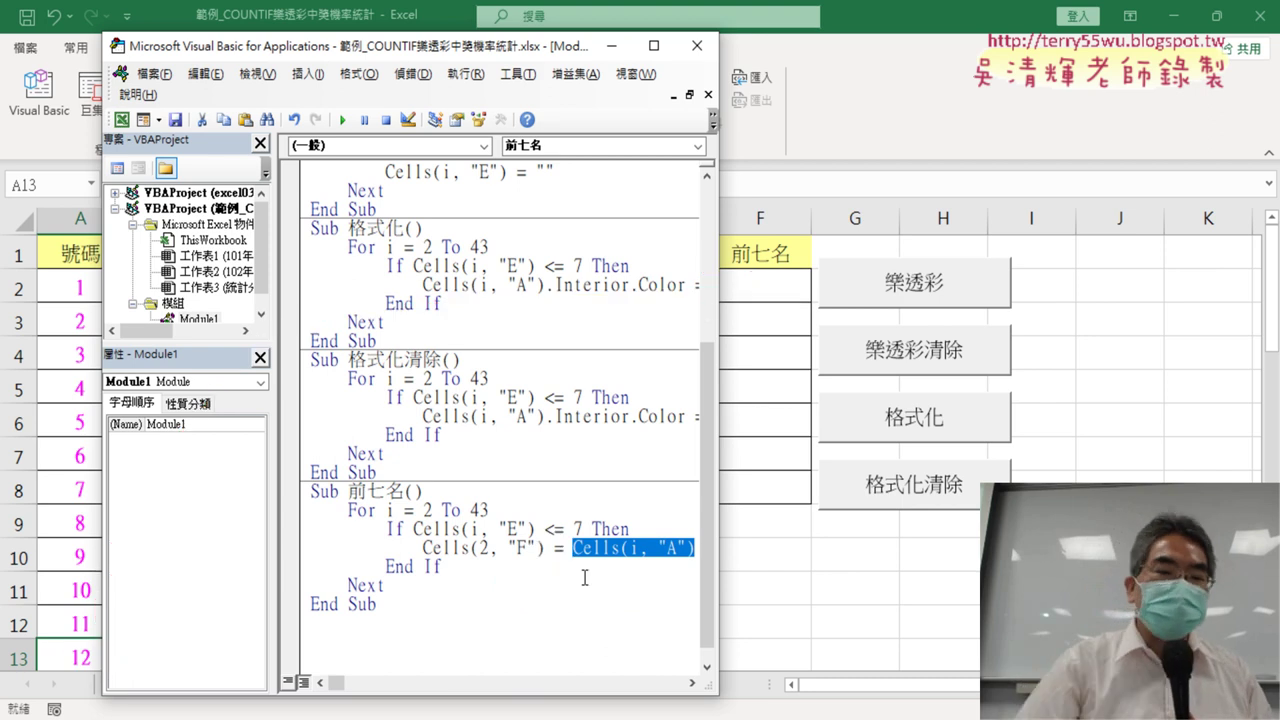
{"action": "left_click", "coordinate": [637, 567]}
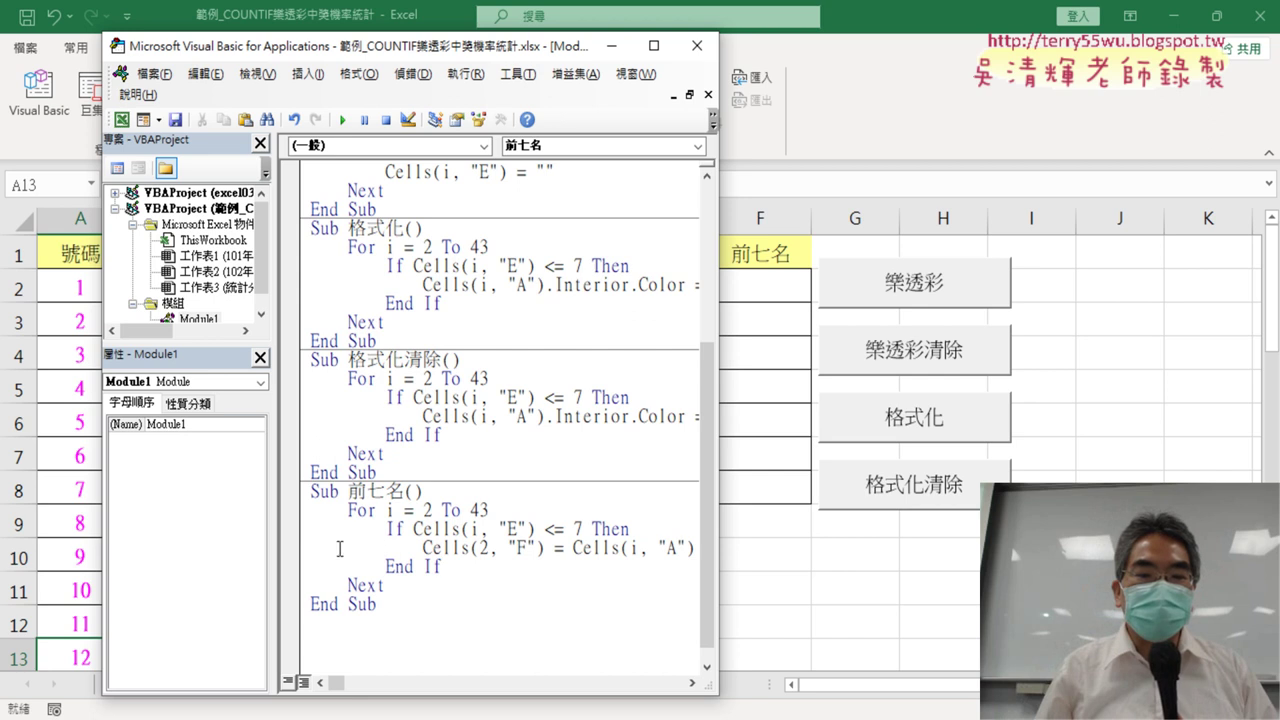
{"action": "left_click", "coordinate": [292, 549]}
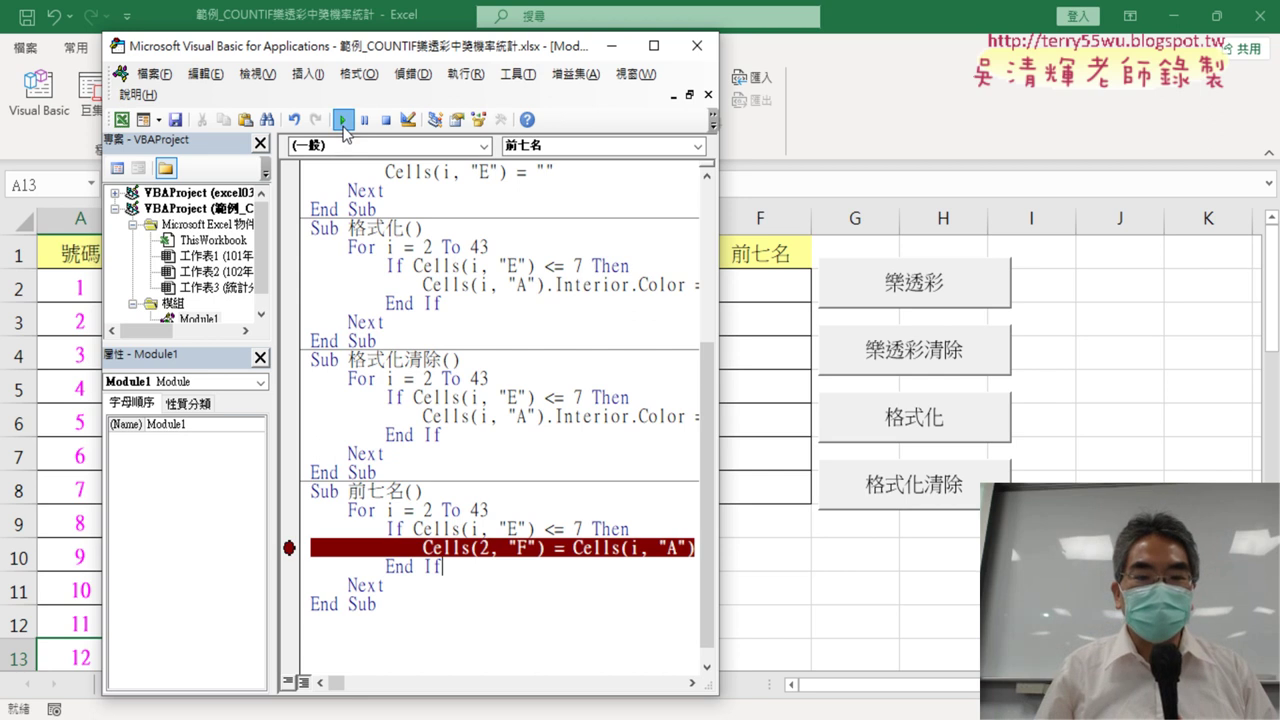
{"action": "left_click", "coordinate": [342, 119]}
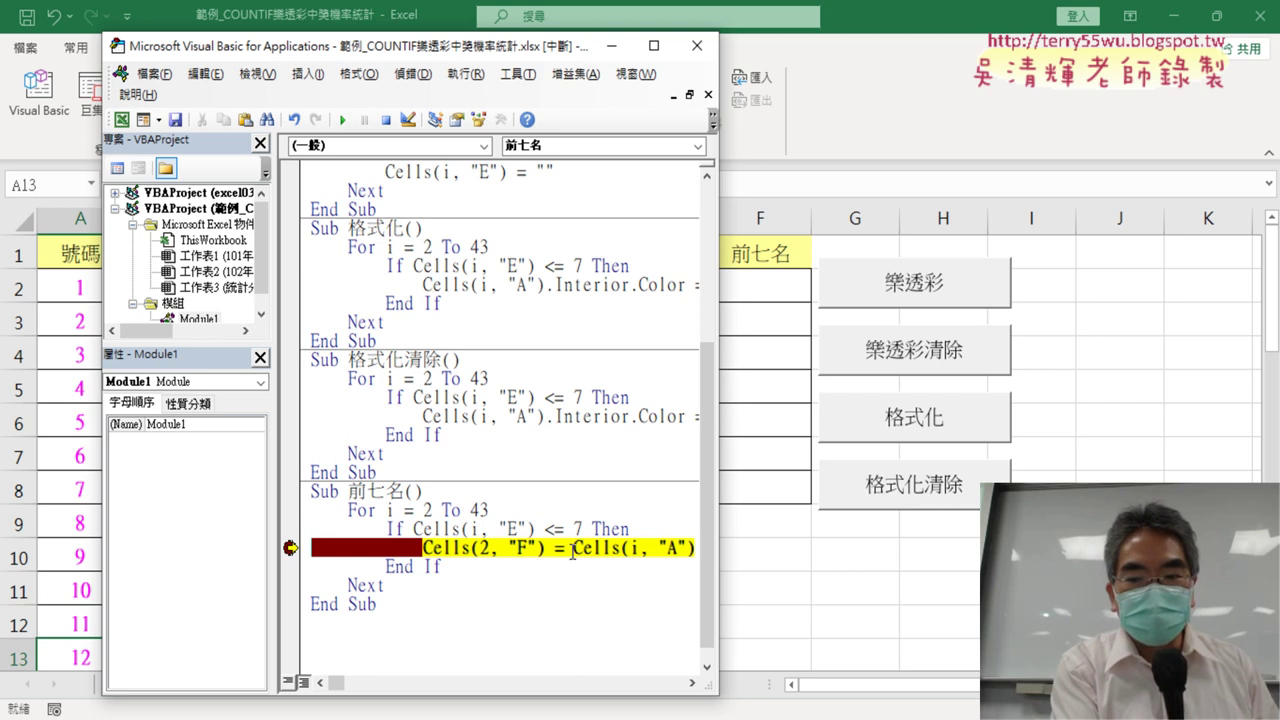
{"action": "key", "text": "F8"}
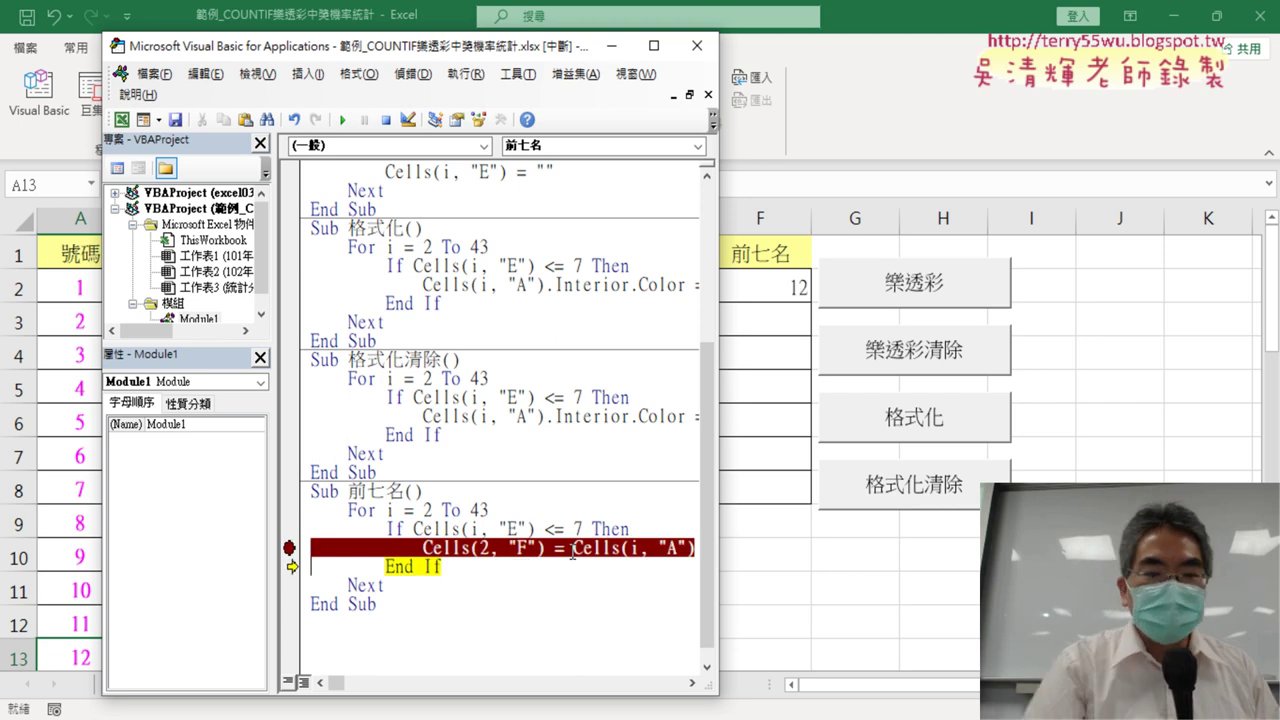
{"action": "left_click", "coordinate": [350, 119]}
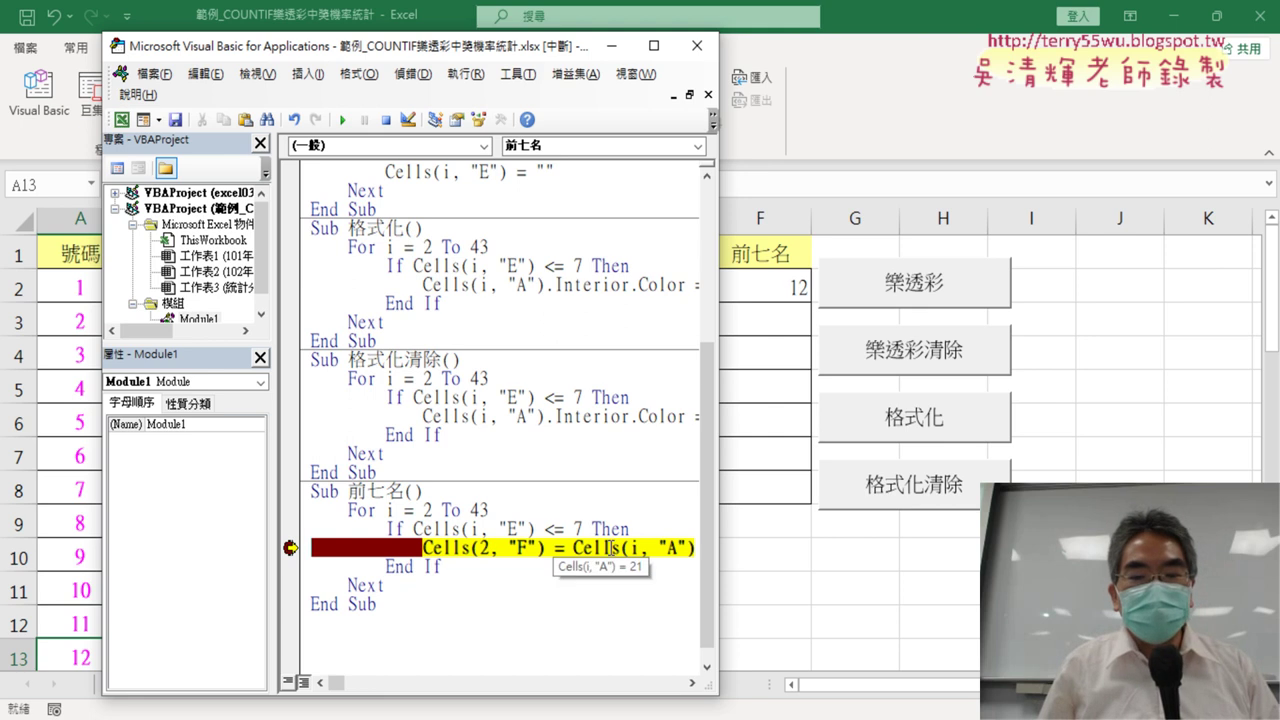
{"action": "mouse_move", "coordinate": [504, 548]}
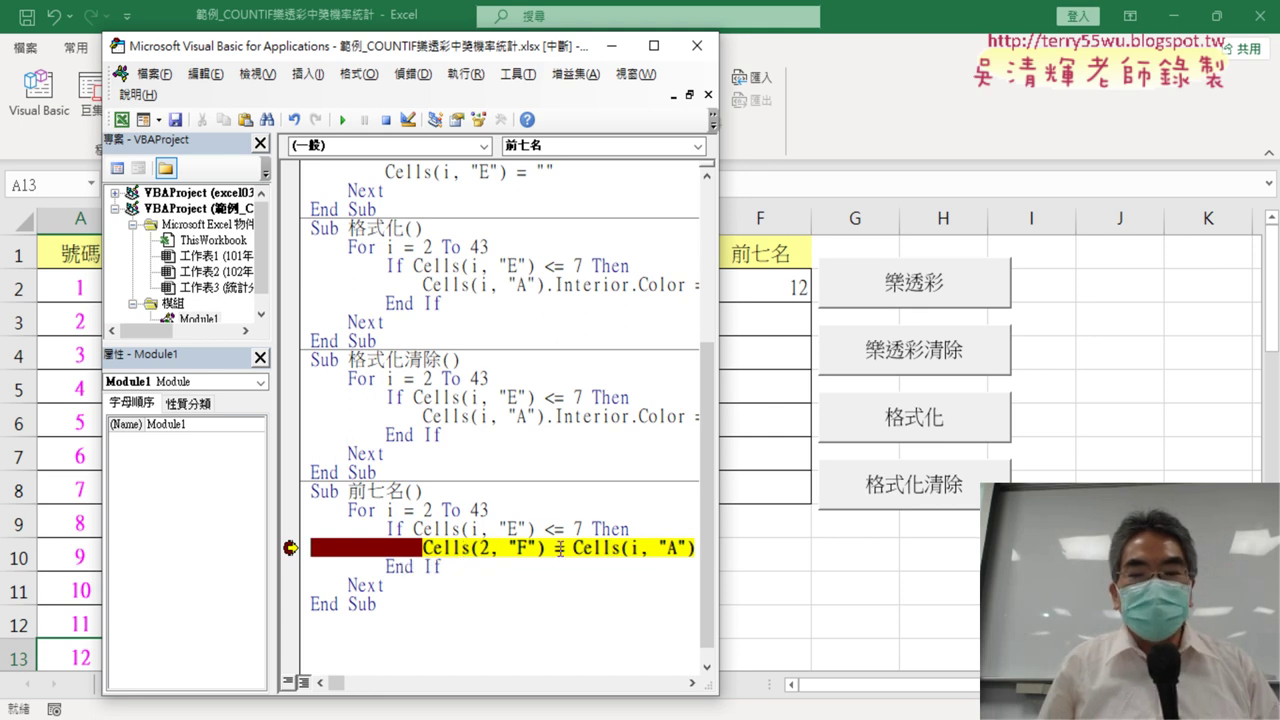
{"action": "mouse_move", "coordinate": [604, 548]}
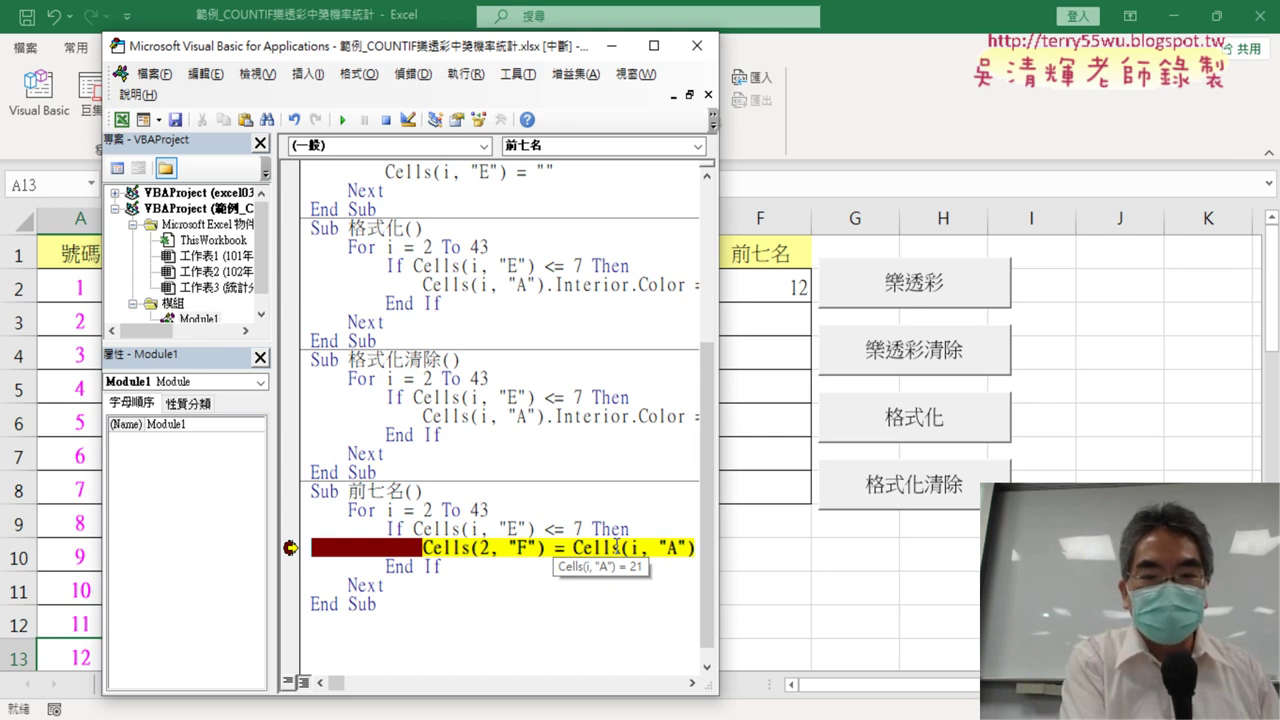
{"action": "key", "text": "F8"}
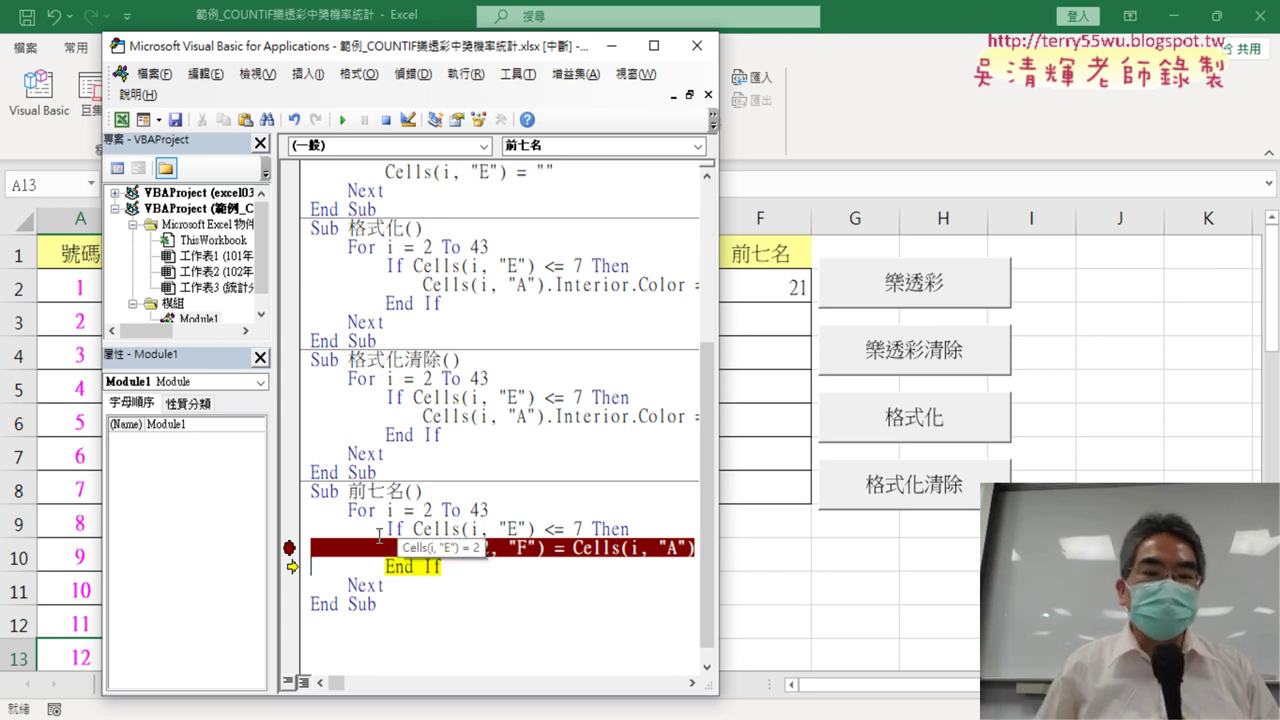
Clear the breakpoint and run 前七名 to completion, leaving 39 in F2
{"action": "left_click", "coordinate": [289, 549]}
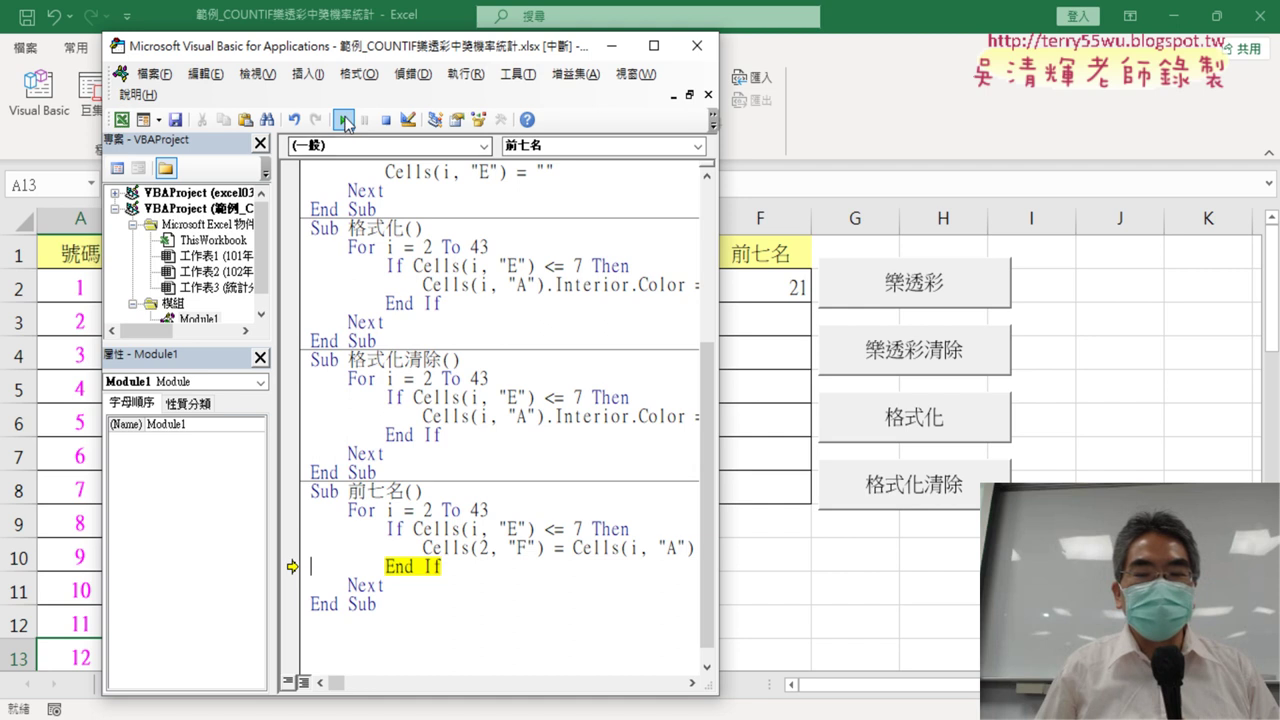
{"action": "left_click", "coordinate": [342, 119]}
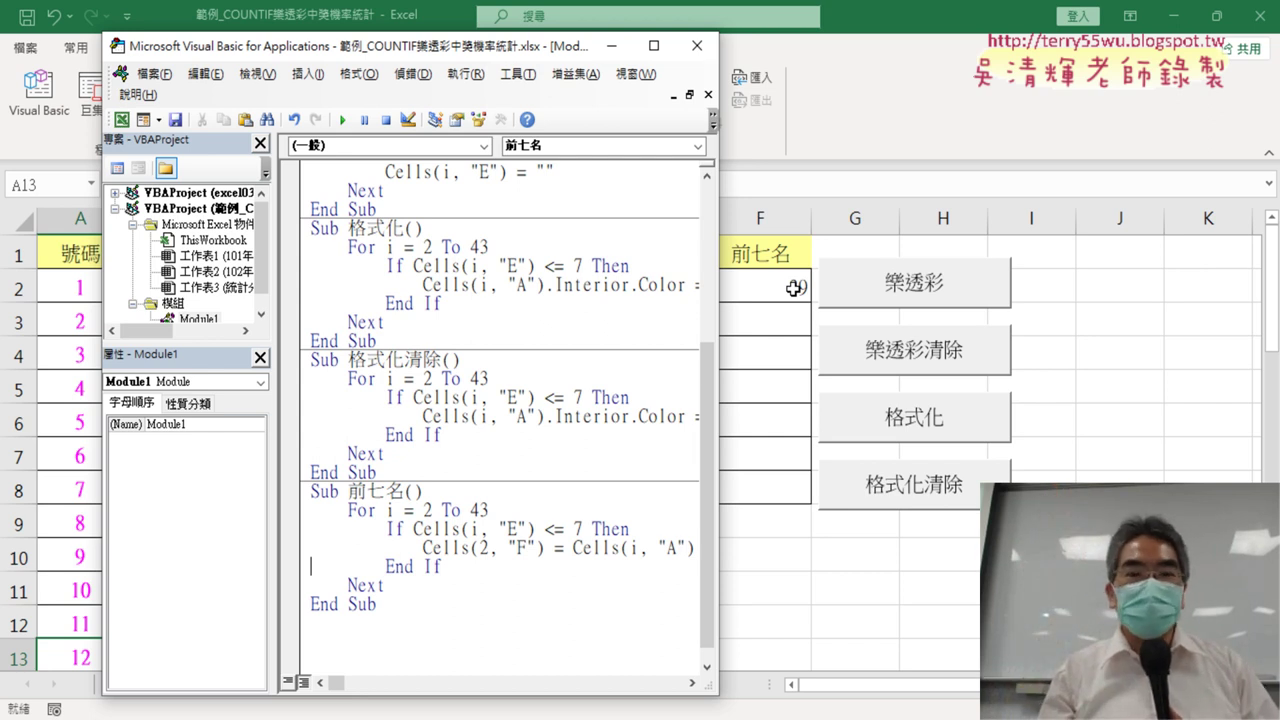
{"action": "key", "text": "F5"}
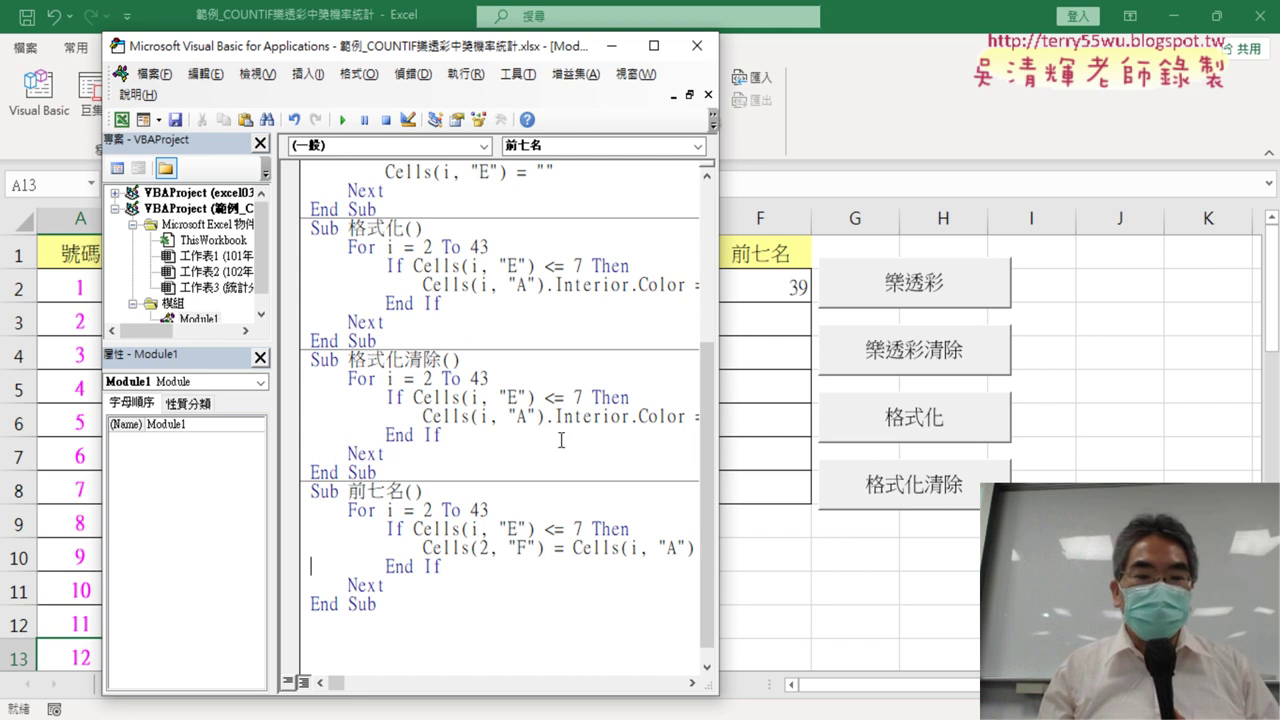
Add a line below the Sub header and replace row 2 in Cells(2, "F") with counter k
{"action": "double_click", "coordinate": [484, 548]}
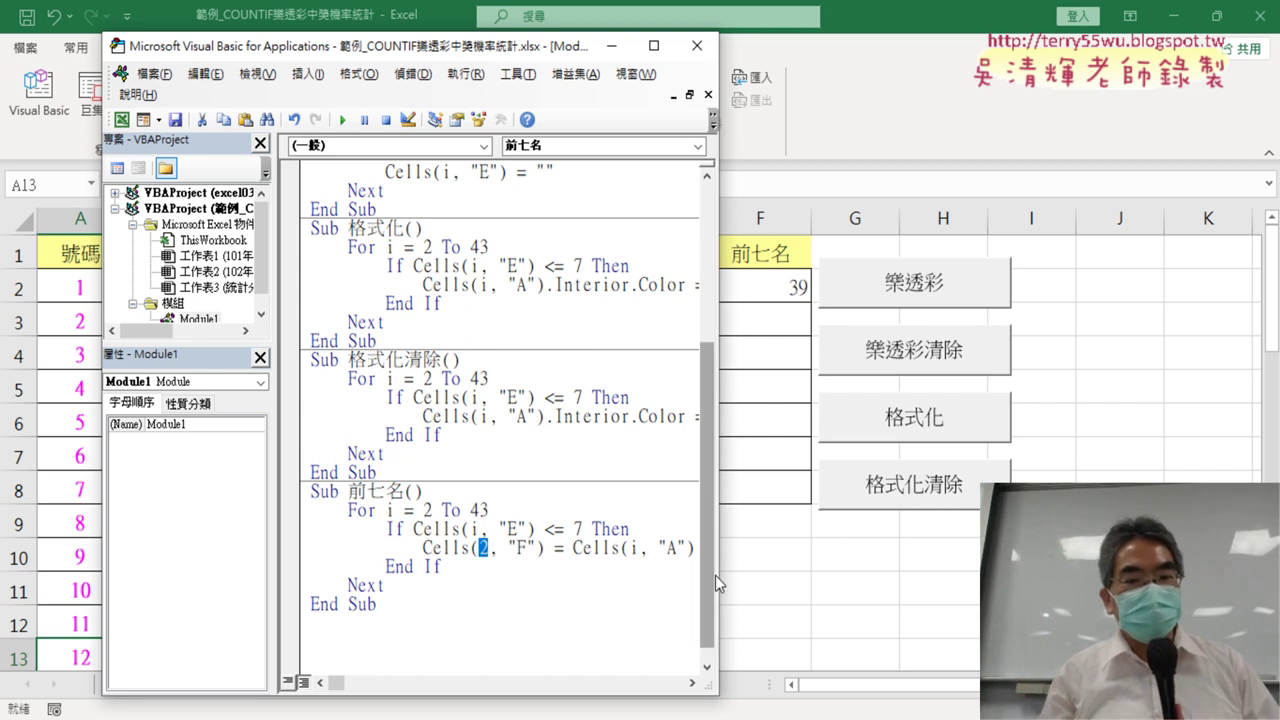
{"action": "left_click_drag", "start_coordinate": [716, 575], "coordinate": [733, 575]}
{"action": "left_click", "coordinate": [458, 490]}
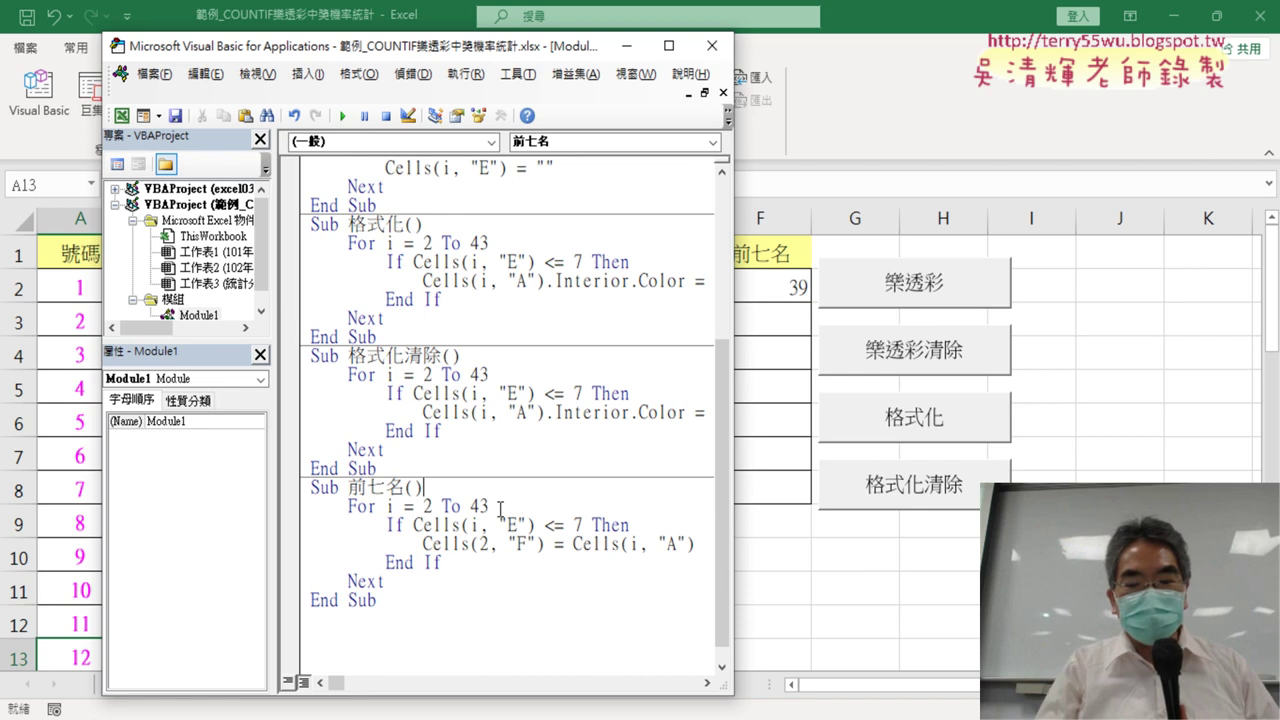
{"action": "key", "text": "Return"}
{"action": "type", "text": "k=2"}
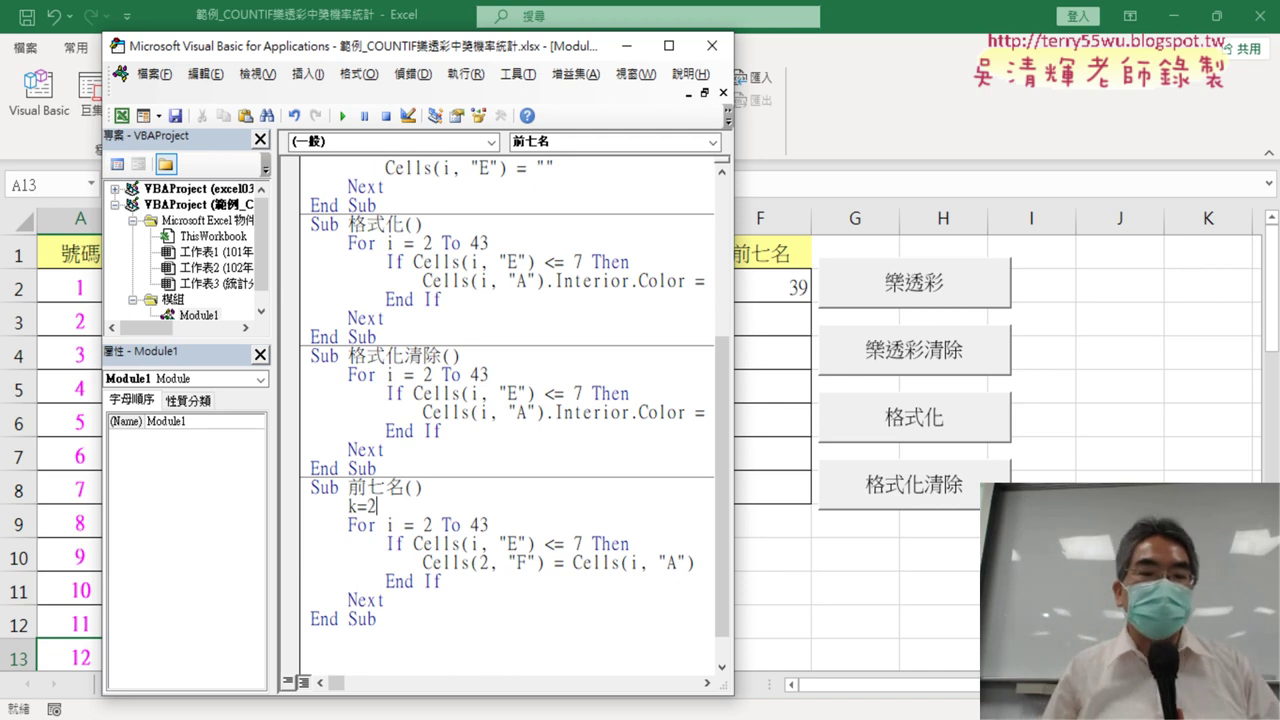
{"action": "double_click", "coordinate": [484, 564]}
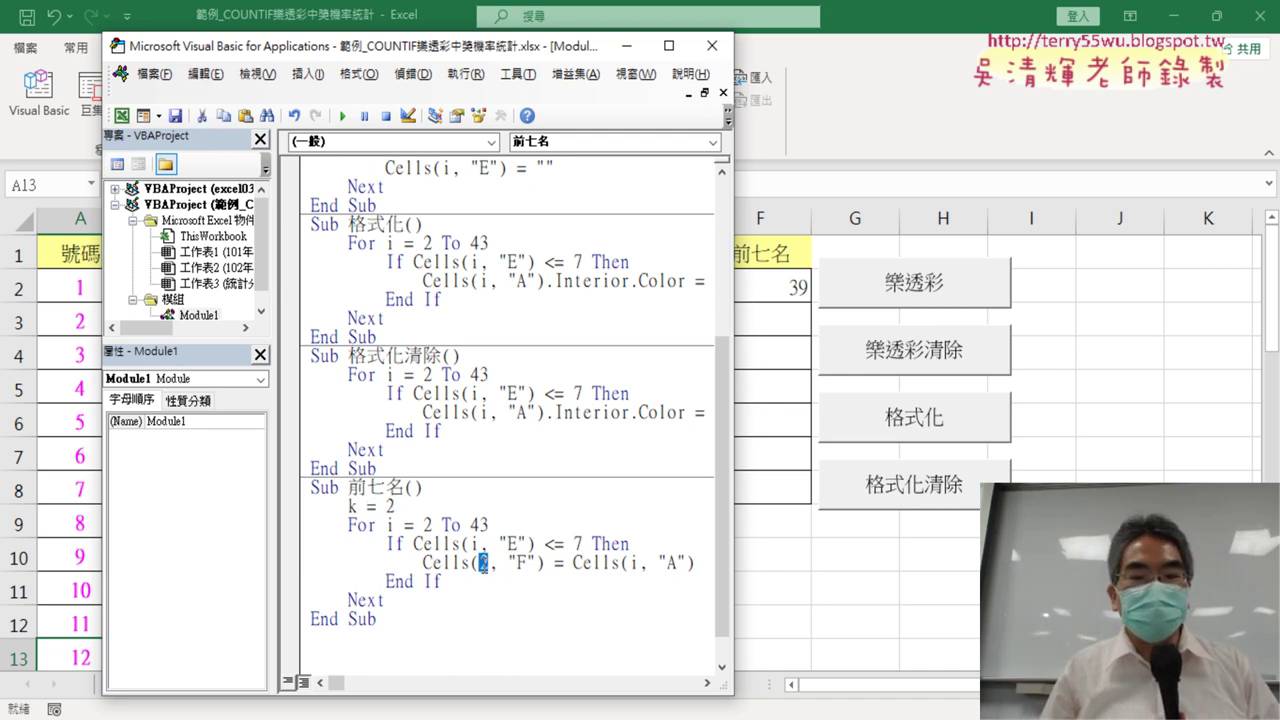
{"action": "type", "text": "k"}
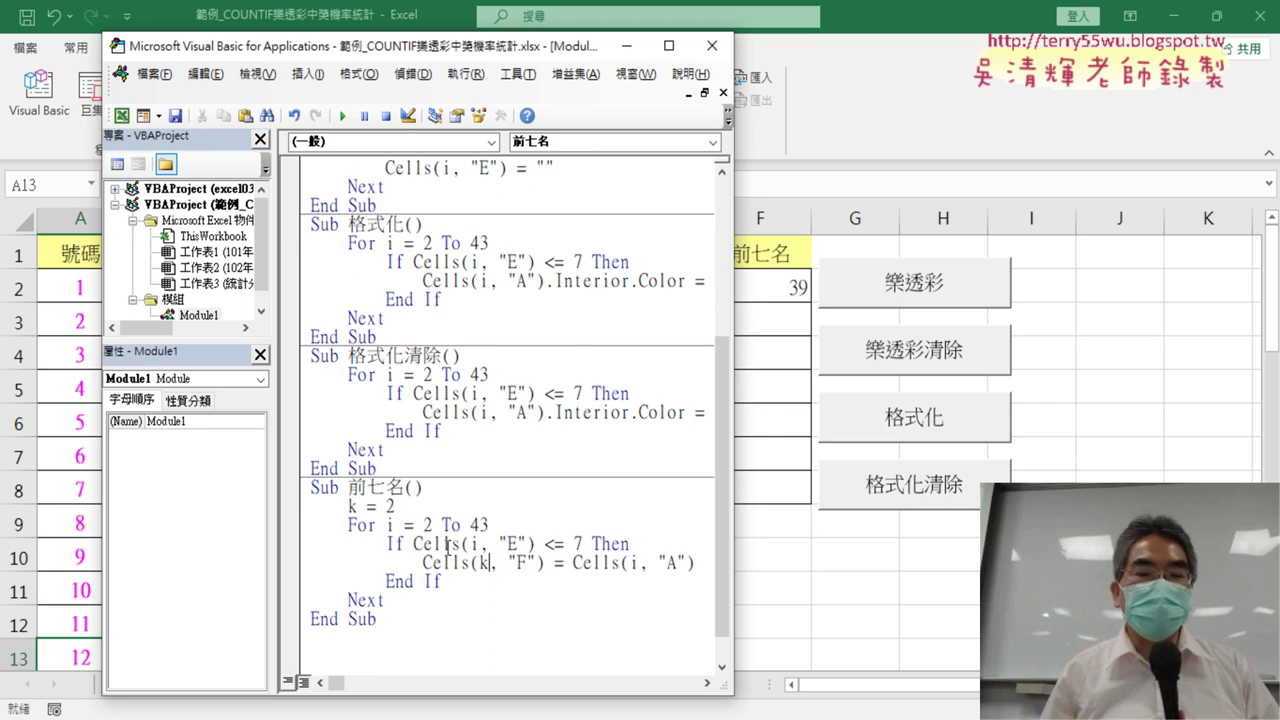
Add k = k + 1 after the copy line and run 前七名, filling F2:F8 with 12–39
{"action": "left_click", "coordinate": [700, 558]}
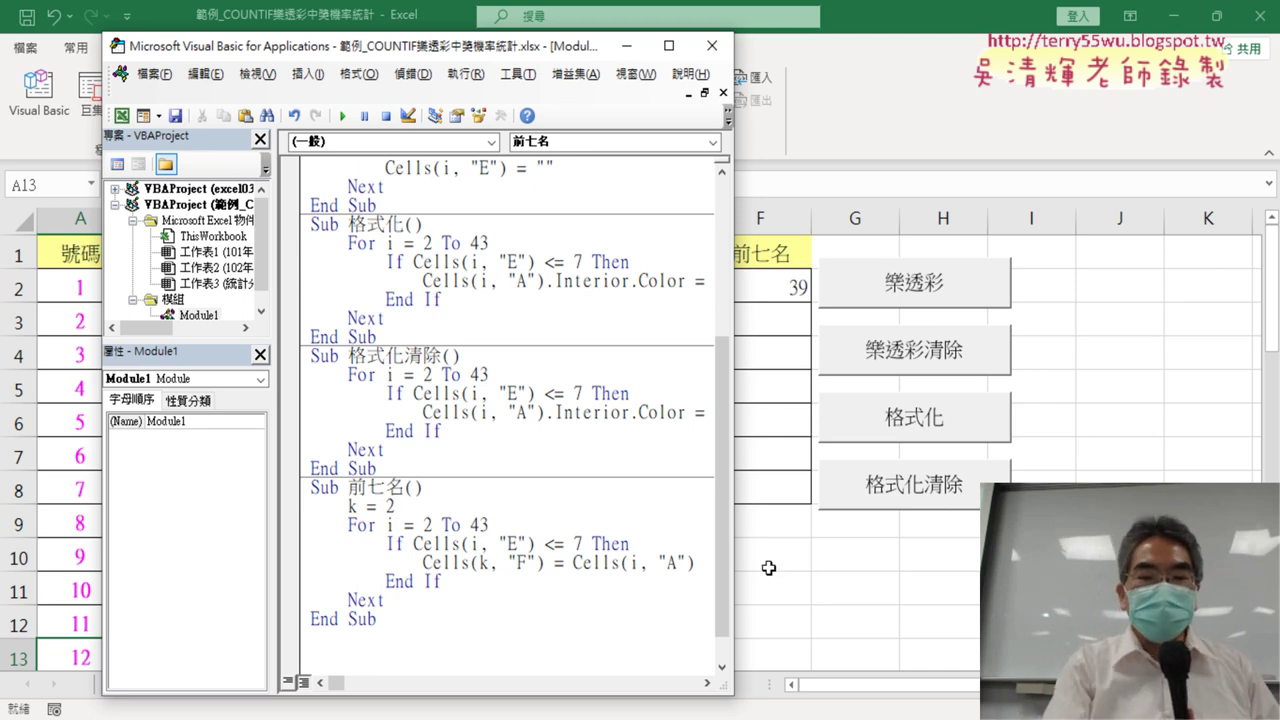
{"action": "key", "text": "Return"}
{"action": "type", "text": "k=k+"}
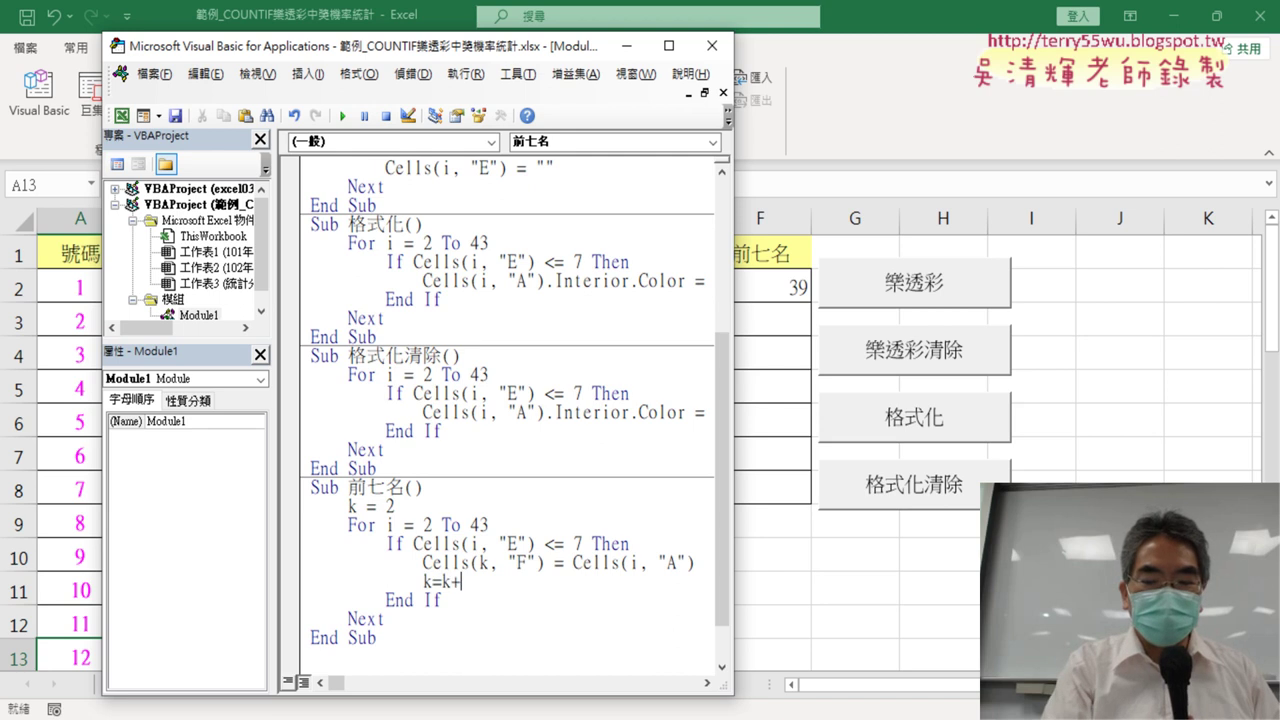
{"action": "type", "text": "1"}
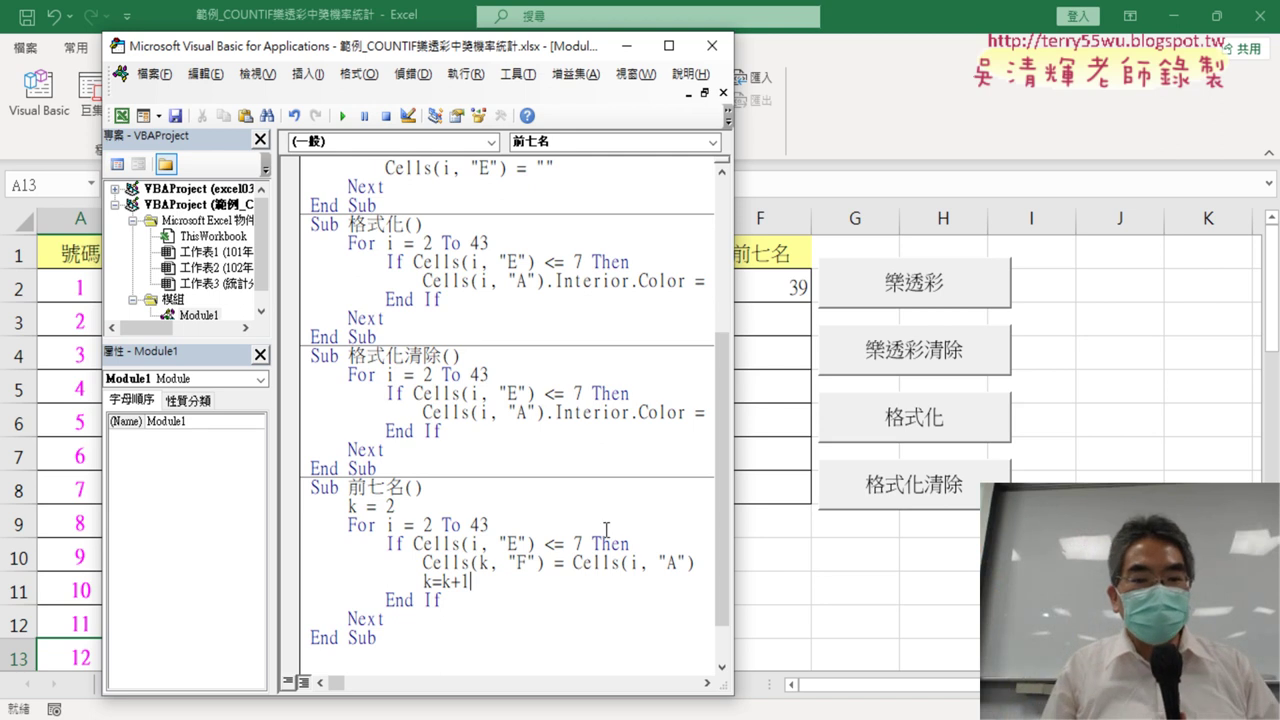
{"action": "mouse_move", "coordinate": [522, 580]}
{"action": "left_mouse_down"}
{"action": "mouse_move", "coordinate": [480, 594]}
{"action": "mouse_move", "coordinate": [509, 584]}
{"action": "left_mouse_up"}
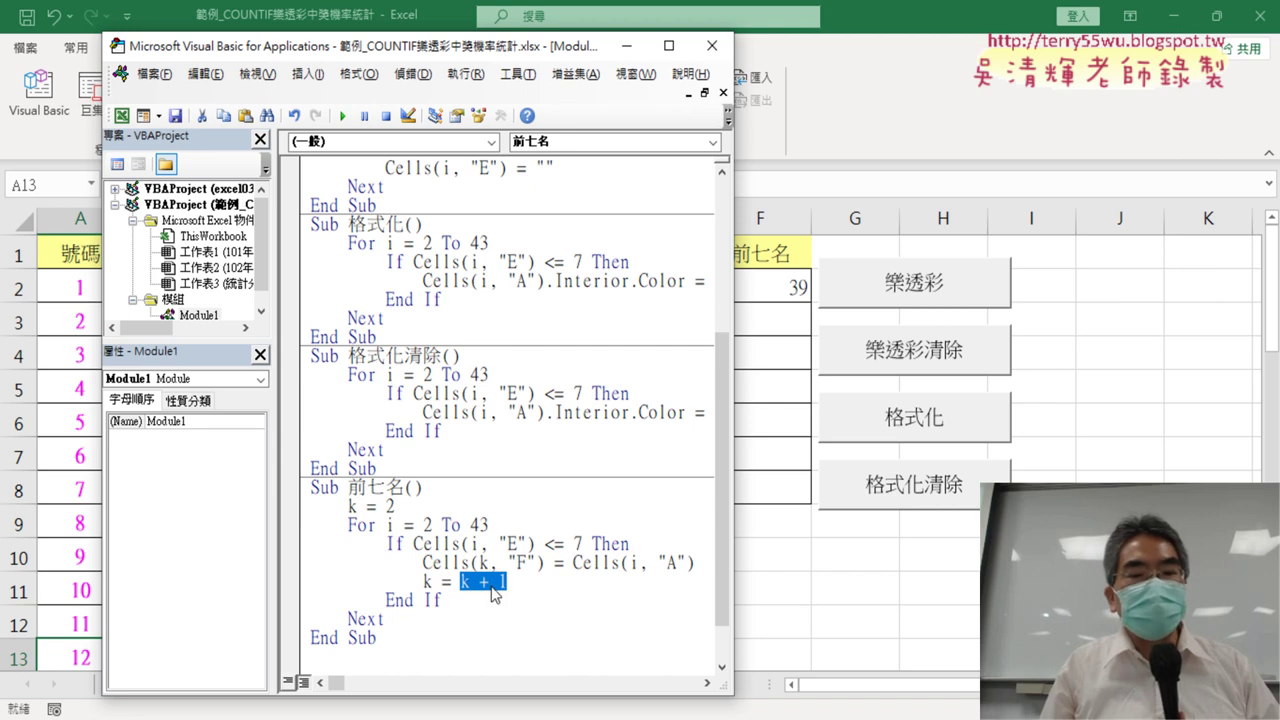
{"action": "double_click", "coordinate": [428, 581]}
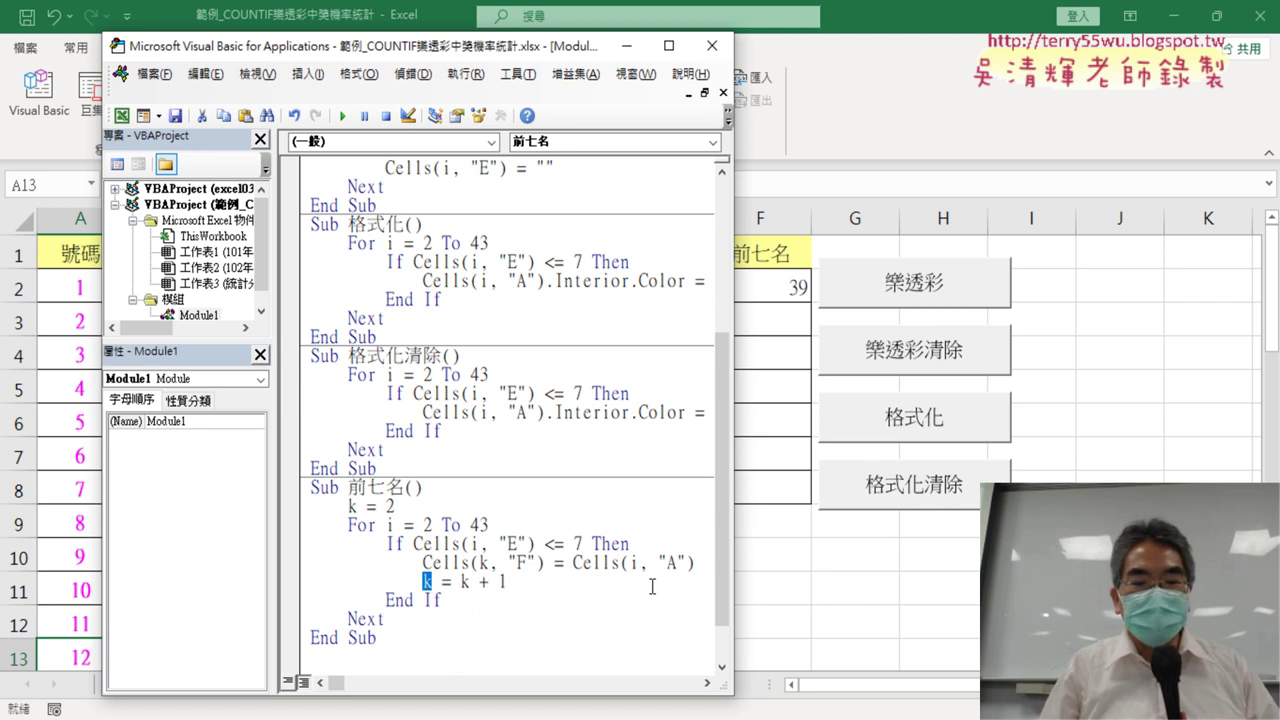
{"action": "left_click", "coordinate": [561, 582]}
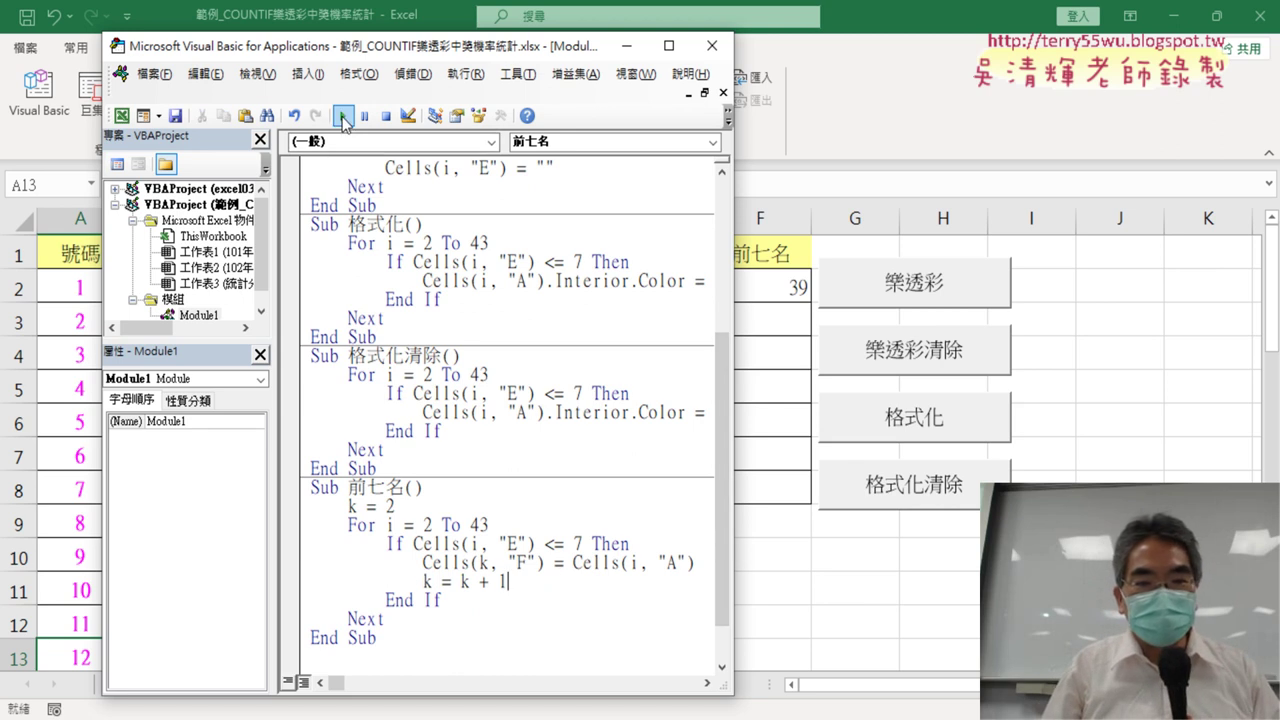
{"action": "left_click", "coordinate": [342, 116]}
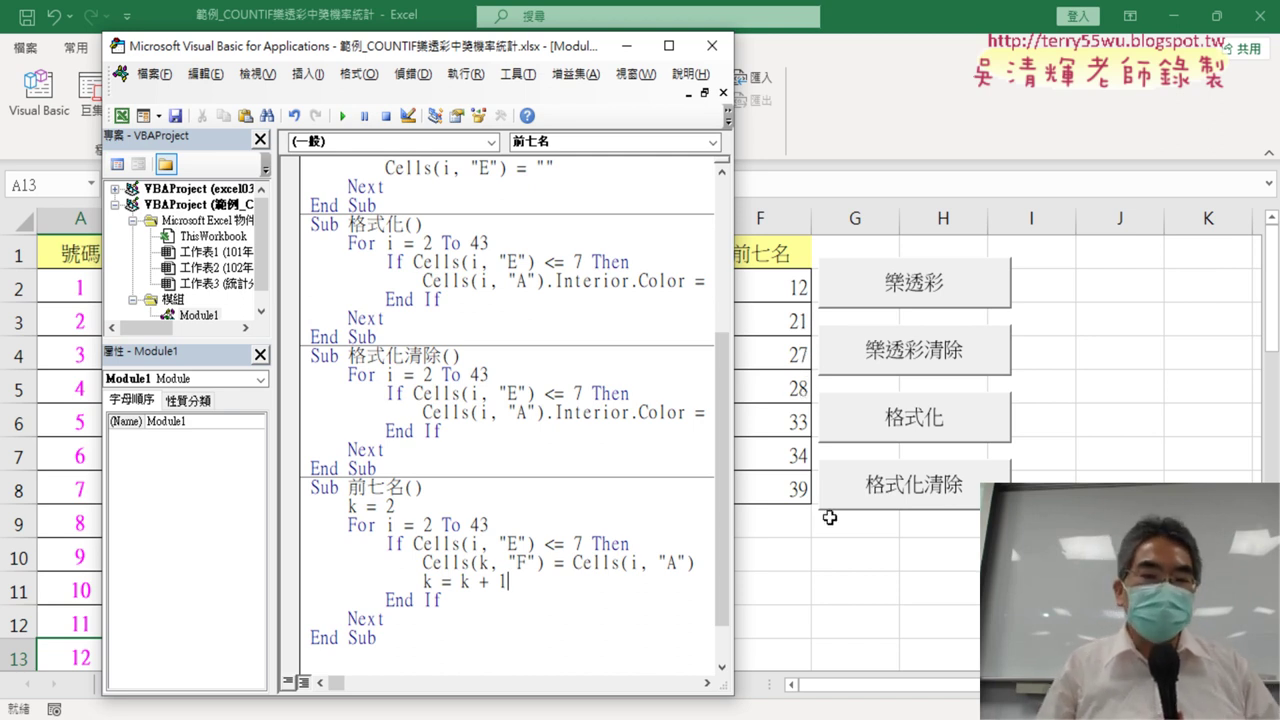
{"action": "scroll", "coordinate": [600, 531], "scroll_direction": "down", "scroll_amount": 1}
Duplicate the 前七名 procedure and rename the copy's header to 前七名清除()
{"action": "left_click_drag", "start_coordinate": [398, 584], "coordinate": [317, 437]}
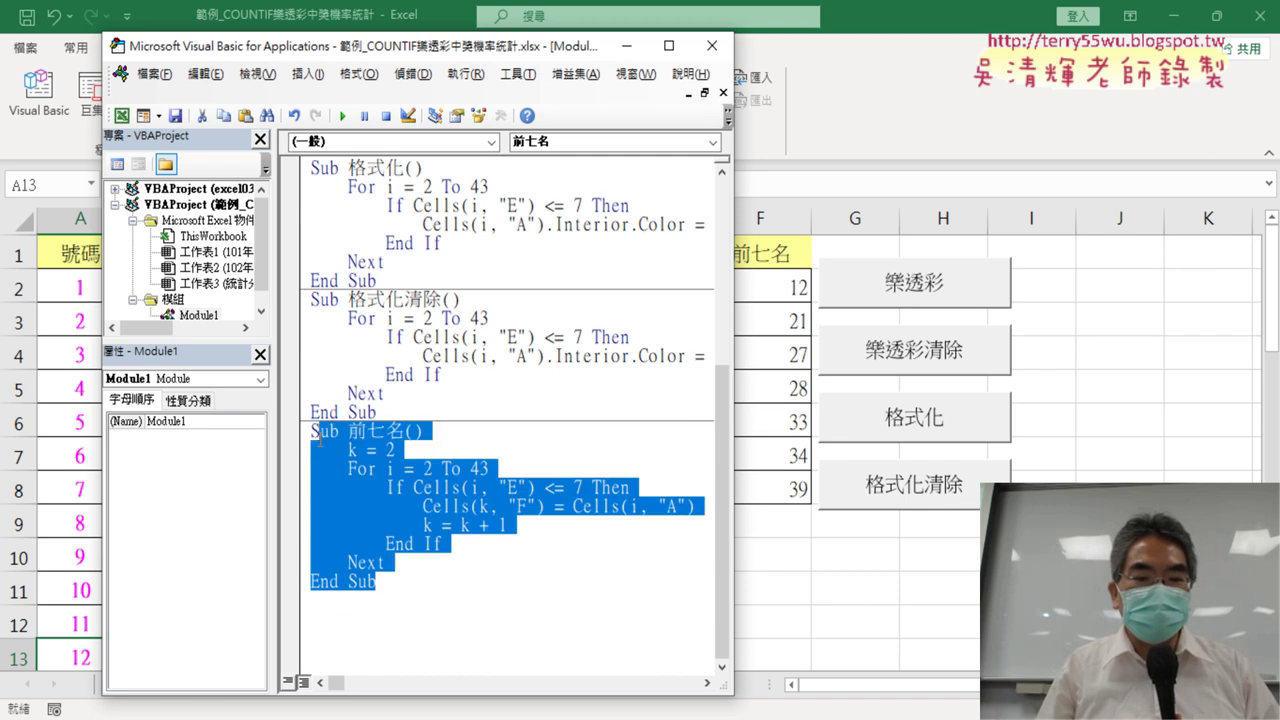
{"action": "left_click", "coordinate": [325, 616]}
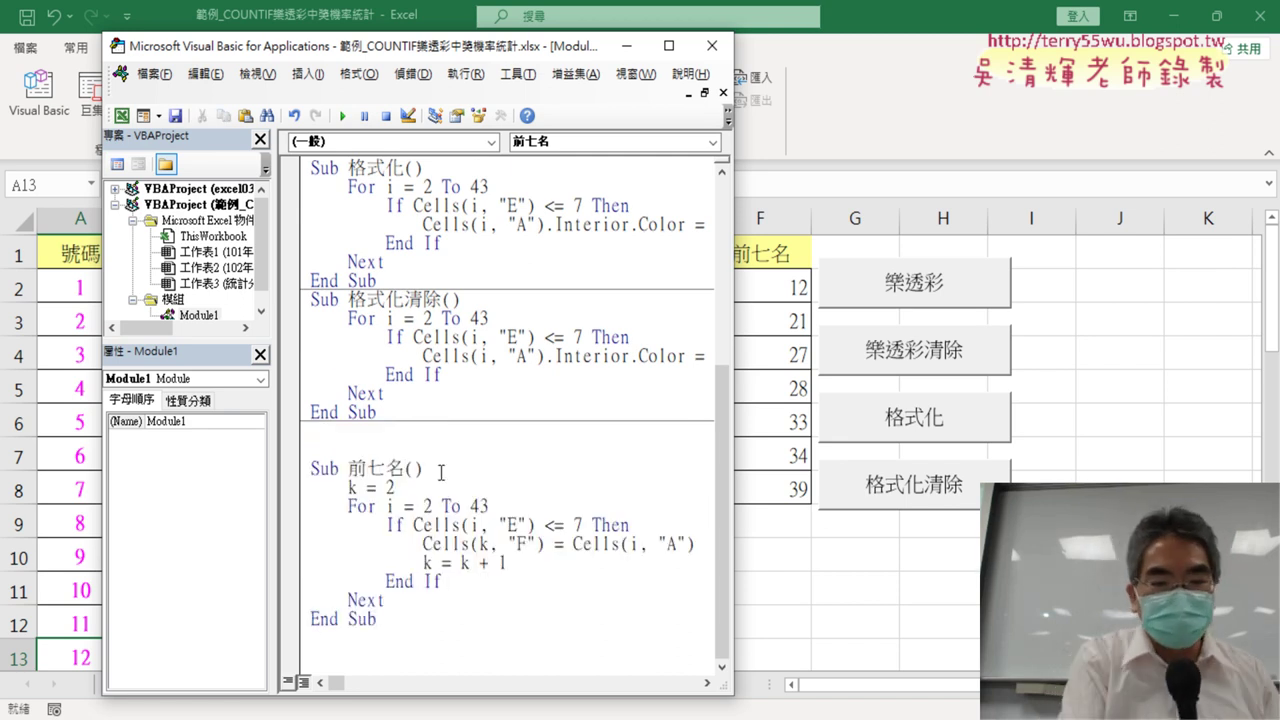
{"action": "left_click", "coordinate": [407, 466]}
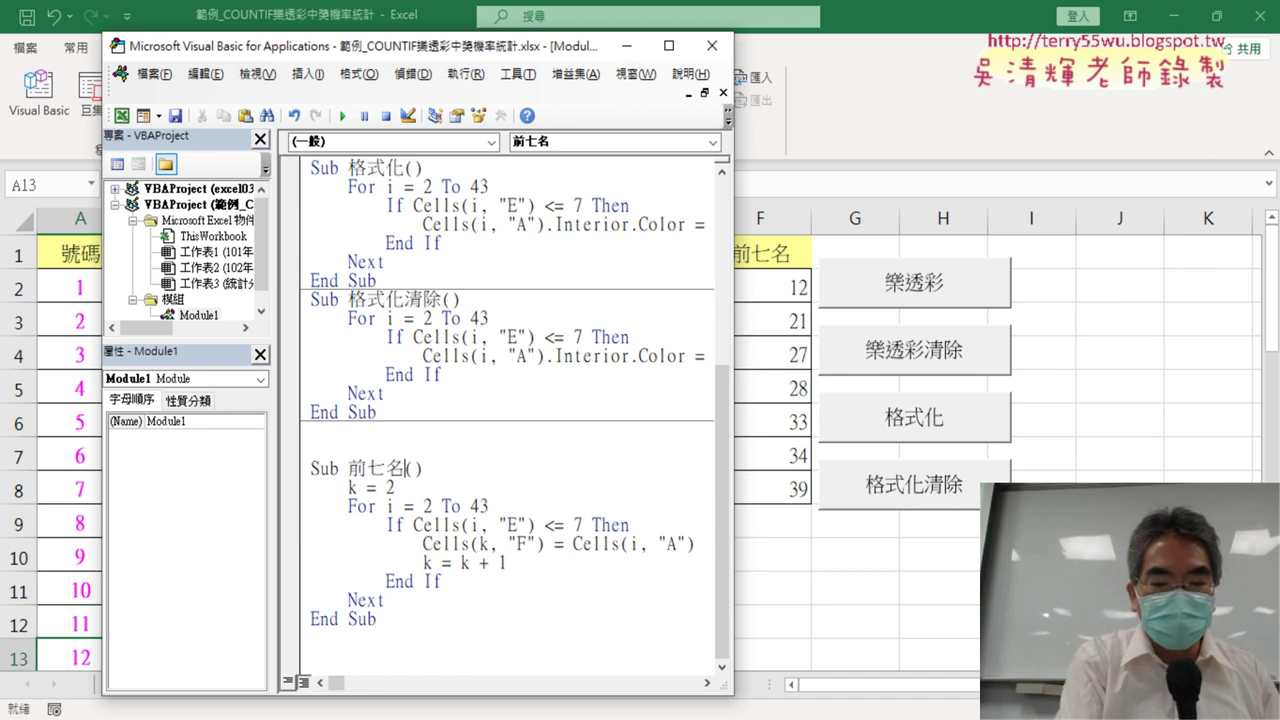
{"action": "type", "text": "ㄑ一"}
{"action": "key", "text": "BackSpace"}
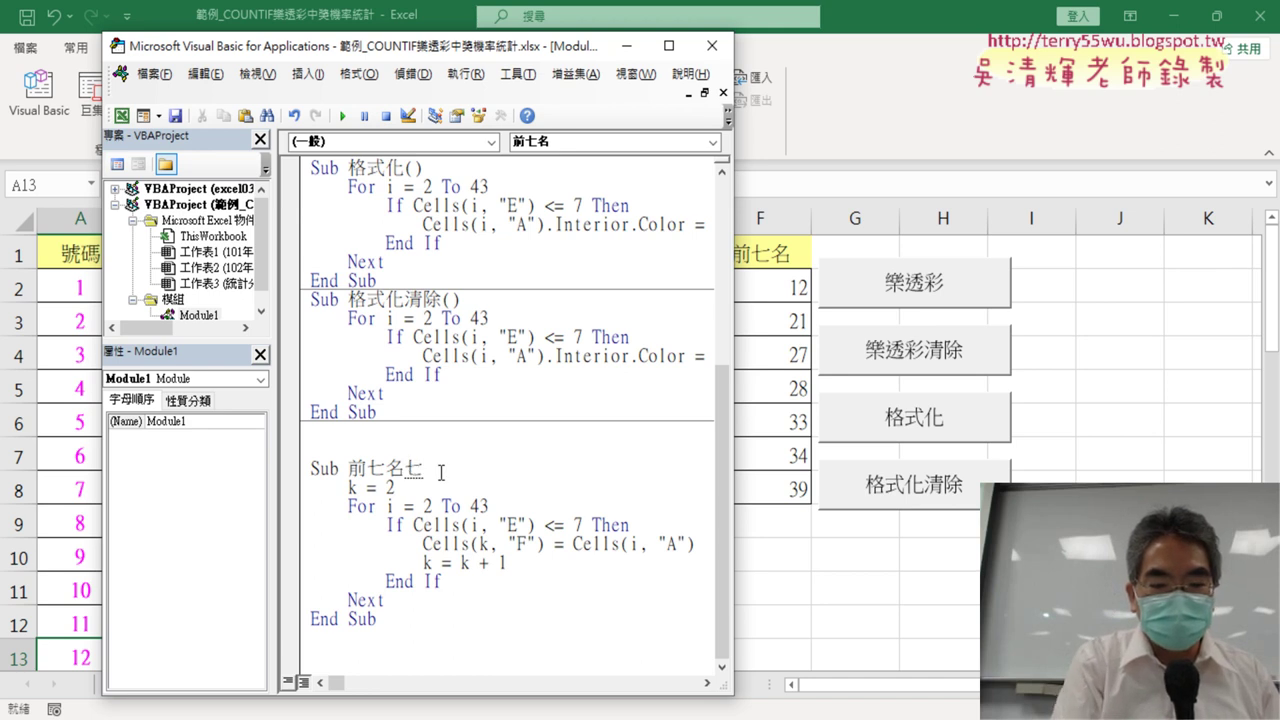
{"action": "type", "text": "ㄧㄥ"}
{"action": "key", "text": "space"}
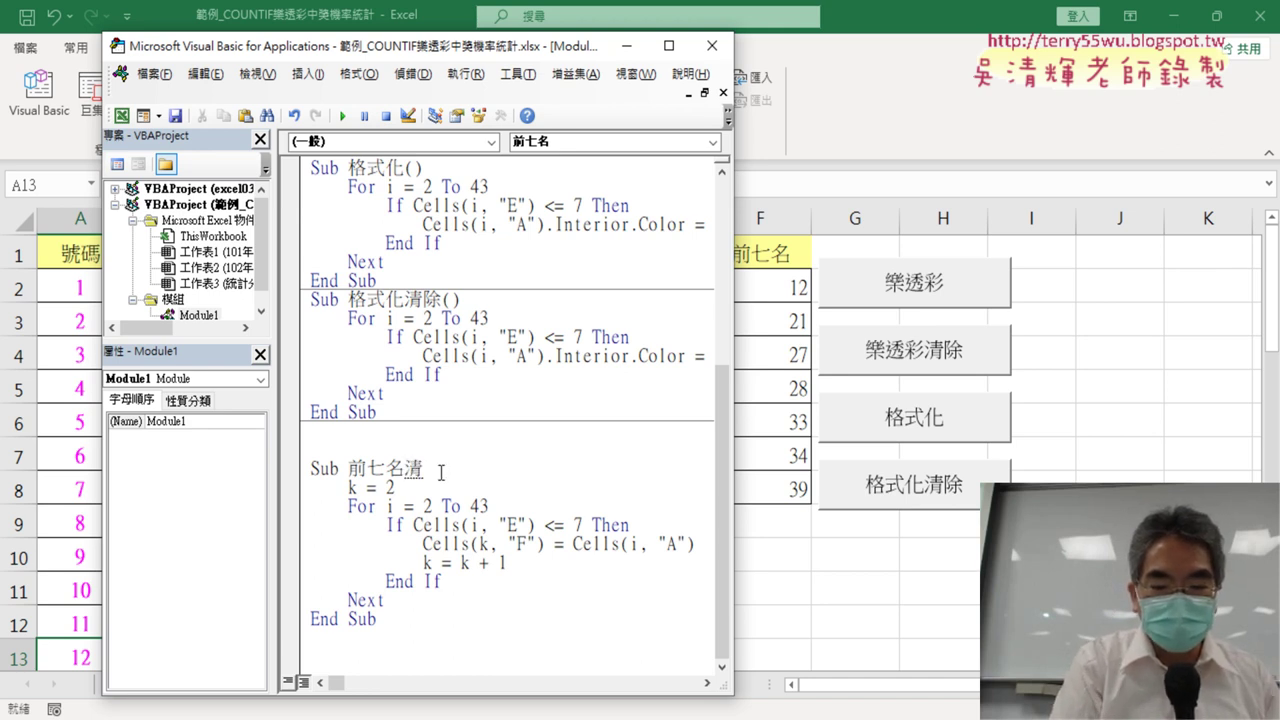
{"action": "type", "text": "ㄔㄨ6()"}
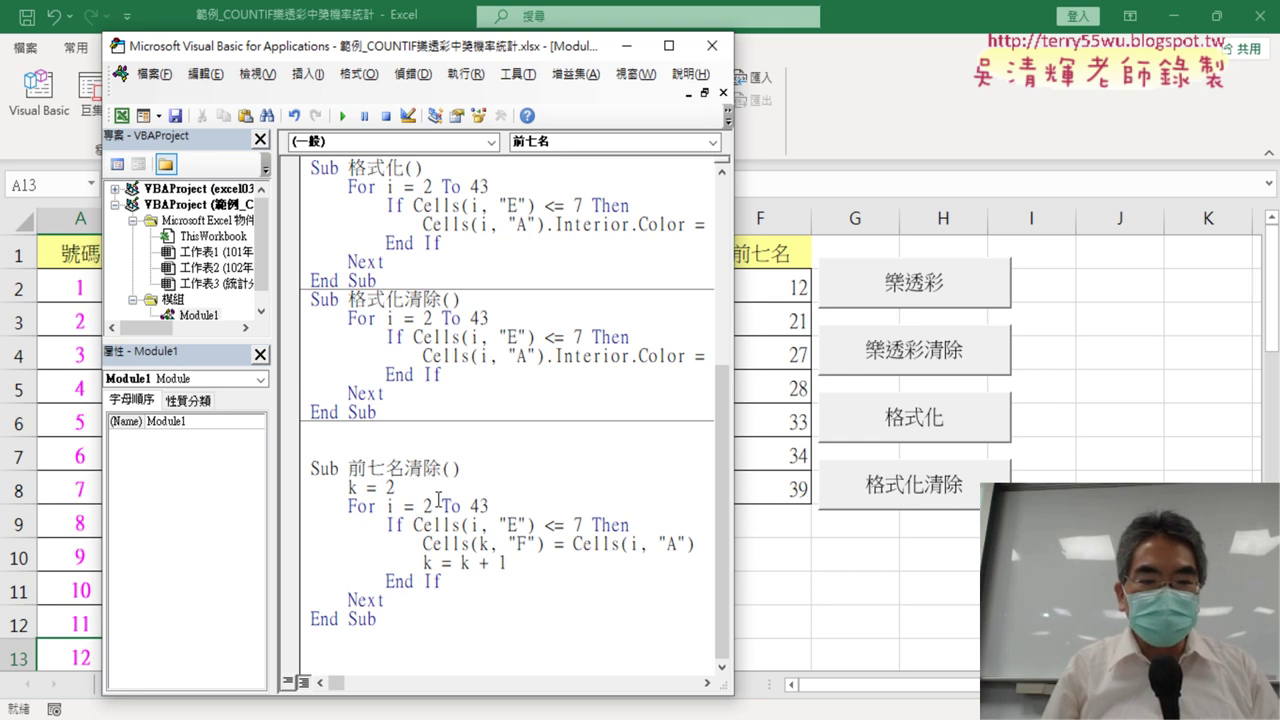
{"action": "left_click_drag", "start_coordinate": [396, 488], "coordinate": [301, 494]}
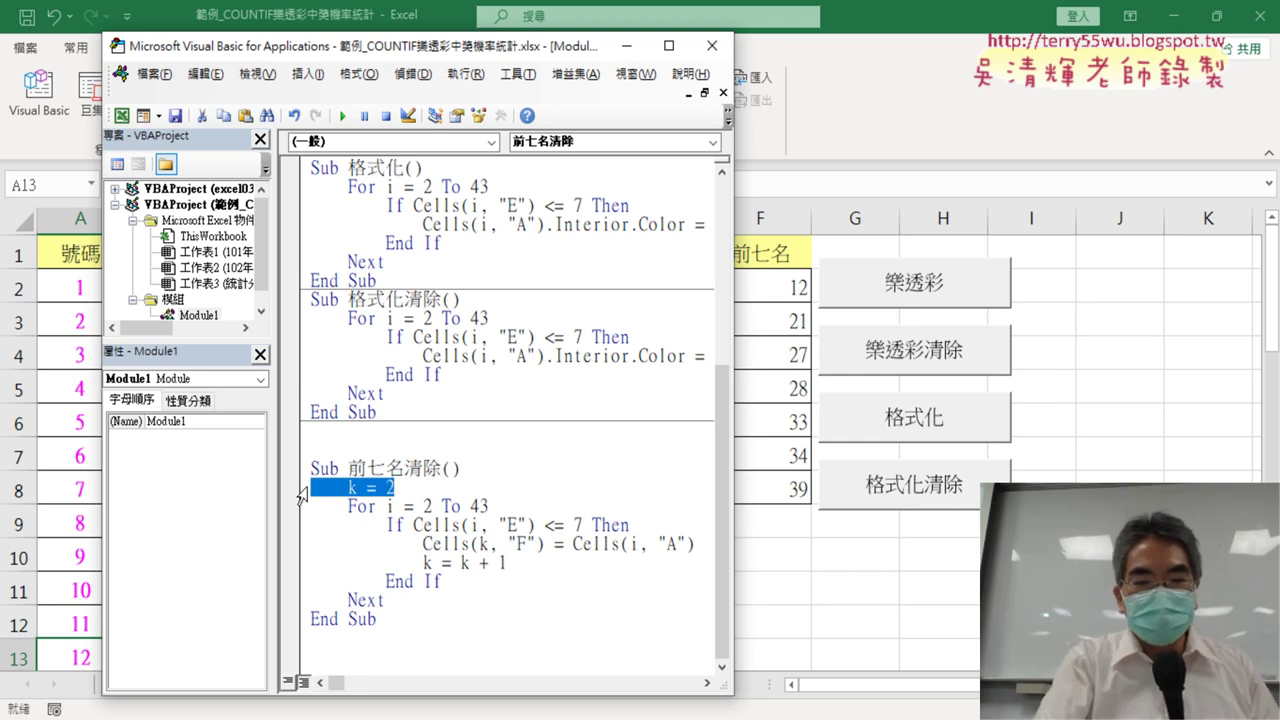
In 前七名清除, delete k = 2 and the If block, and change the loop end 43 to 8
{"action": "key", "text": "BackSpace"}
{"action": "key", "text": "BackSpace"}
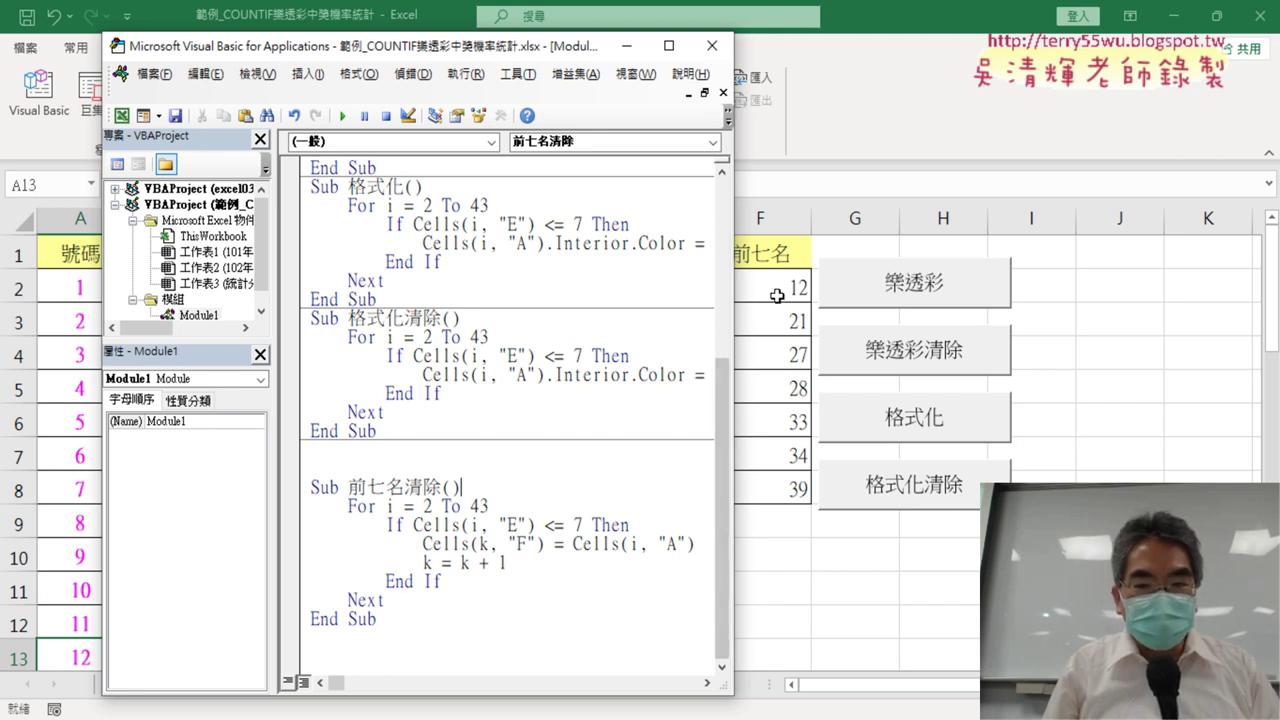
{"action": "left_click_drag", "start_coordinate": [456, 586], "coordinate": [316, 519]}
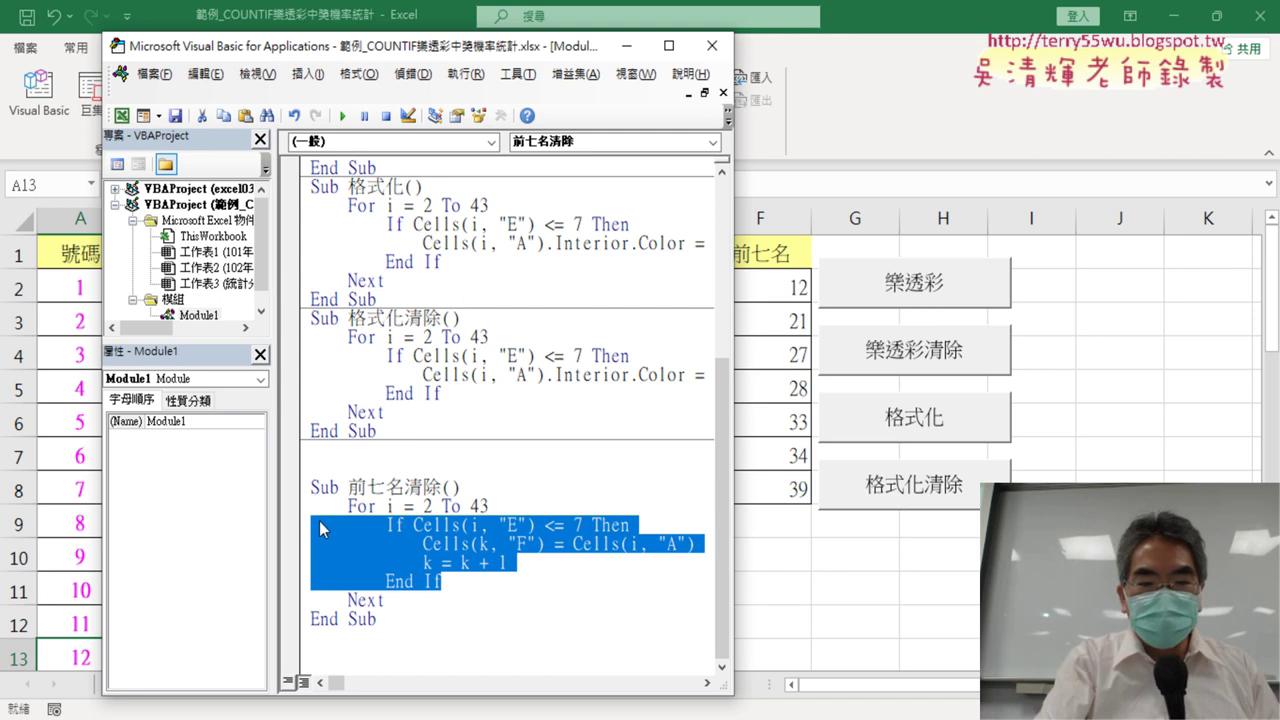
{"action": "key", "text": "Delete"}
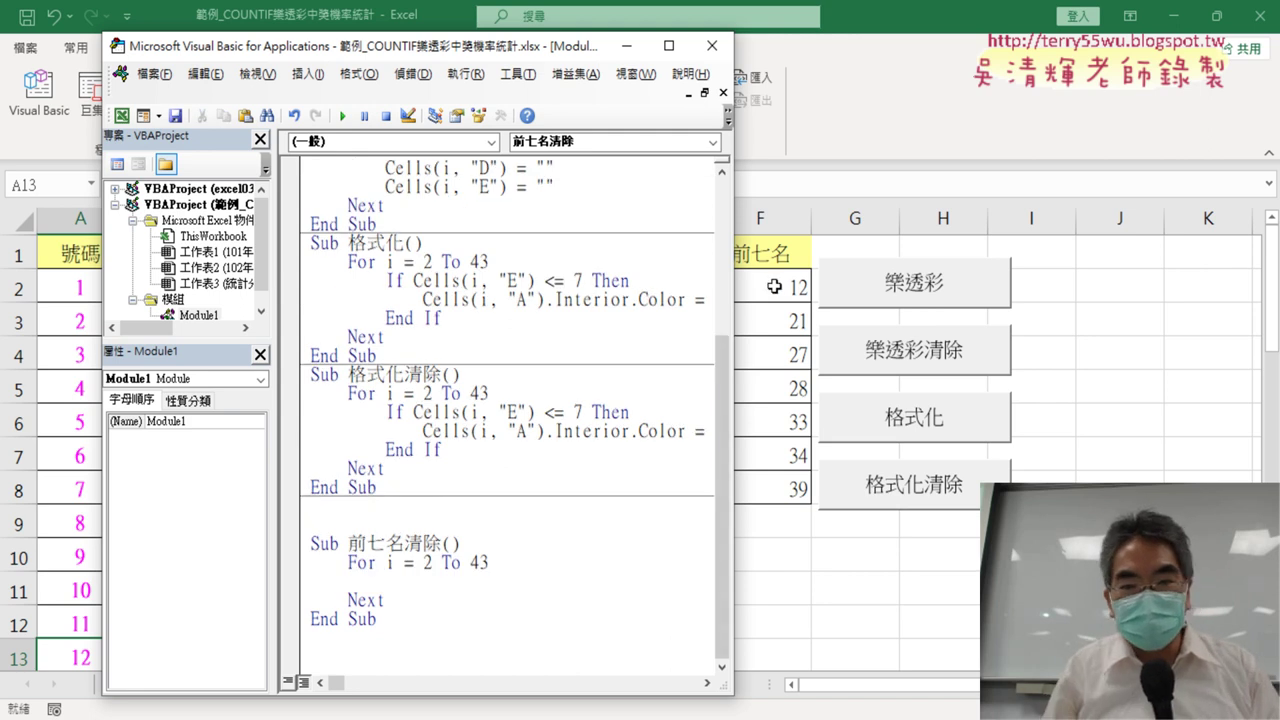
{"action": "double_click", "coordinate": [476, 563]}
{"action": "type", "text": "8"}
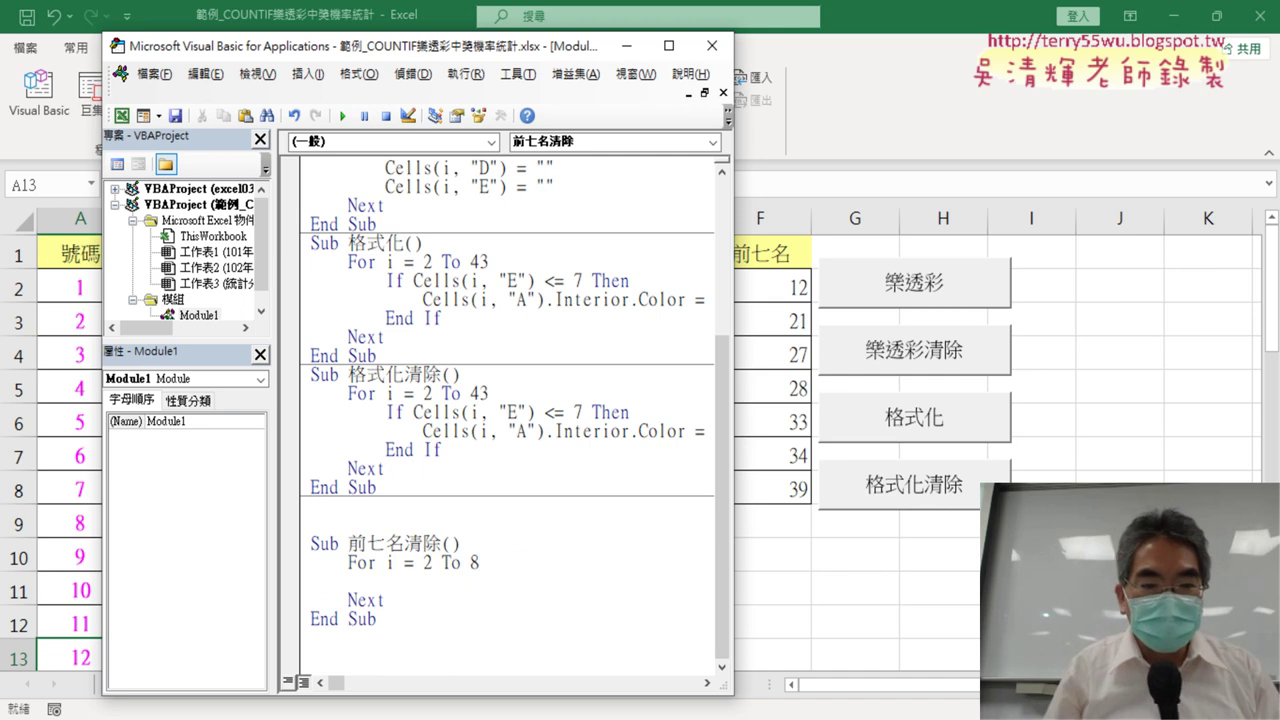
Add the loop body line Cells(i, "F") = "" to 前七名清除
{"action": "left_click_drag", "start_coordinate": [423, 432], "coordinate": [546, 433]}
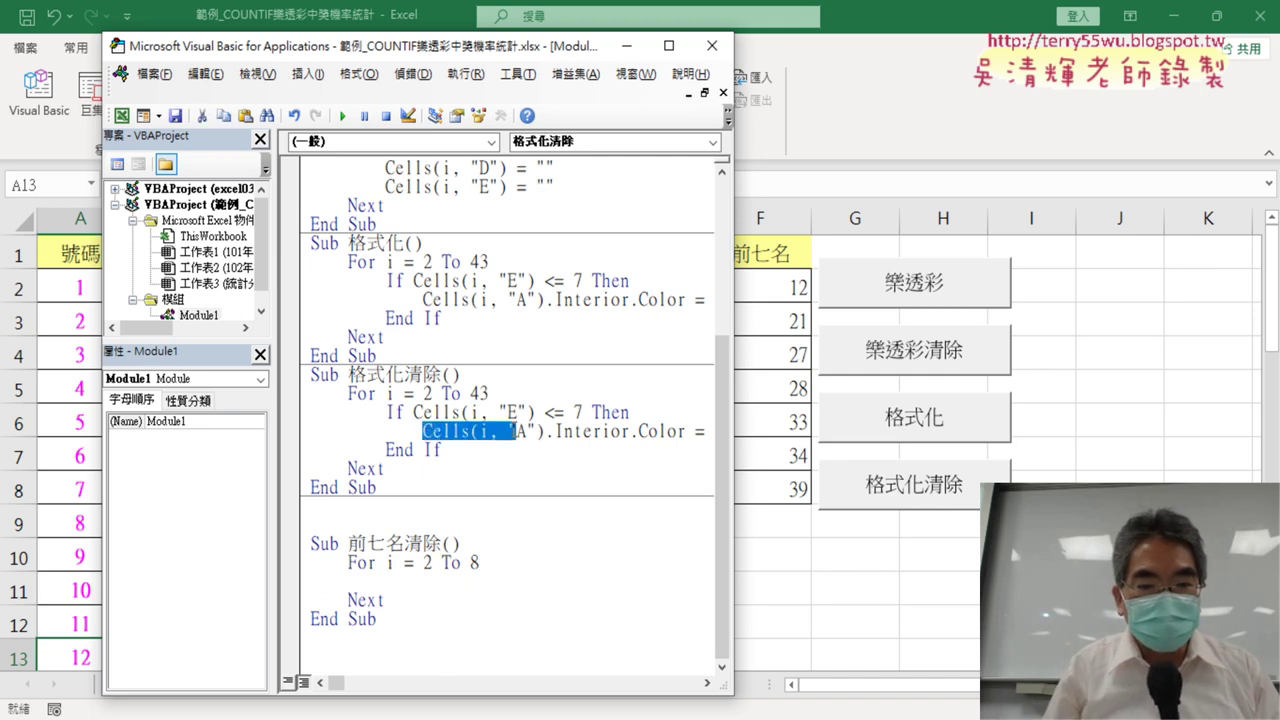
{"action": "left_click", "coordinate": [467, 588]}
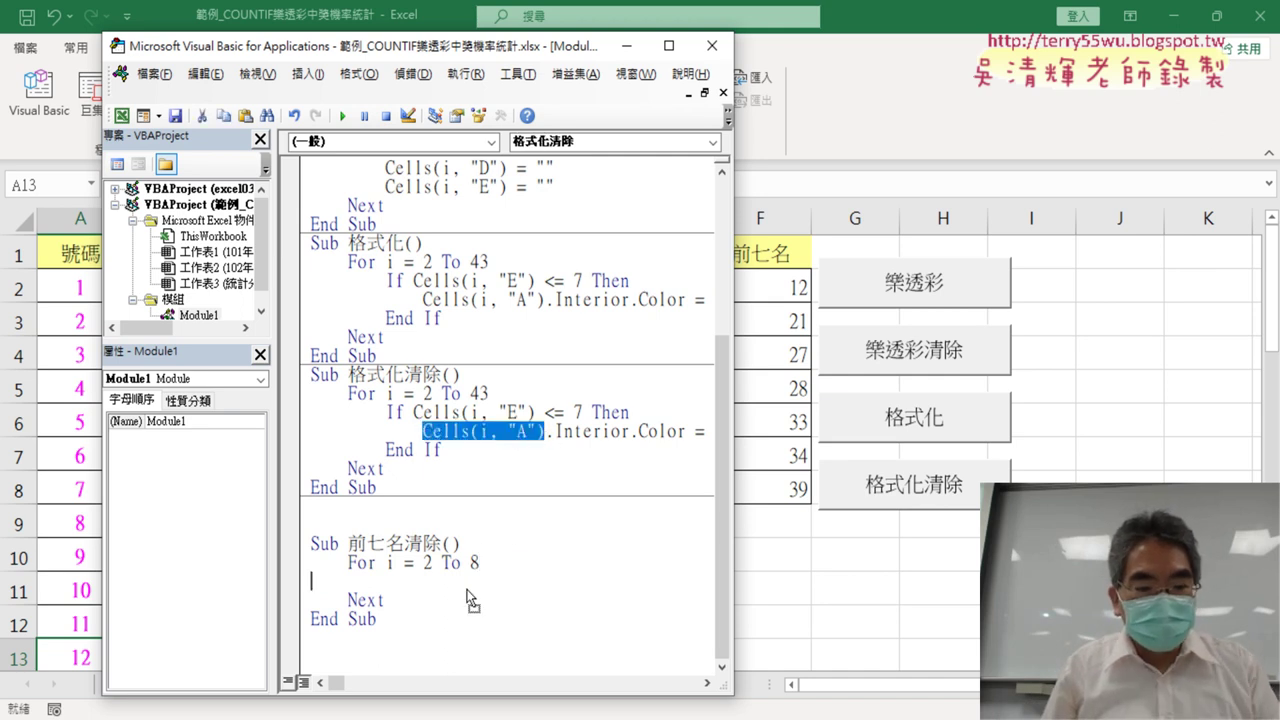
{"action": "type", "text": "Cells(i, \"A\")"}
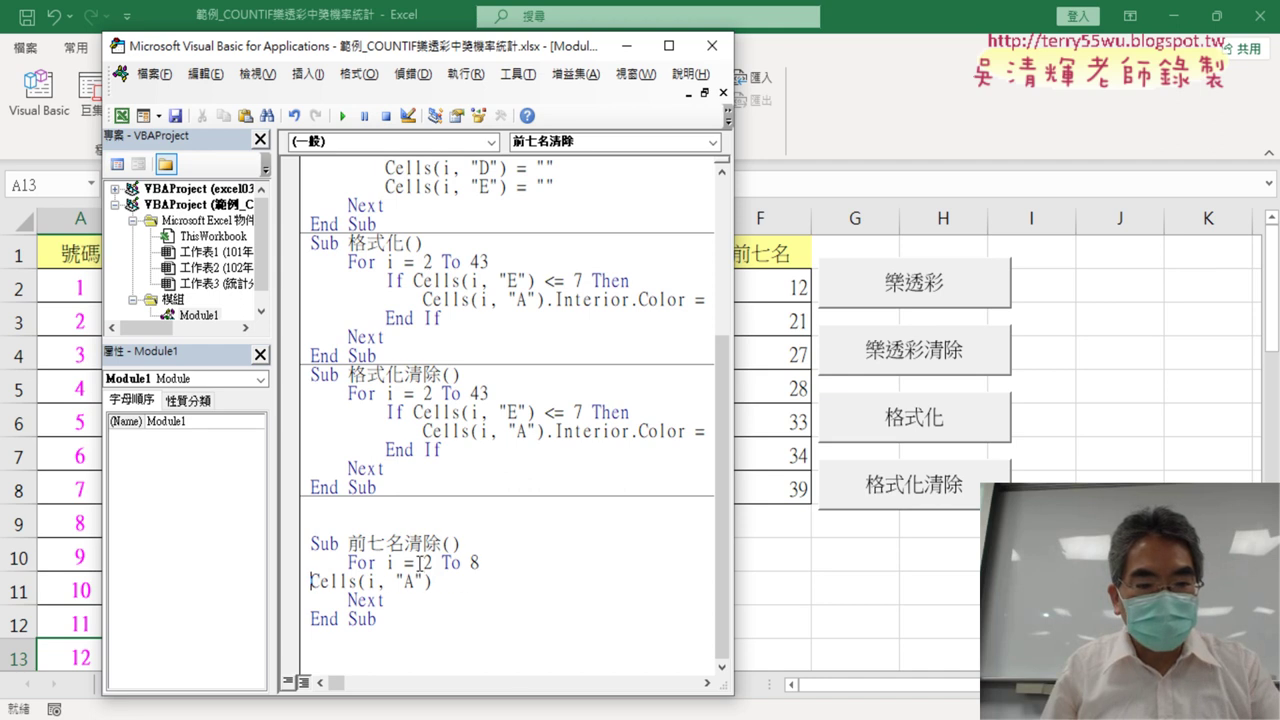
{"action": "key", "text": "Tab"}
{"action": "key", "text": "Tab"}
{"action": "double_click", "coordinate": [490, 584]}
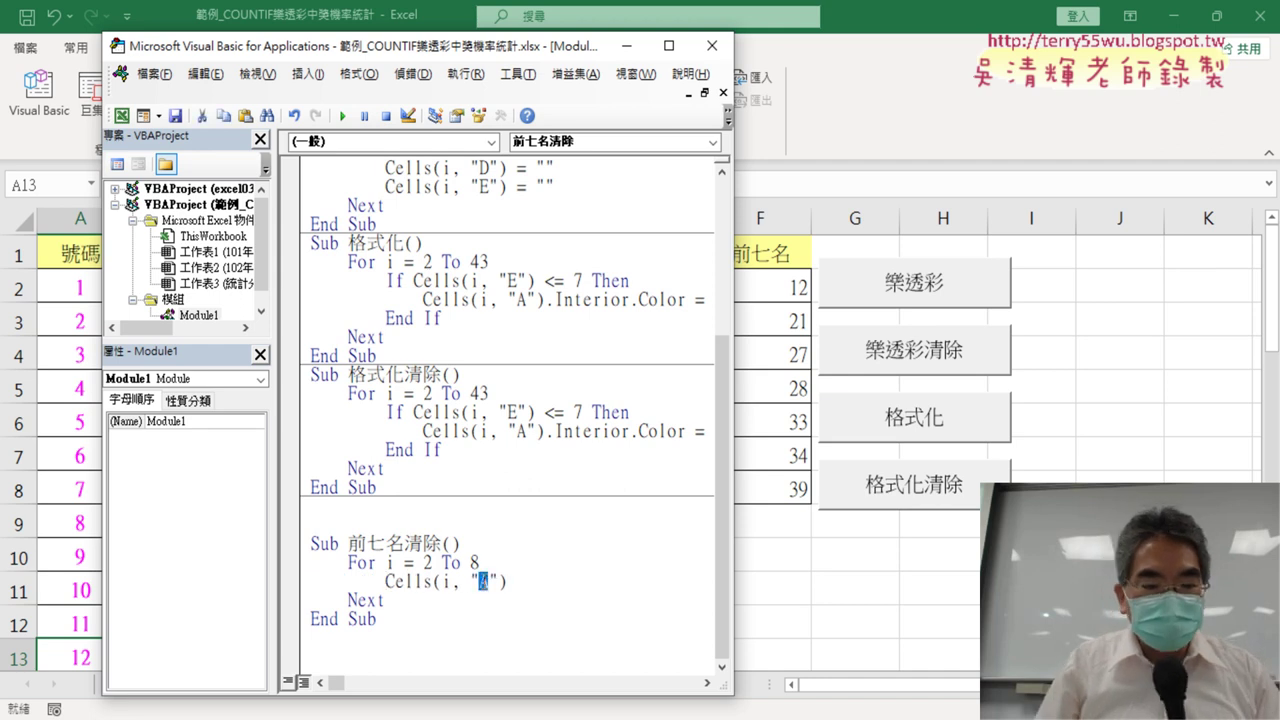
{"action": "type", "text": "F"}
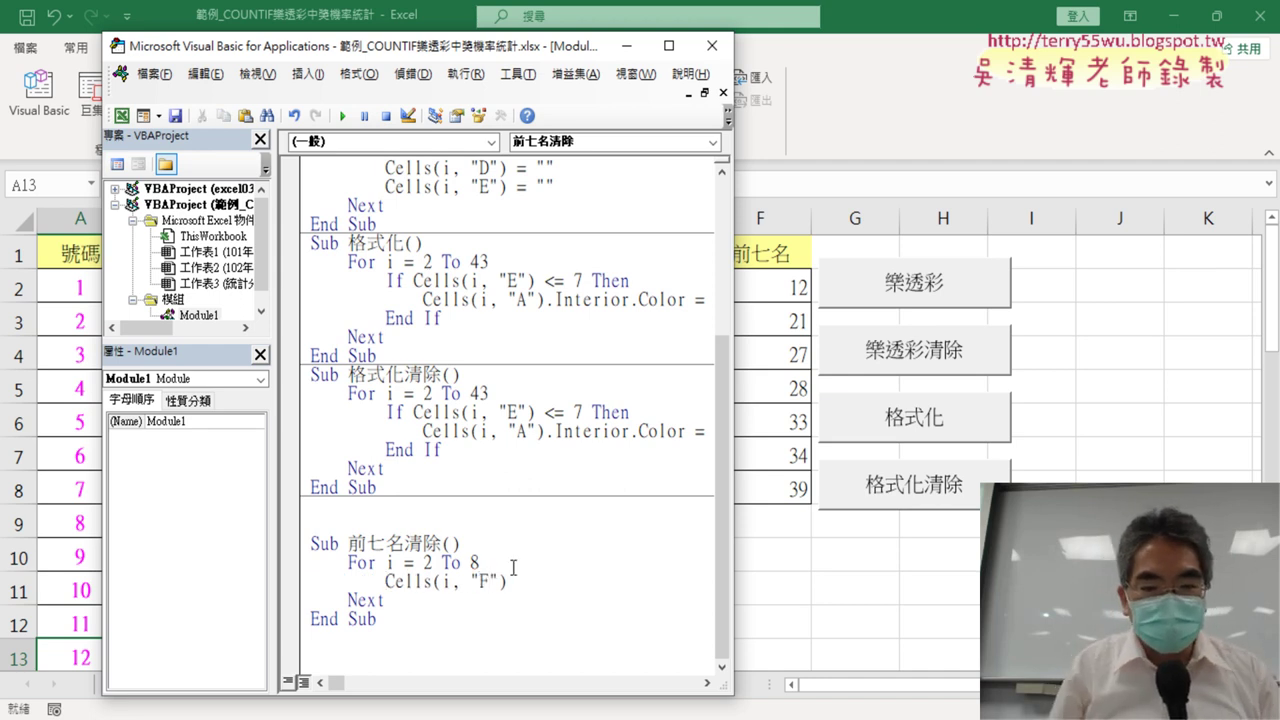
{"action": "left_click", "coordinate": [550, 582]}
{"action": "type", "text": "ㄦ"}
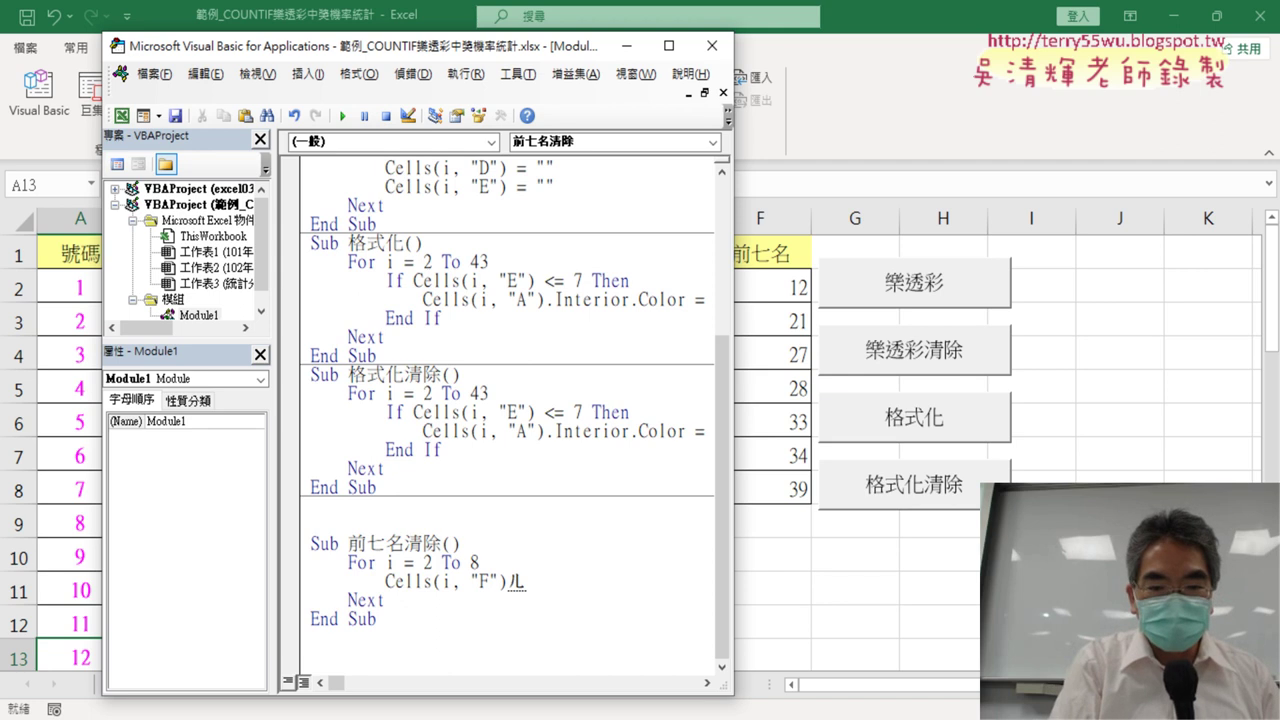
{"action": "key", "text": "BackSpace"}
{"action": "type", "text": "="}
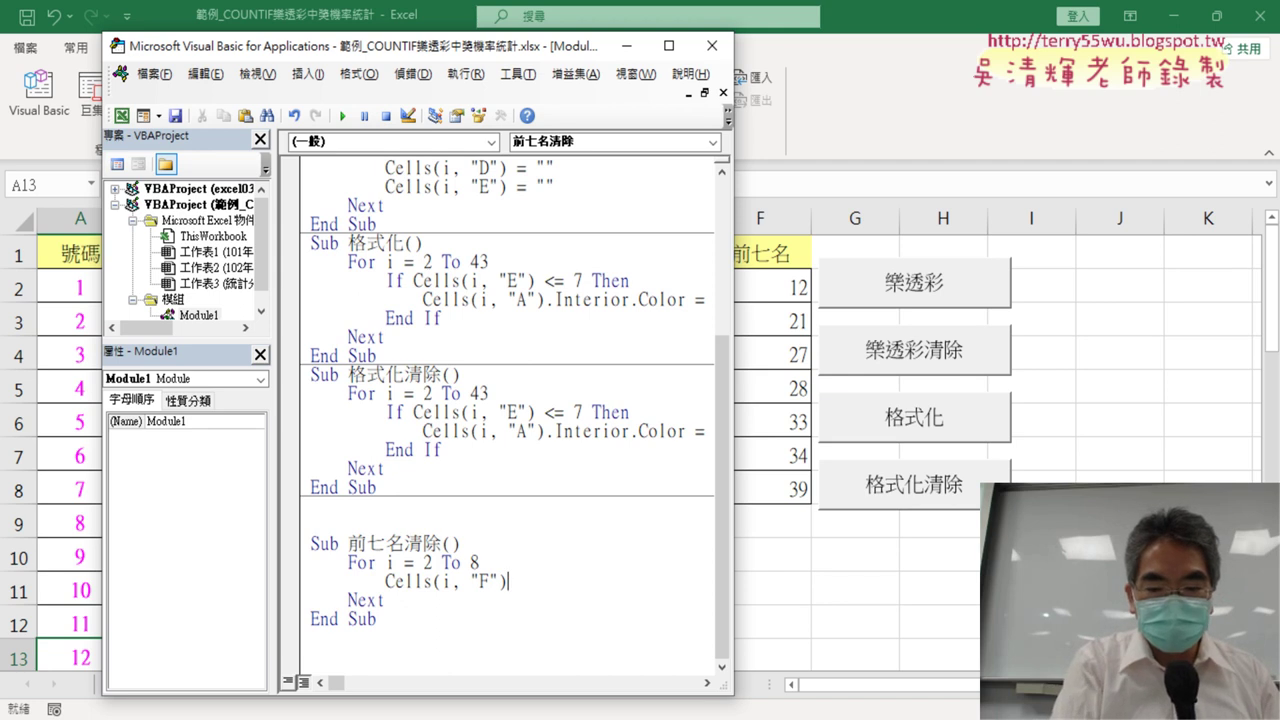
{"action": "type", "text": "\"\""}
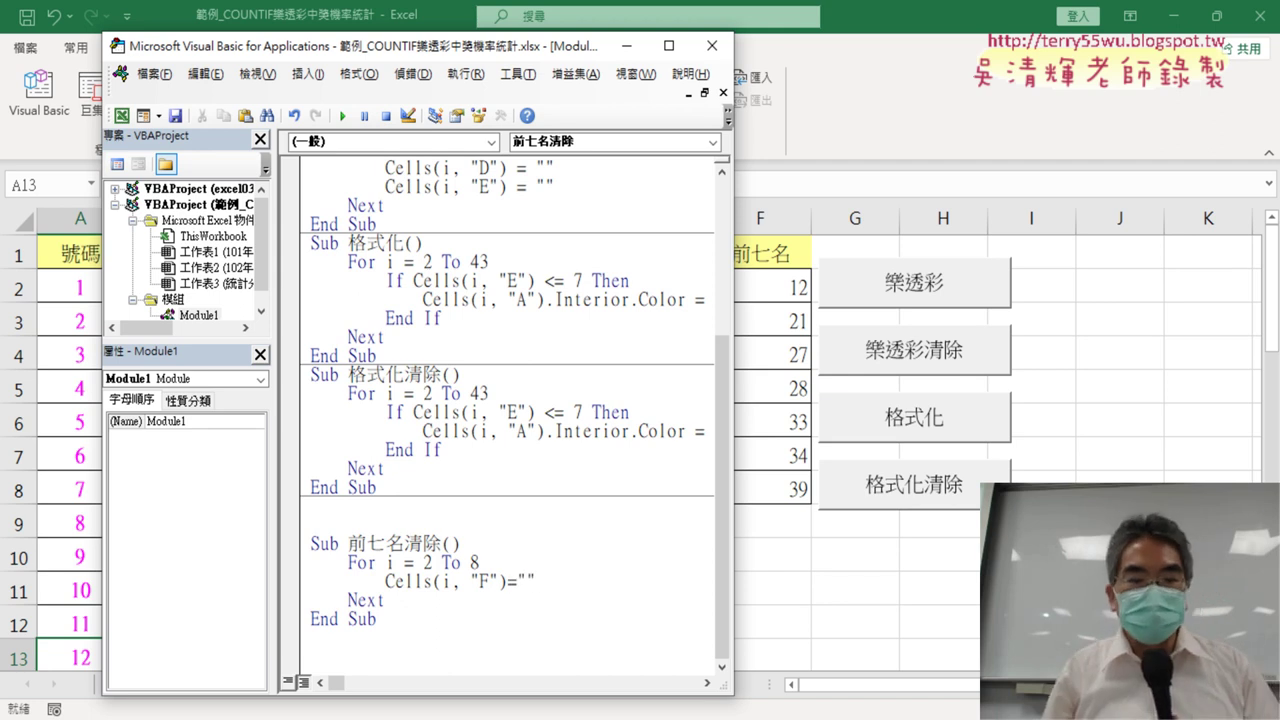
Copy the 格式化 and 格式化清除 buttons and paste them at cell G9
{"action": "left_click", "coordinate": [940, 588]}
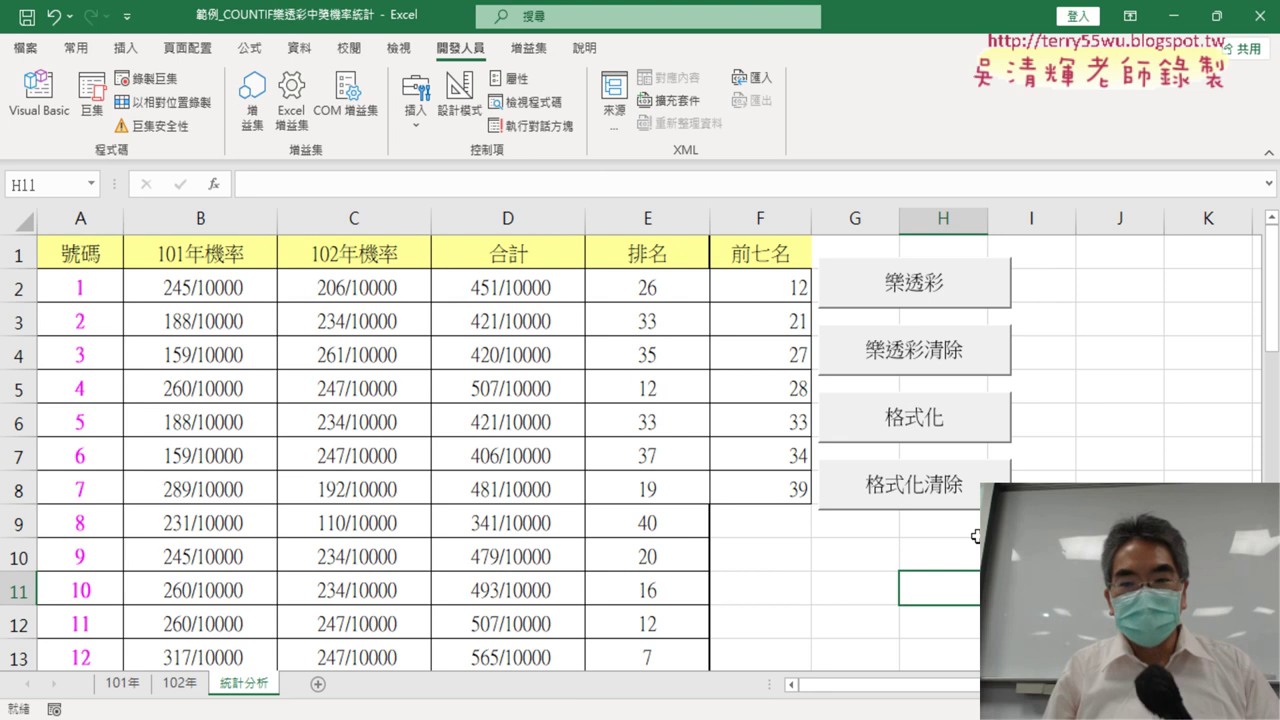
{"action": "left_click", "coordinate": [945, 490], "text": "ctrl"}
{"action": "left_click", "coordinate": [940, 437], "text": "ctrl"}
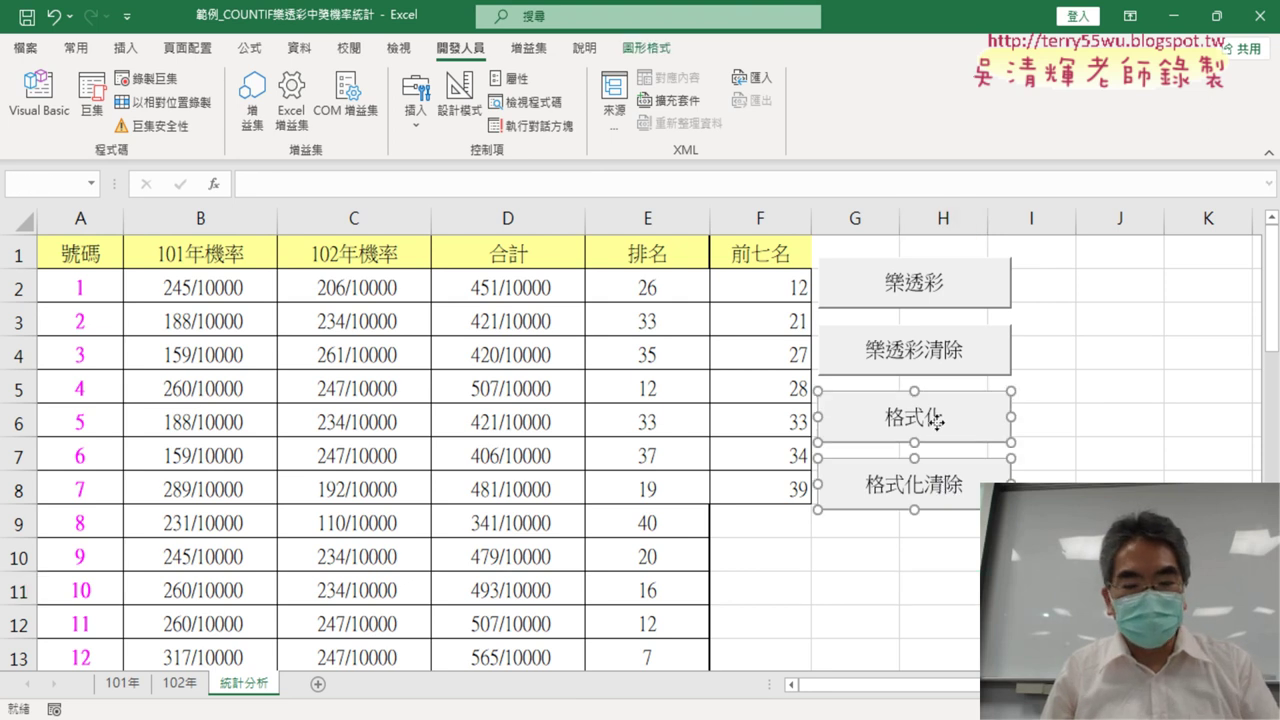
{"action": "key", "text": "ctrl+c"}
{"action": "left_click", "coordinate": [920, 549]}
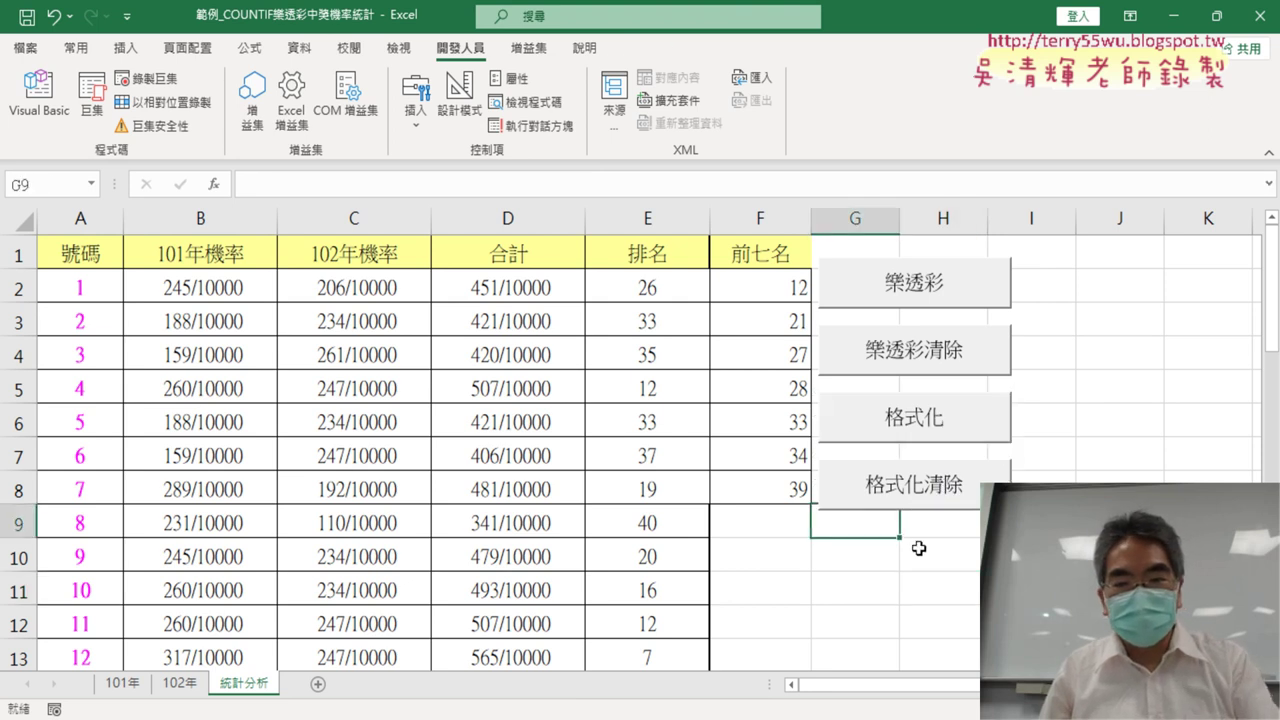
{"action": "key", "text": "ctrl+v"}
Assign the 格式化 macro to the pasted 格式化 button and return to the VBA editor
{"action": "right_click", "coordinate": [975, 550]}
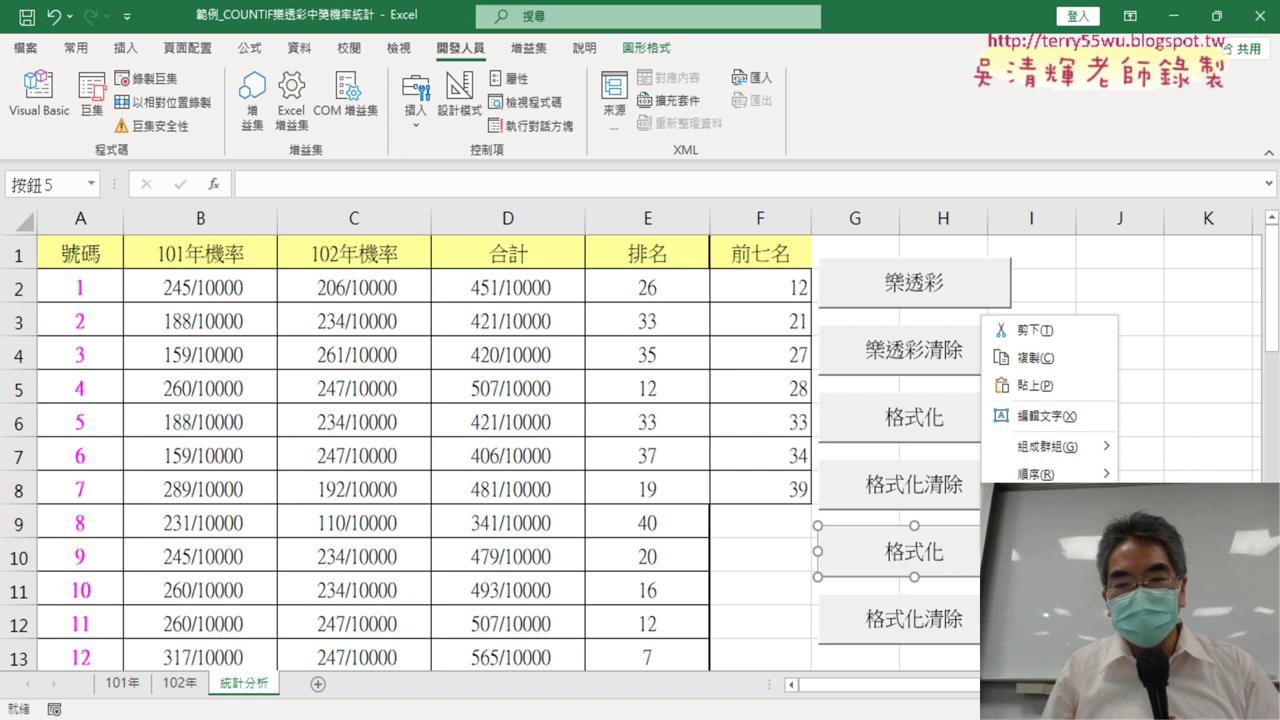
{"action": "left_click", "coordinate": [1040, 505]}
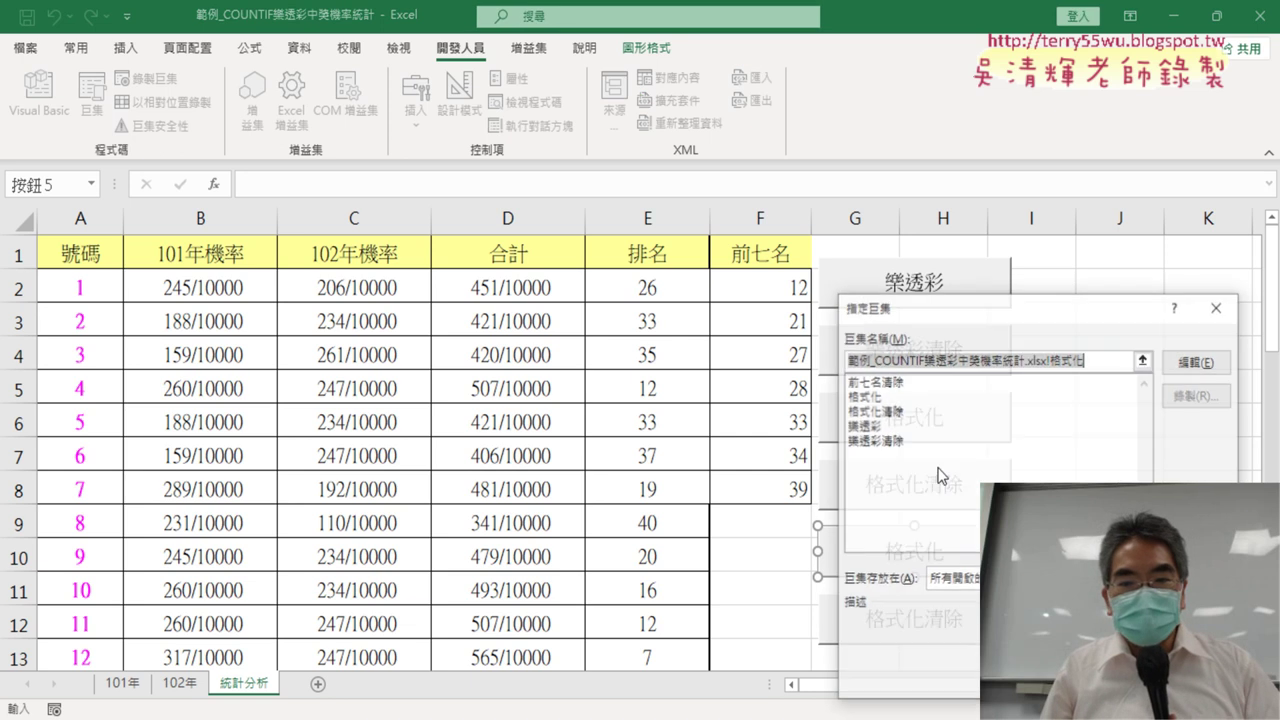
{"action": "double_click", "coordinate": [898, 400]}
{"action": "left_click", "coordinate": [48, 110]}
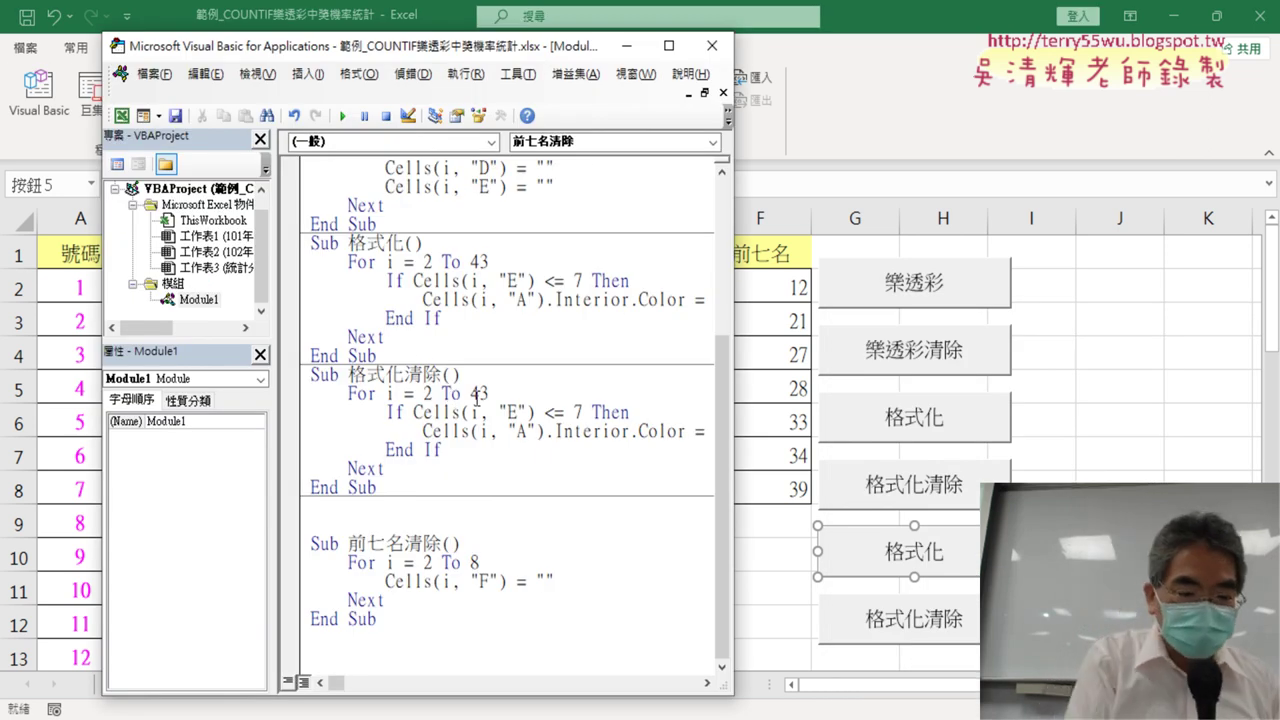
Undo three edits to restore the procedure's If block and counter code
{"action": "key", "text": "ctrl+z"}
{"action": "key", "text": "ctrl+z"}
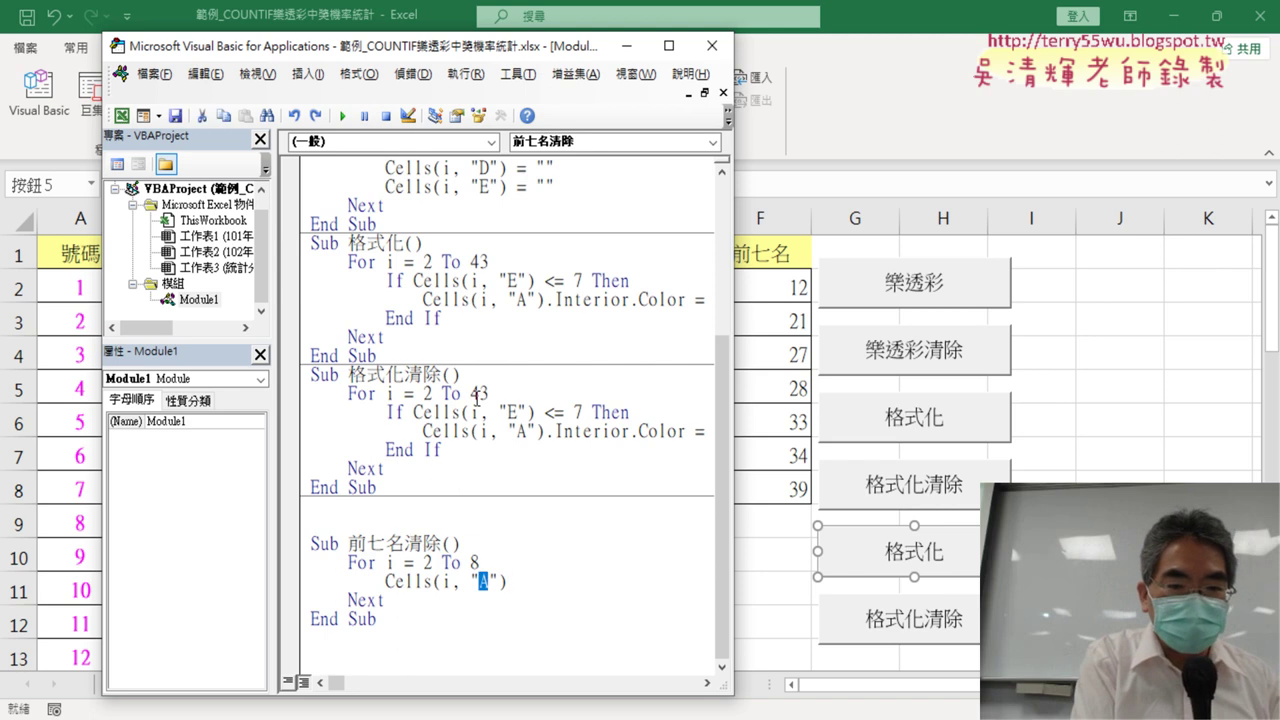
{"action": "key", "text": "ctrl+z"}
{"action": "key", "text": "ctrl+z"}
{"action": "key", "text": "ctrl+z"}
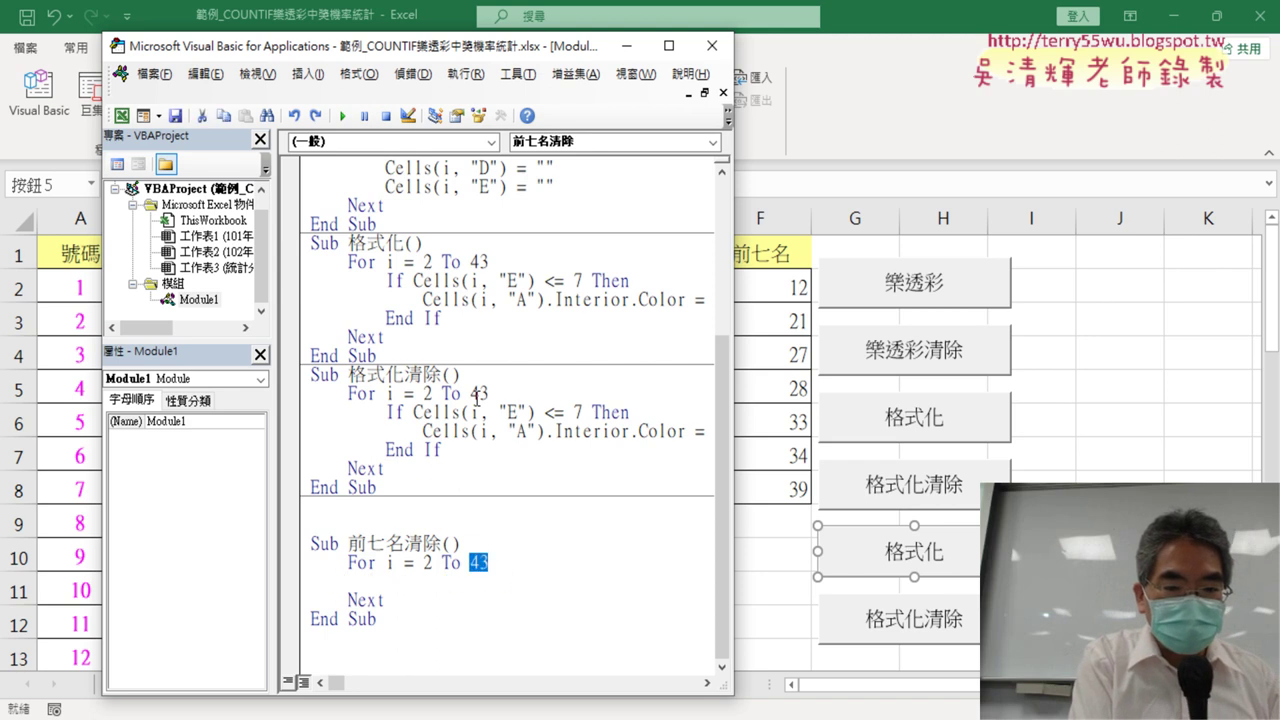
{"action": "key", "text": "ctrl+z"}
{"action": "scroll", "coordinate": [412, 458], "scroll_direction": "down", "scroll_amount": 1}
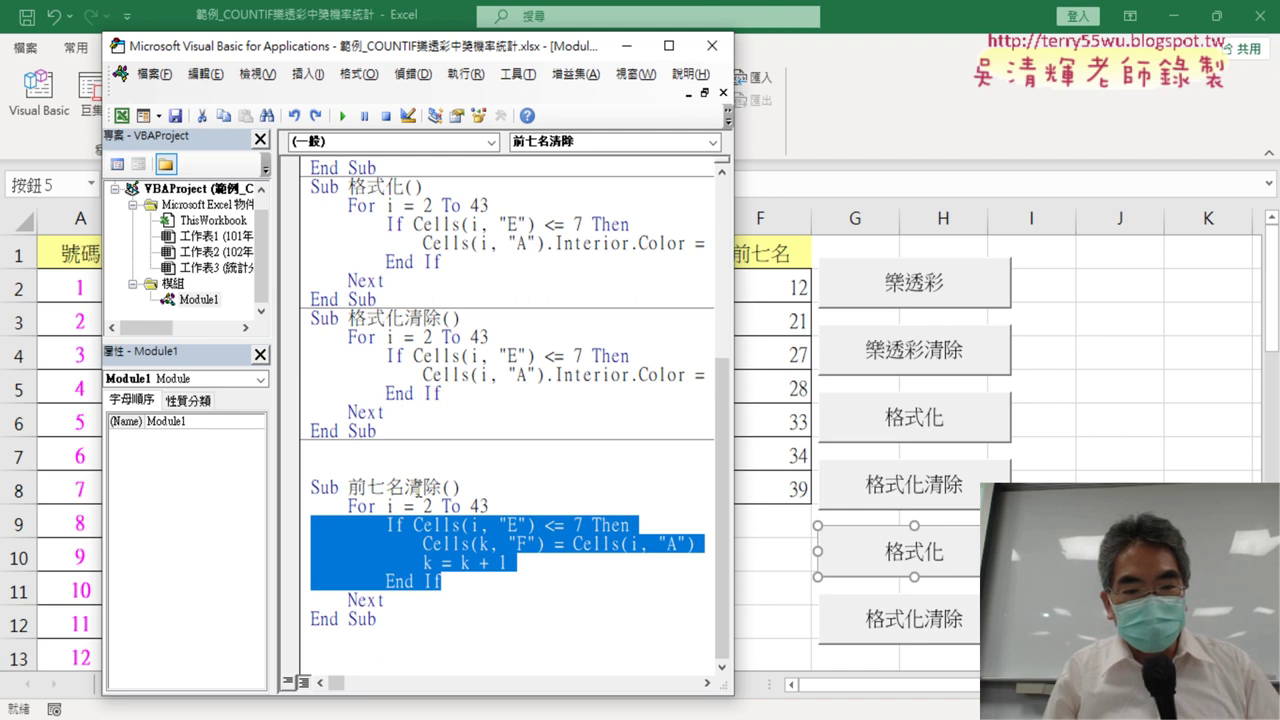
Copy the Sub 前七名清除() header below End Sub and trim the first header back to 前七名
{"action": "mouse_move", "coordinate": [463, 488]}
{"action": "left_mouse_down"}
{"action": "mouse_move", "coordinate": [312, 488]}
{"action": "mouse_move", "coordinate": [331, 643]}
{"action": "left_mouse_up"}
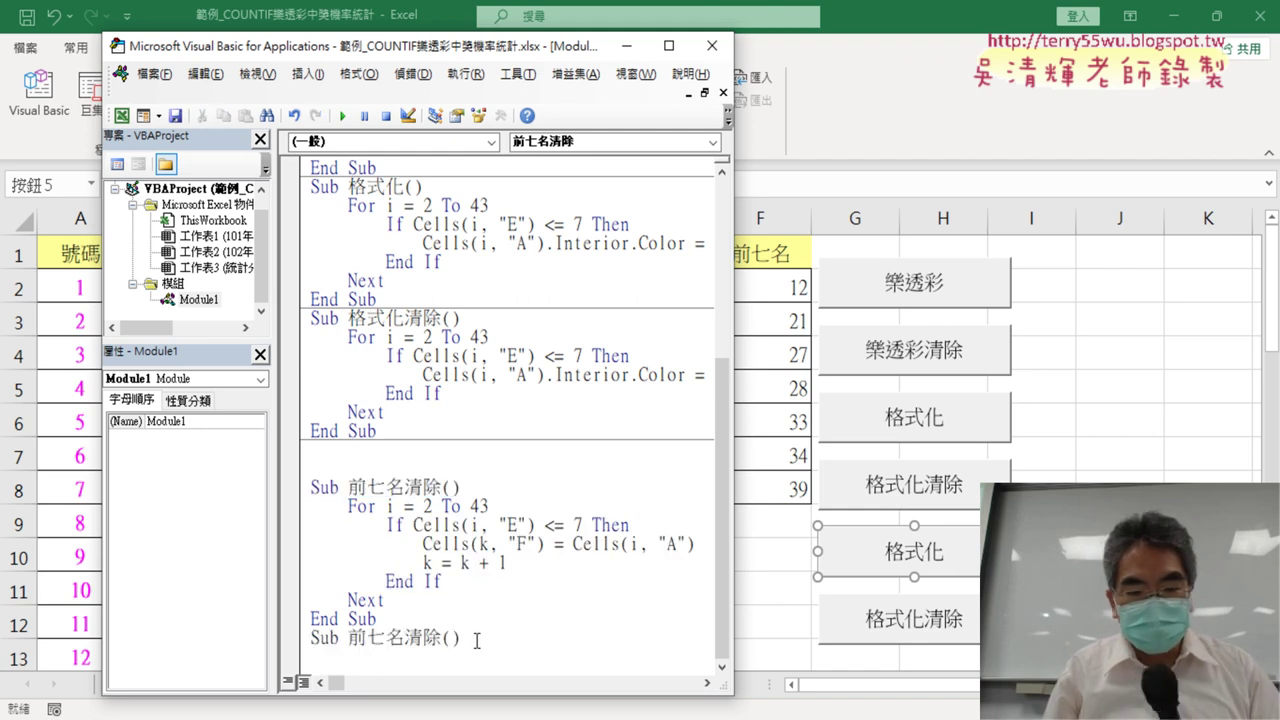
{"action": "key", "text": "Return"}
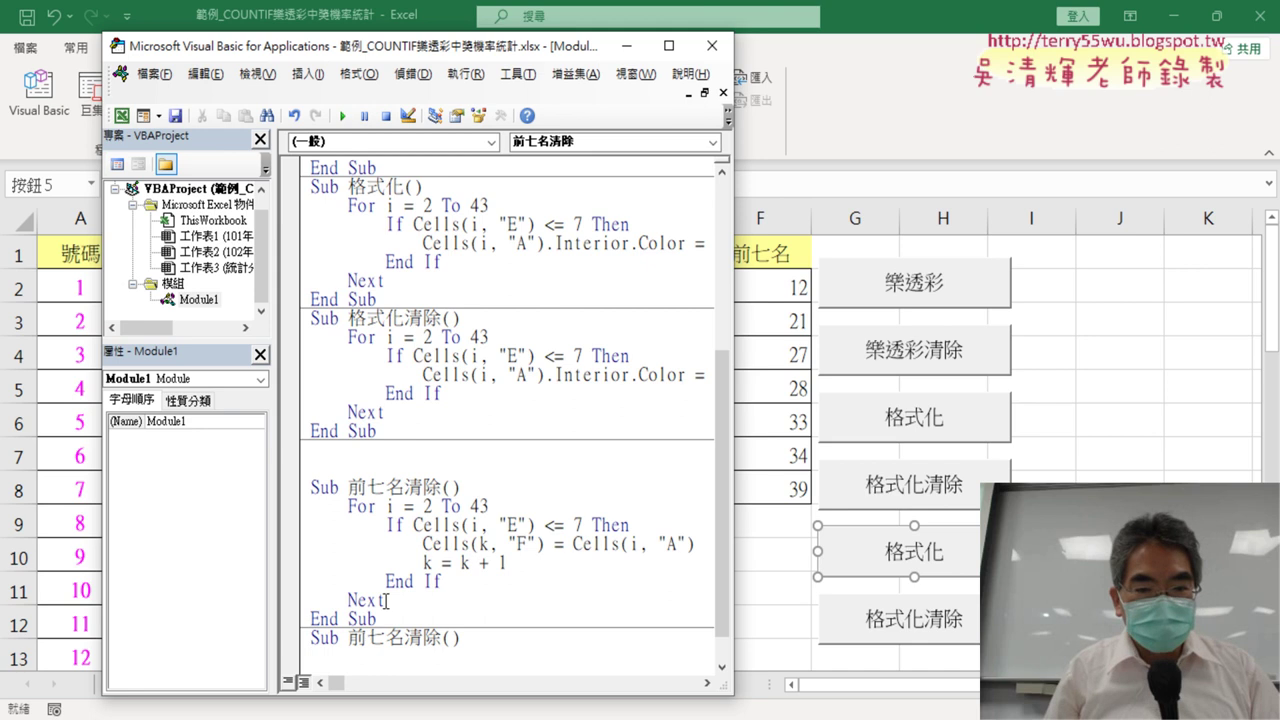
{"action": "left_click_drag", "start_coordinate": [404, 486], "coordinate": [430, 486]}
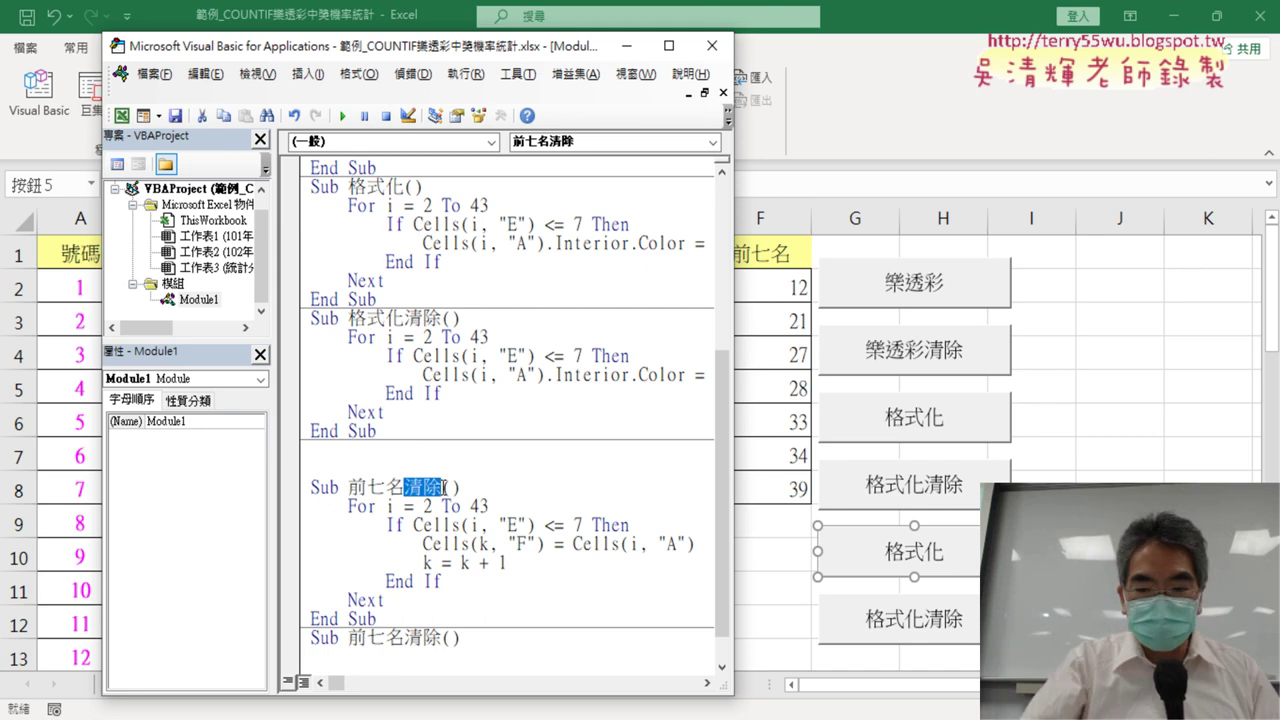
{"action": "key", "text": "Delete"}
{"action": "scroll", "coordinate": [590, 473], "scroll_direction": "down", "scroll_amount": 1}
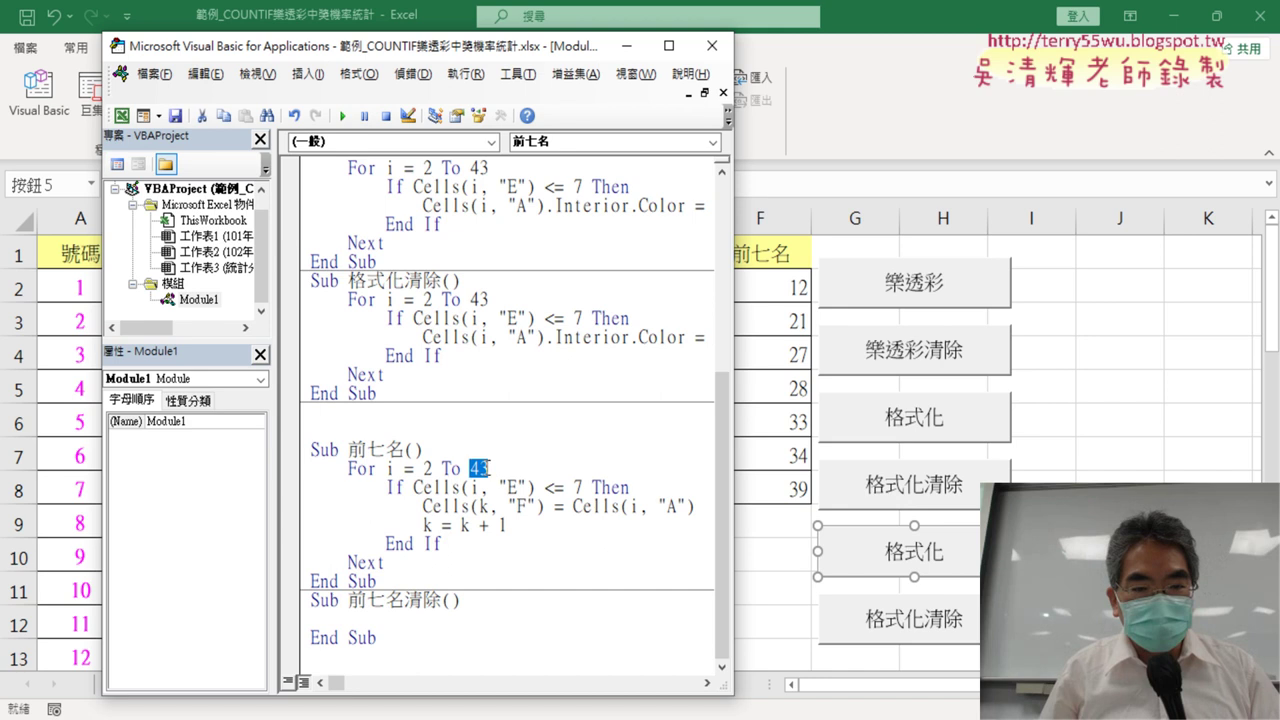
Copy the For line into 前七名清除 as For i = 2 To 8 and close it with Next
{"action": "left_click_drag", "start_coordinate": [489, 468], "coordinate": [310, 468]}
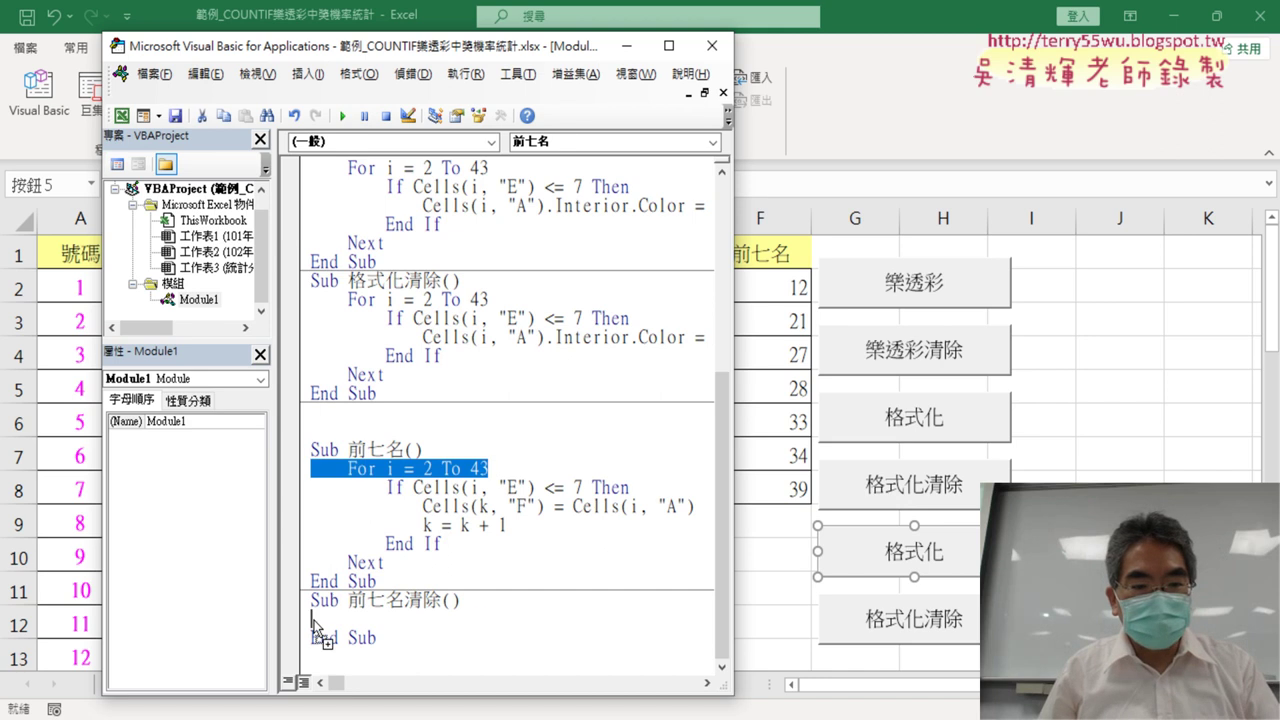
{"action": "left_click_drag", "start_coordinate": [312, 618], "coordinate": [312, 619]}
{"action": "double_click", "coordinate": [476, 619]}
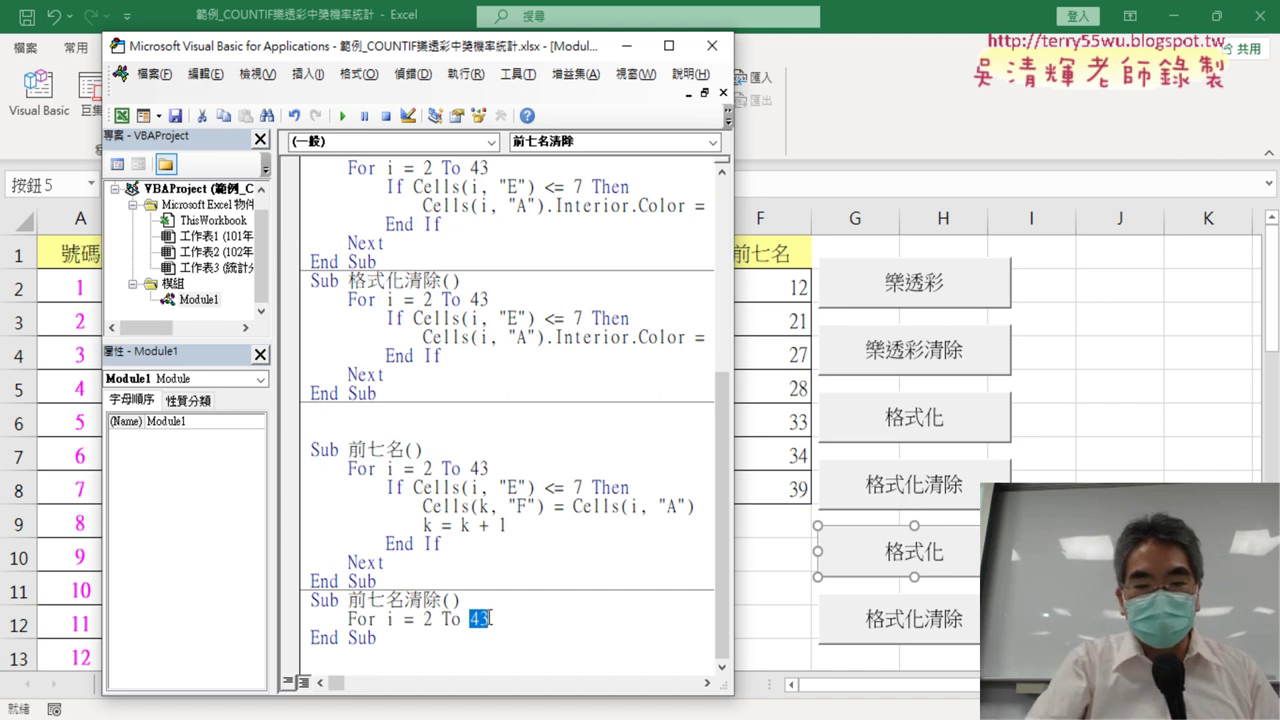
{"action": "type", "text": "8"}
{"action": "key", "text": "Return"}
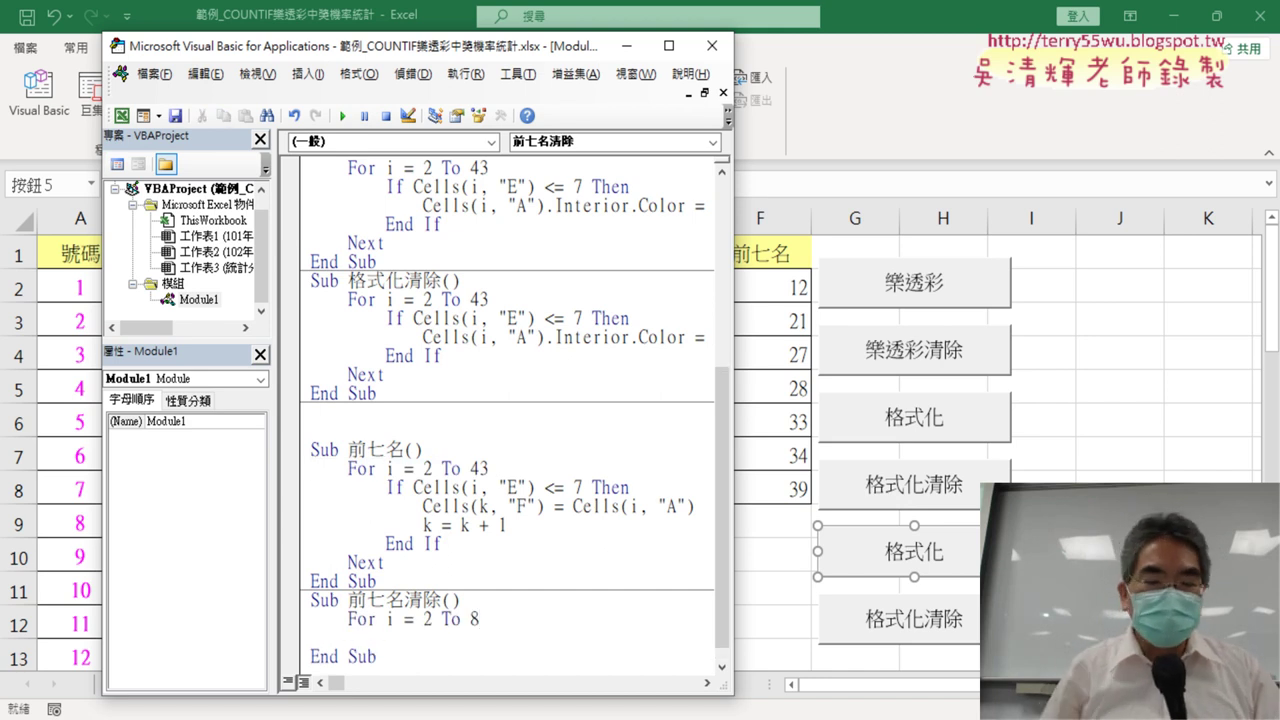
{"action": "type", "text": "n"}
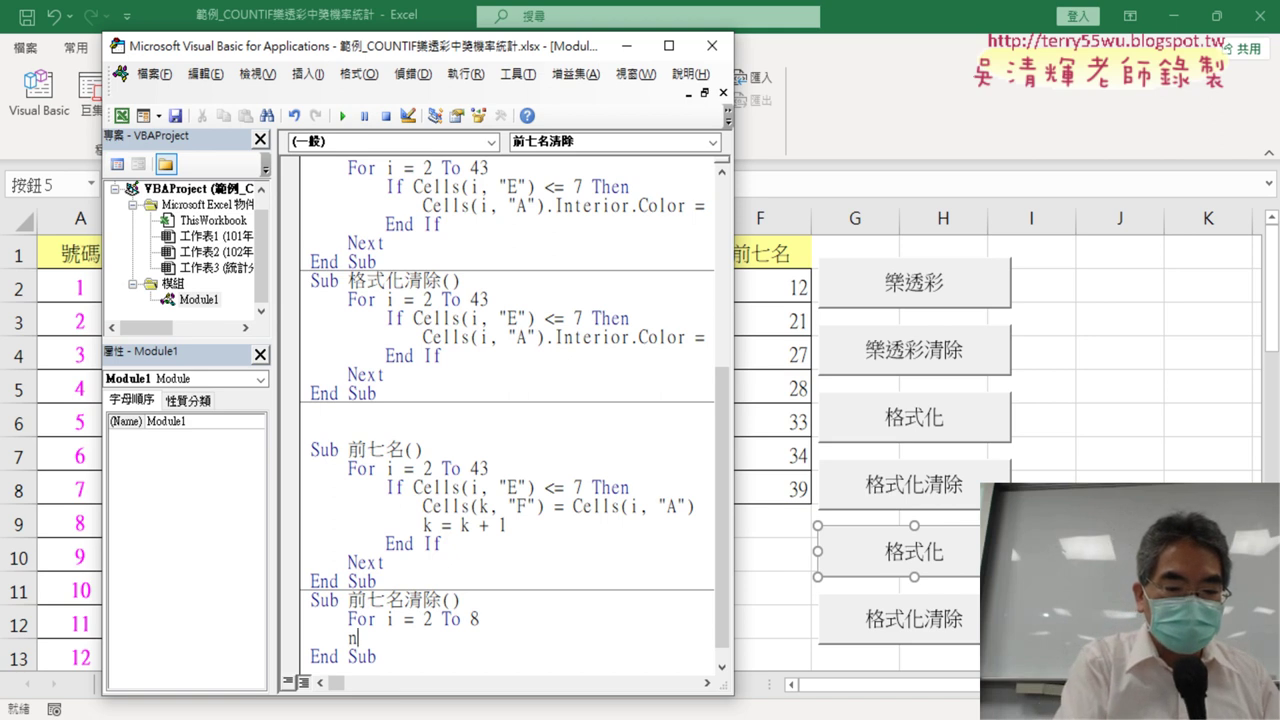
{"action": "type", "text": "ext"}
{"action": "key", "text": "Up"}
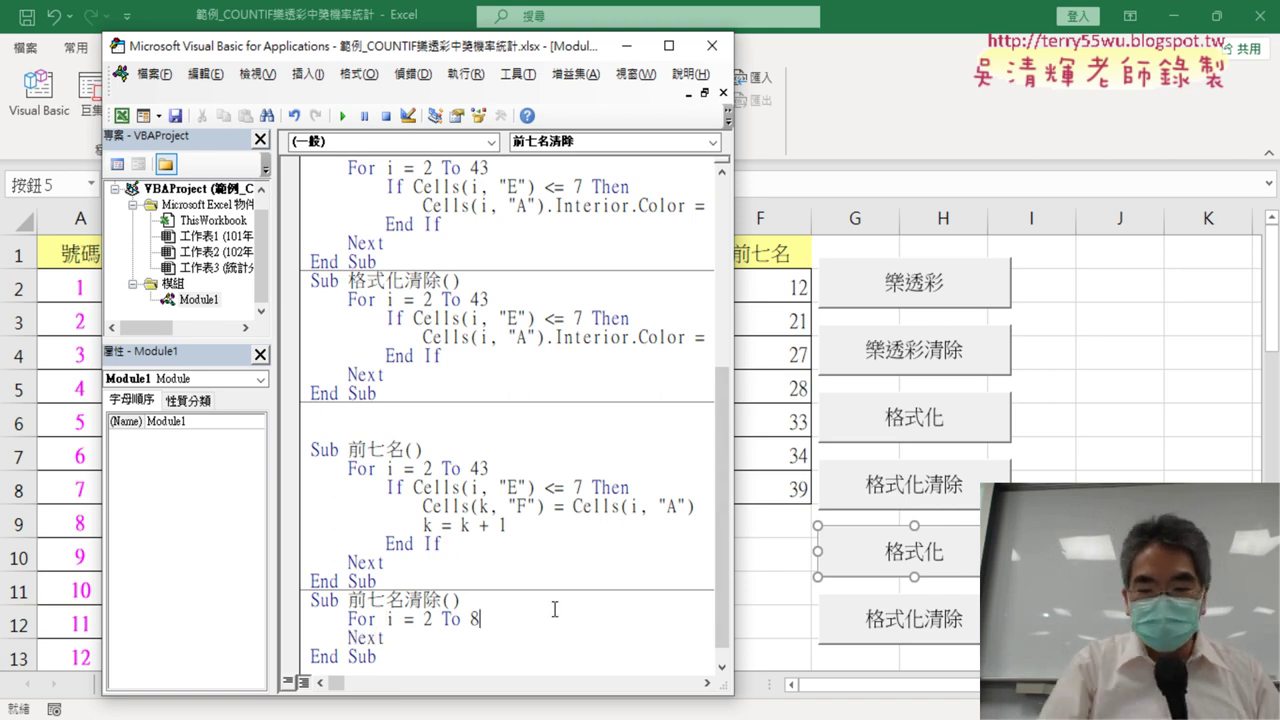
Put Cells(i, "F") = "" inside the loop, reusing the Cells reference from 格式化清除
{"action": "key", "text": "Return"}
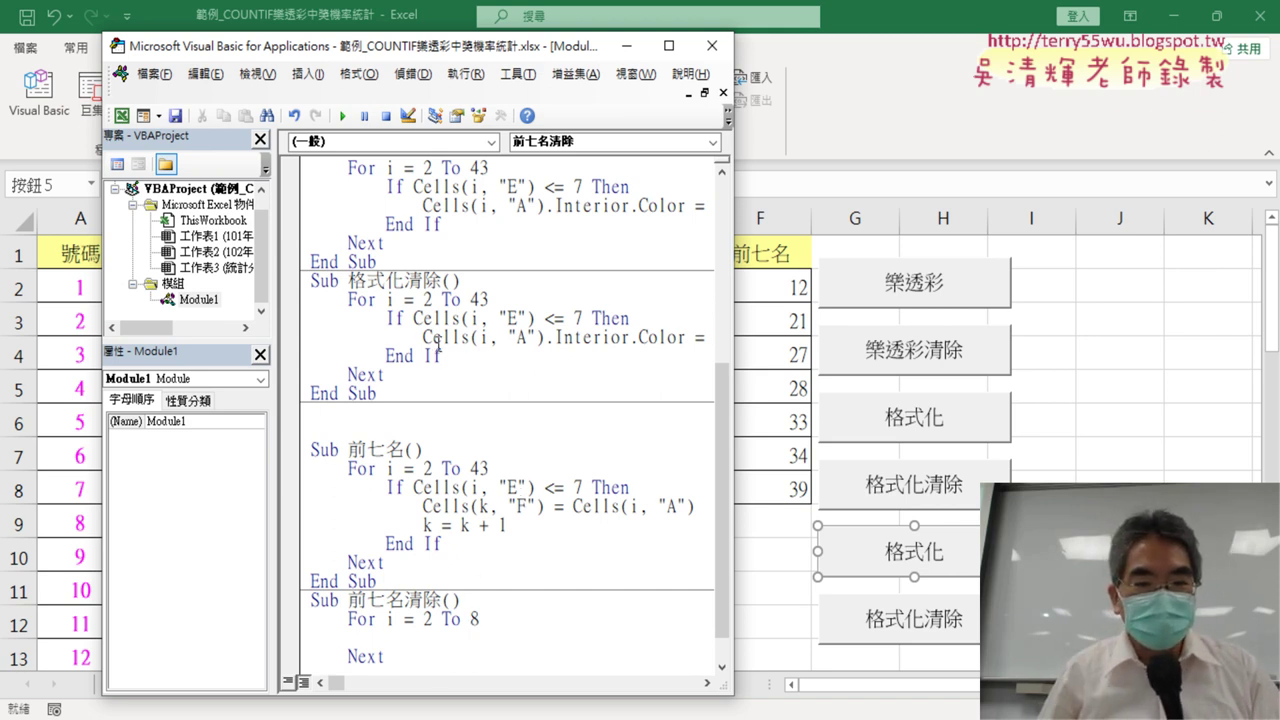
{"action": "left_click_drag", "start_coordinate": [424, 338], "coordinate": [544, 337]}
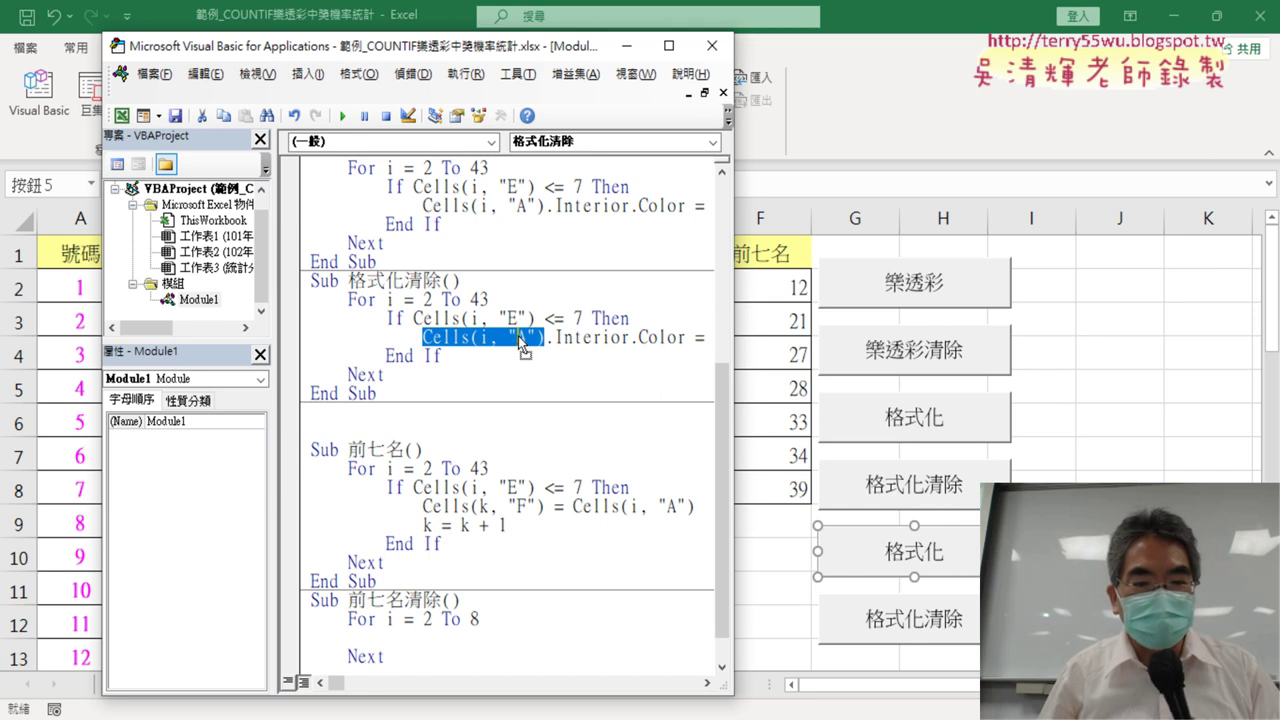
{"action": "key", "text": "ctrl+c"}
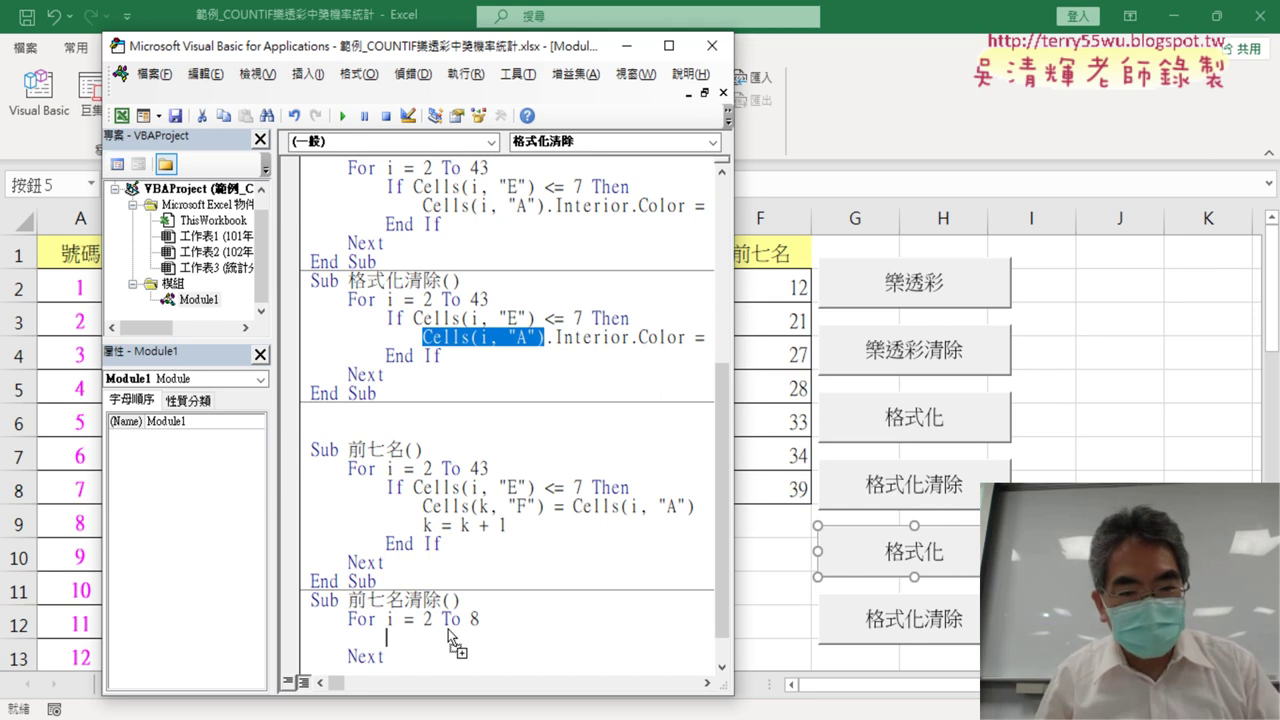
{"action": "left_click", "coordinate": [448, 637]}
{"action": "key", "text": "ctrl+v"}
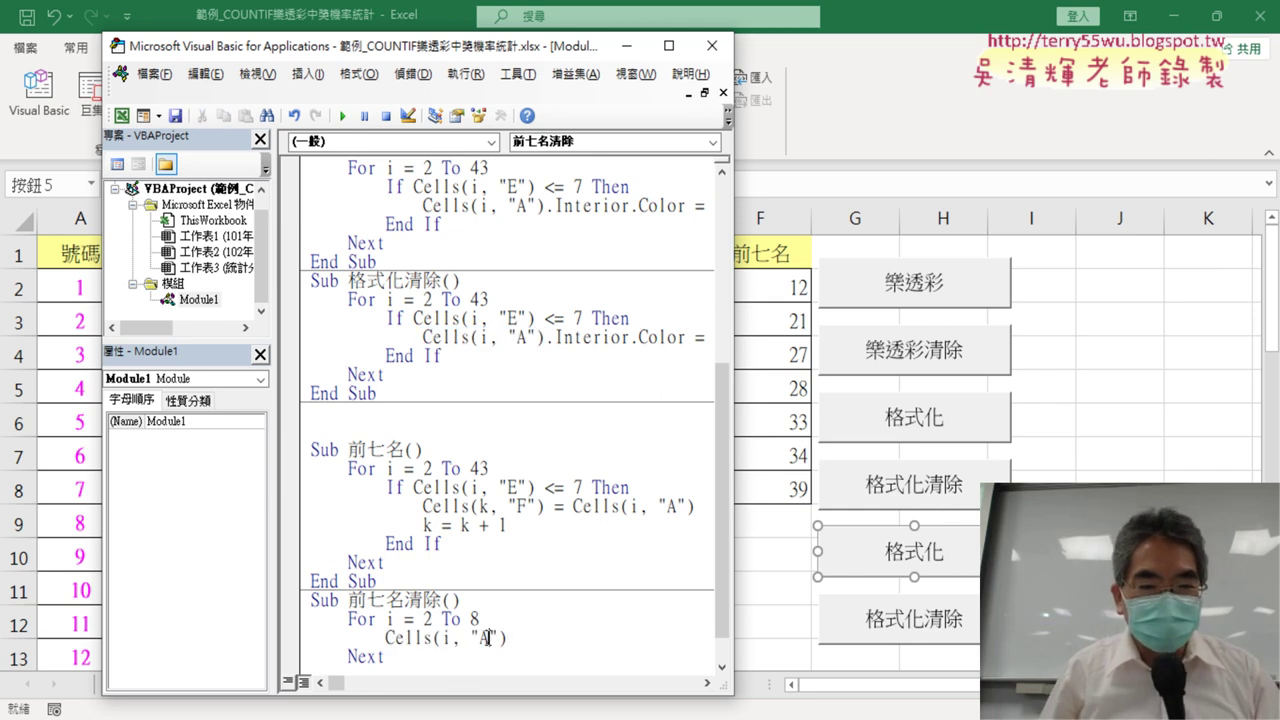
{"action": "double_click", "coordinate": [488, 637]}
{"action": "type", "text": "F\")"}
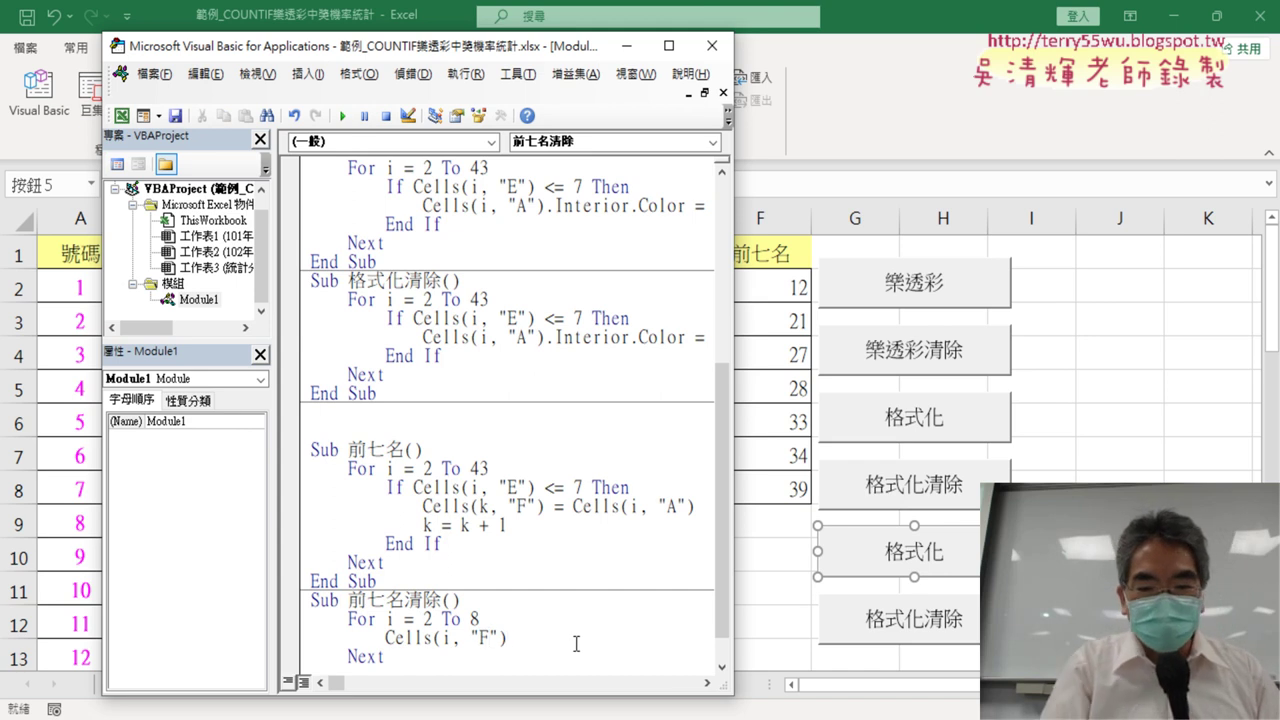
{"action": "type", "text": "="}
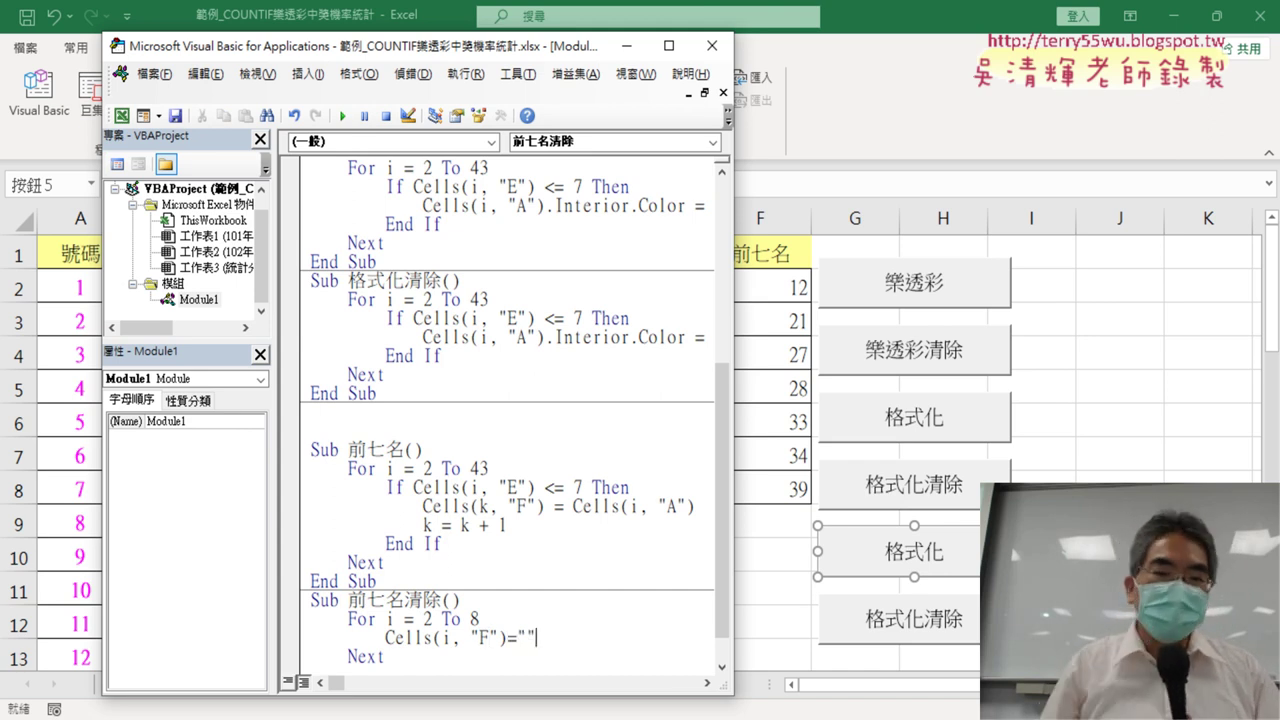
{"action": "type", "text": "\""}
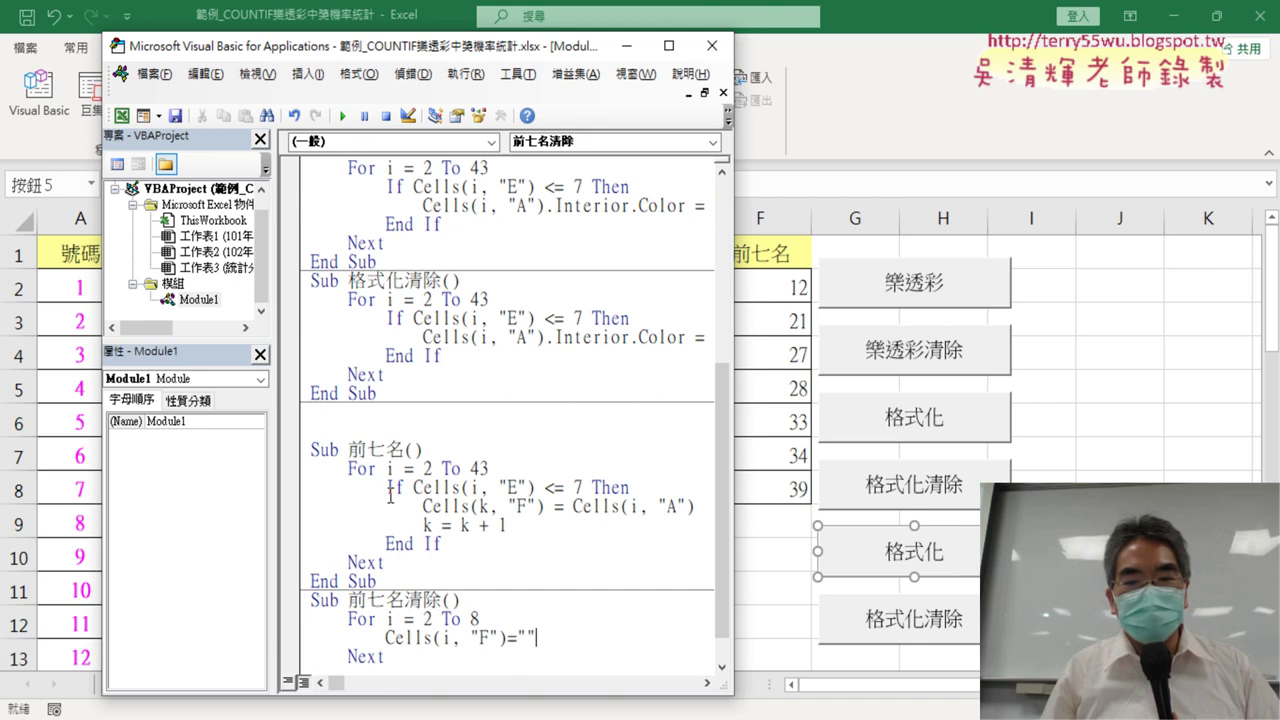
Assign the 前七名 macro to the copied 格式化 button and relabel it 前七名
{"action": "left_click", "coordinate": [1031, 557]}
{"action": "right_click", "coordinate": [975, 555]}
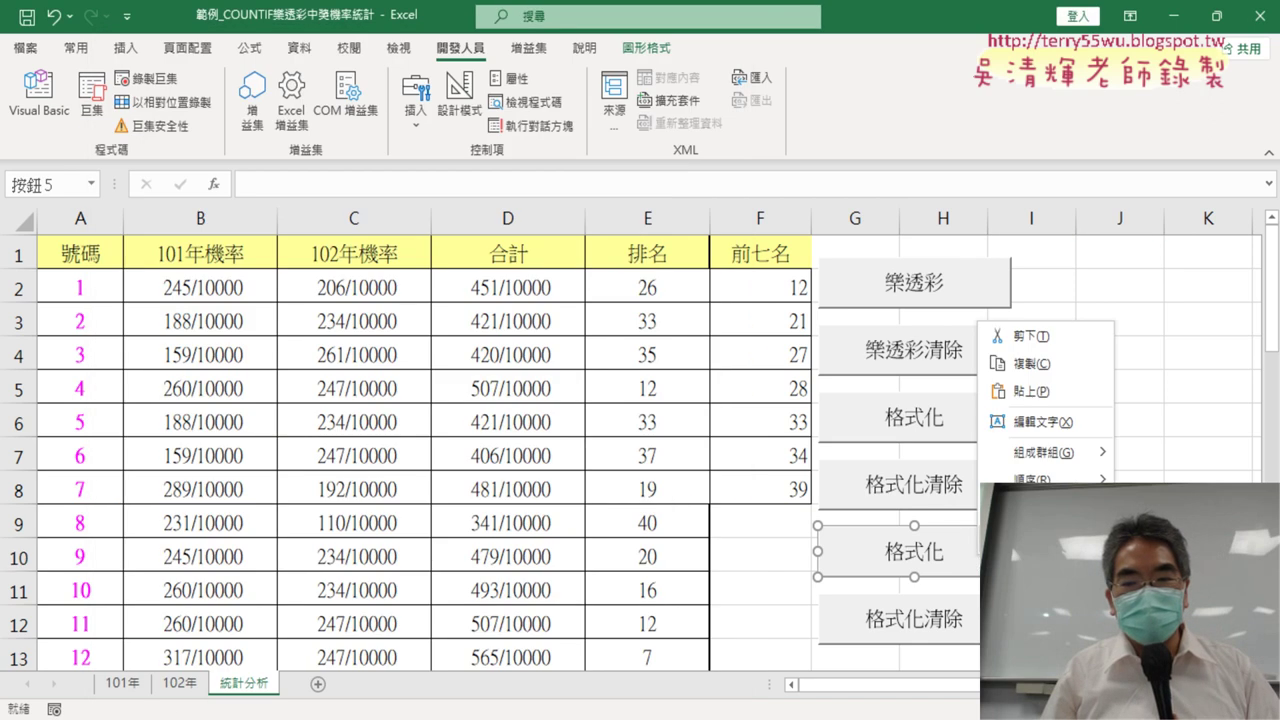
{"action": "left_click", "coordinate": [1070, 690]}
{"action": "left_click", "coordinate": [862, 382]}
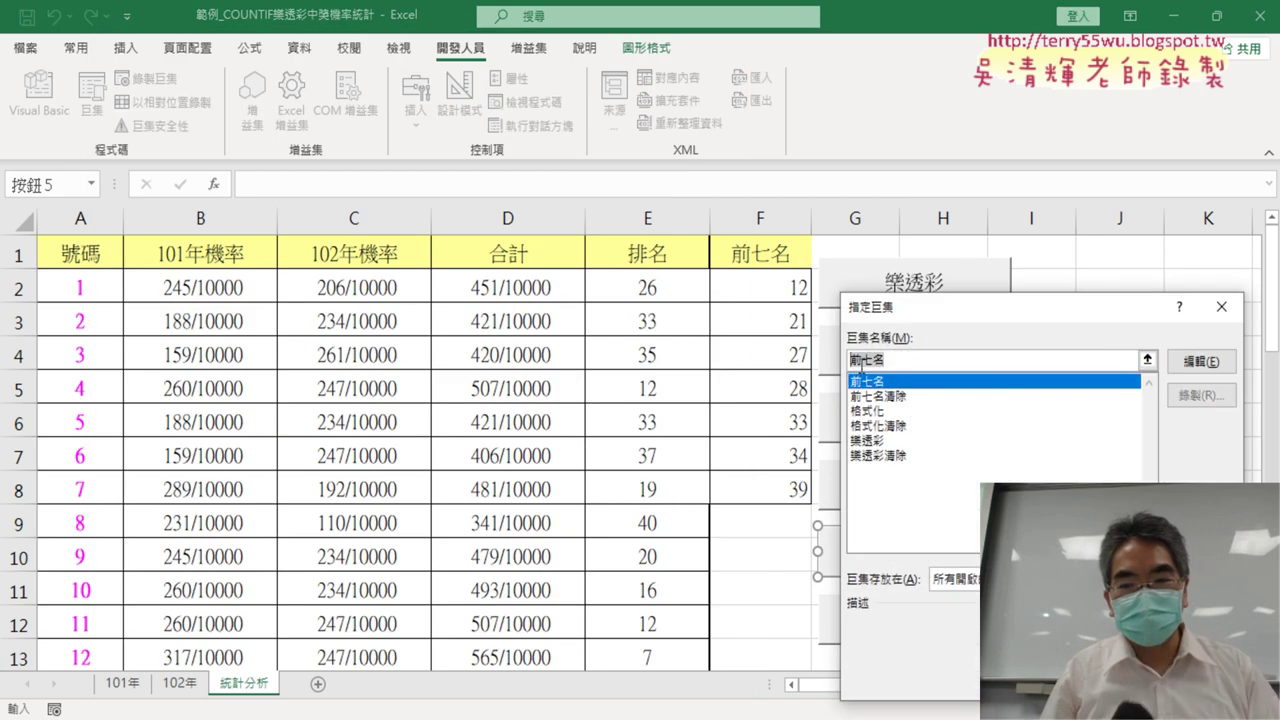
{"action": "right_click", "coordinate": [876, 363]}
{"action": "left_click", "coordinate": [918, 397]}
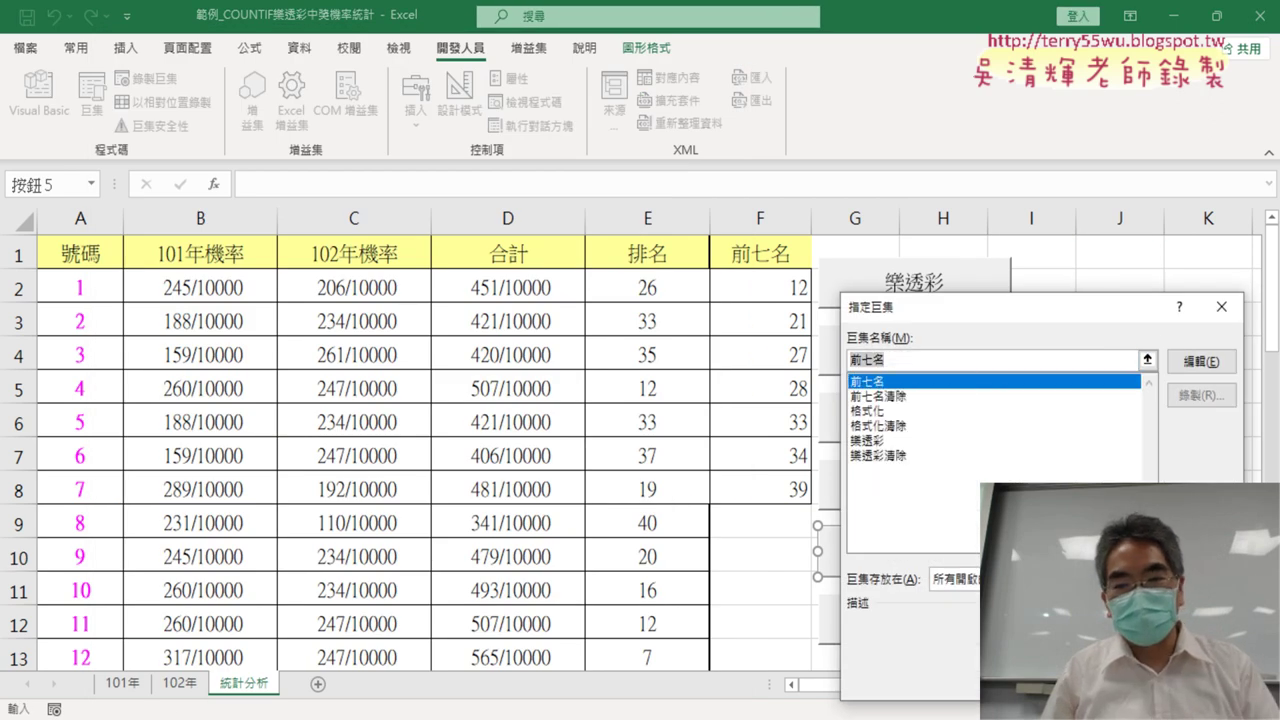
{"action": "key", "text": "Escape"}
{"action": "left_click", "coordinate": [896, 556]}
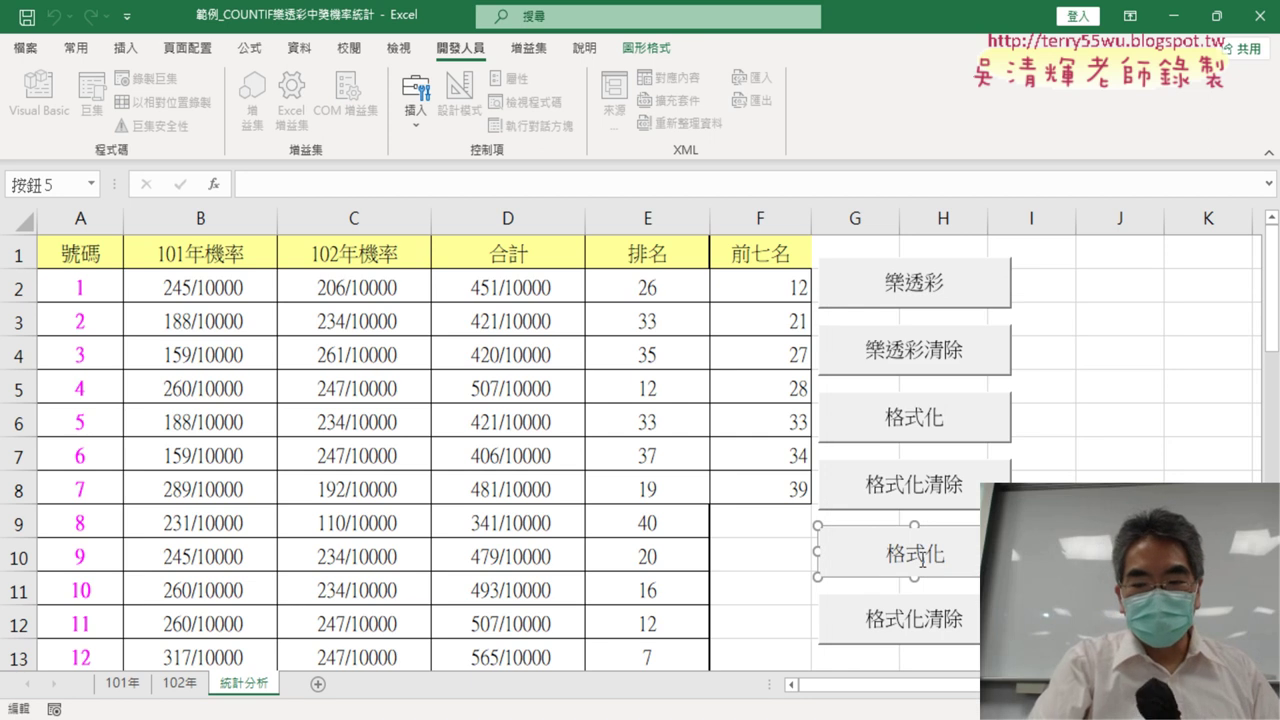
{"action": "key", "text": "BackSpace"}
{"action": "key", "text": "BackSpace"}
{"action": "key", "text": "BackSpace"}
{"action": "key", "text": "ctrl+v"}
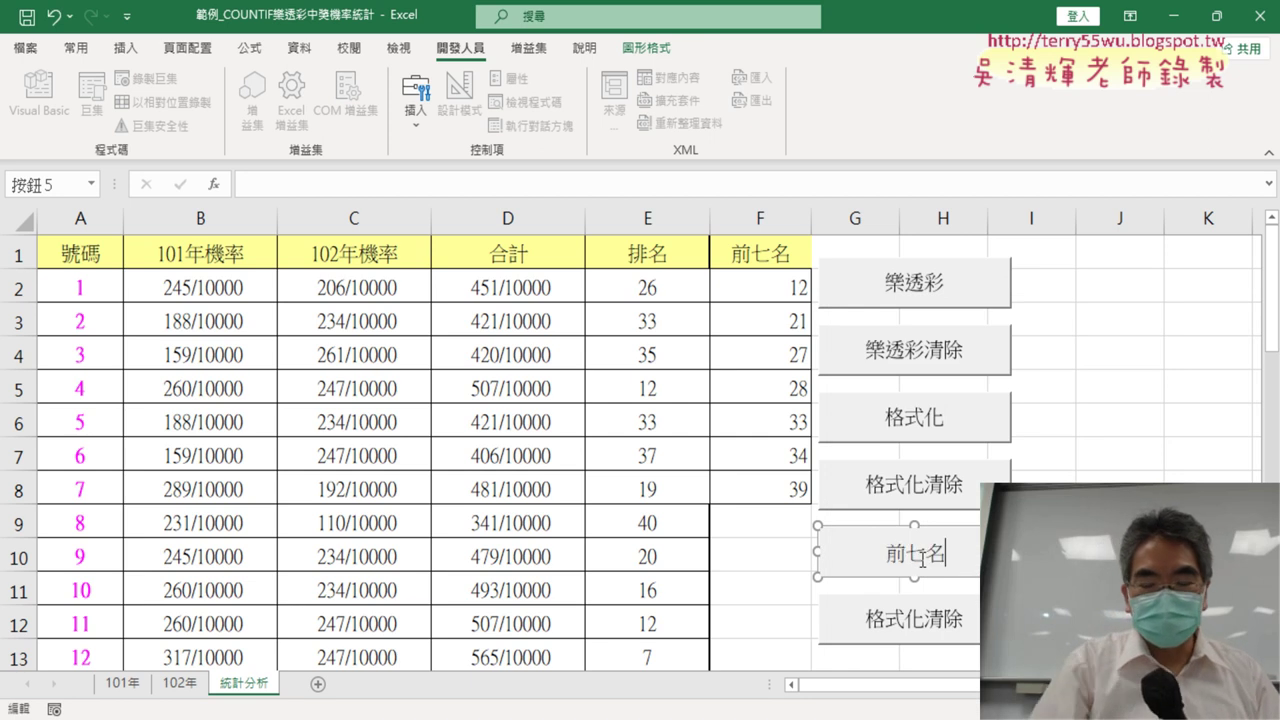
Assign the 前七名清除 macro to the copied 格式化清除 button and relabel it 前七名清除
{"action": "right_click", "coordinate": [970, 614]}
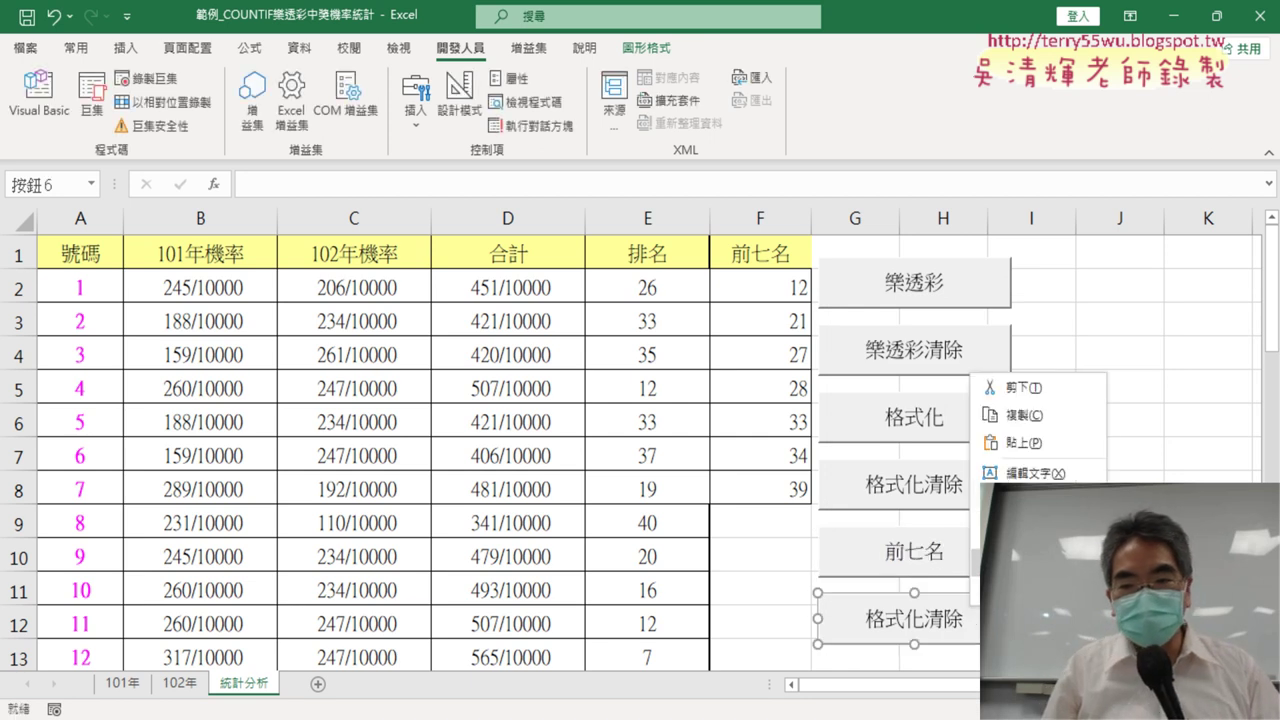
{"action": "left_click", "coordinate": [1025, 394]}
{"action": "left_click", "coordinate": [860, 408]}
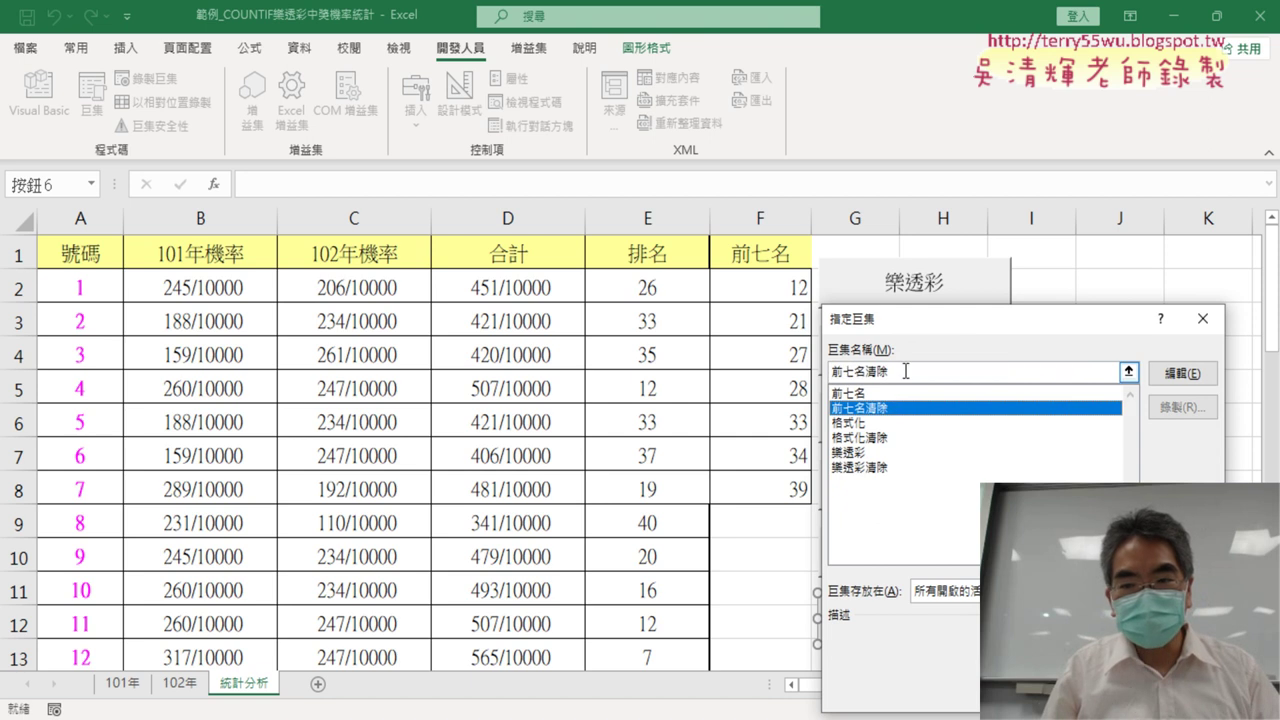
{"action": "double_click", "coordinate": [866, 372]}
{"action": "right_click", "coordinate": [866, 374]}
{"action": "left_click", "coordinate": [910, 407]}
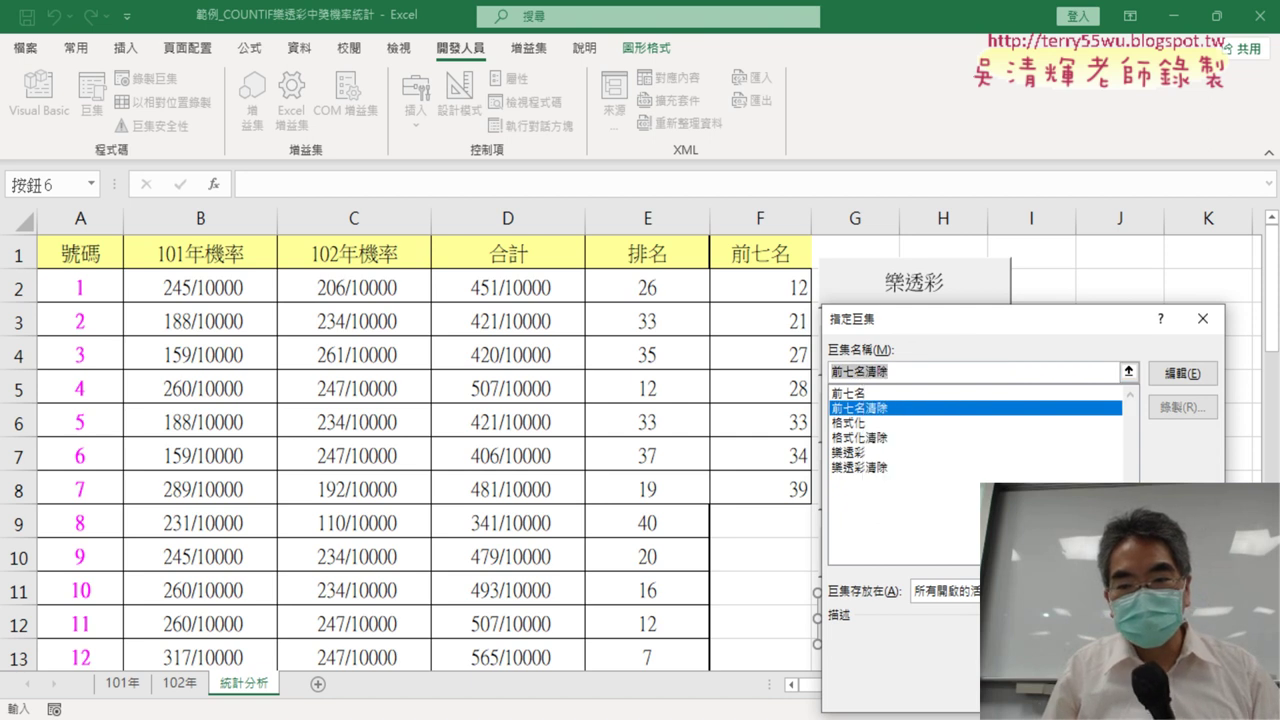
{"action": "key", "text": "Return"}
{"action": "left_click", "coordinate": [875, 631]}
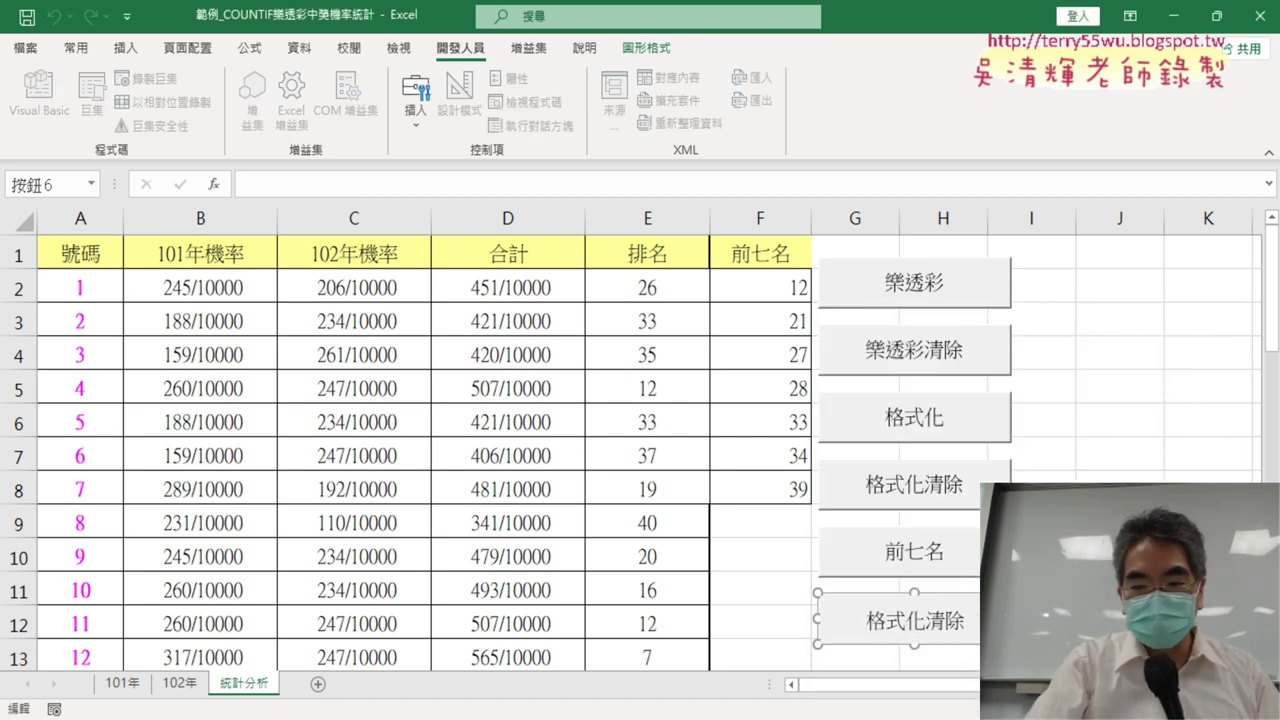
{"action": "key", "text": "Delete"}
{"action": "key", "text": "Delete"}
{"action": "key", "text": "Delete"}
{"action": "key", "text": "Delete"}
{"action": "key", "text": "Delete"}
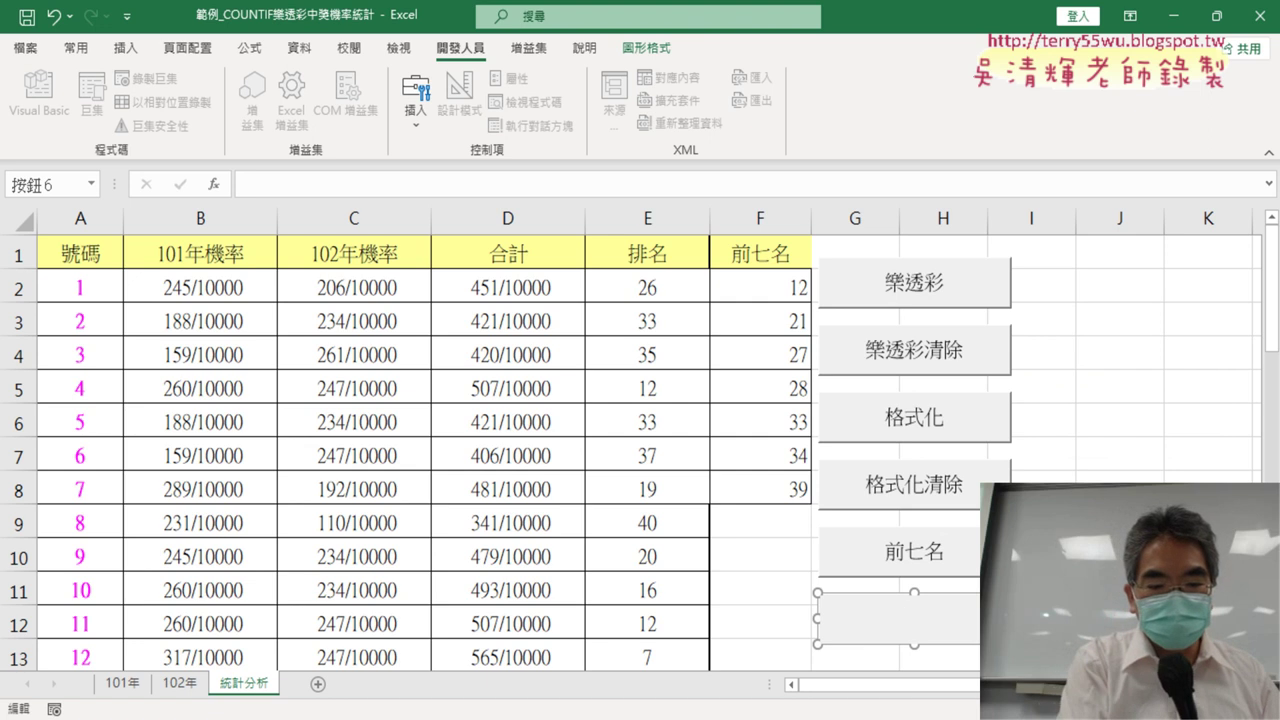
{"action": "type", "text": "前七名清除"}
{"action": "left_click", "coordinate": [1134, 451]}
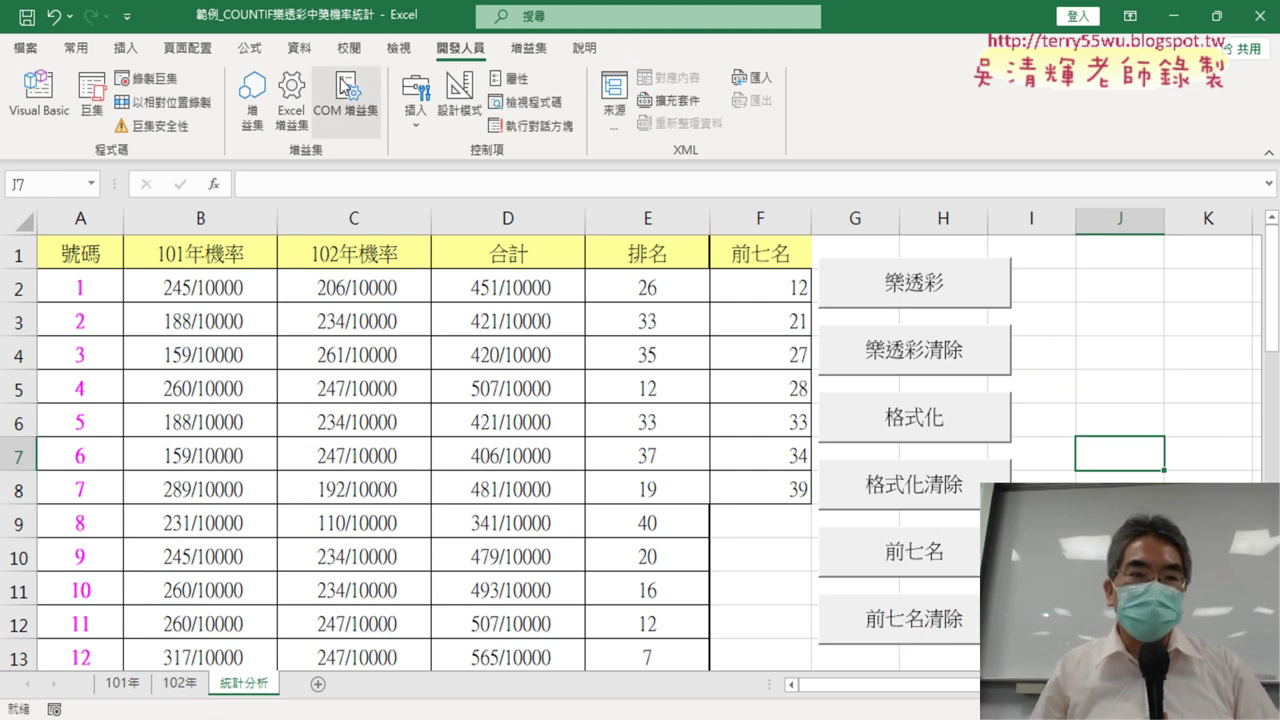
Save the workbook under its current name as an Excel Macro-Enabled Workbook (.xlsm)
{"action": "left_click", "coordinate": [40, 50]}
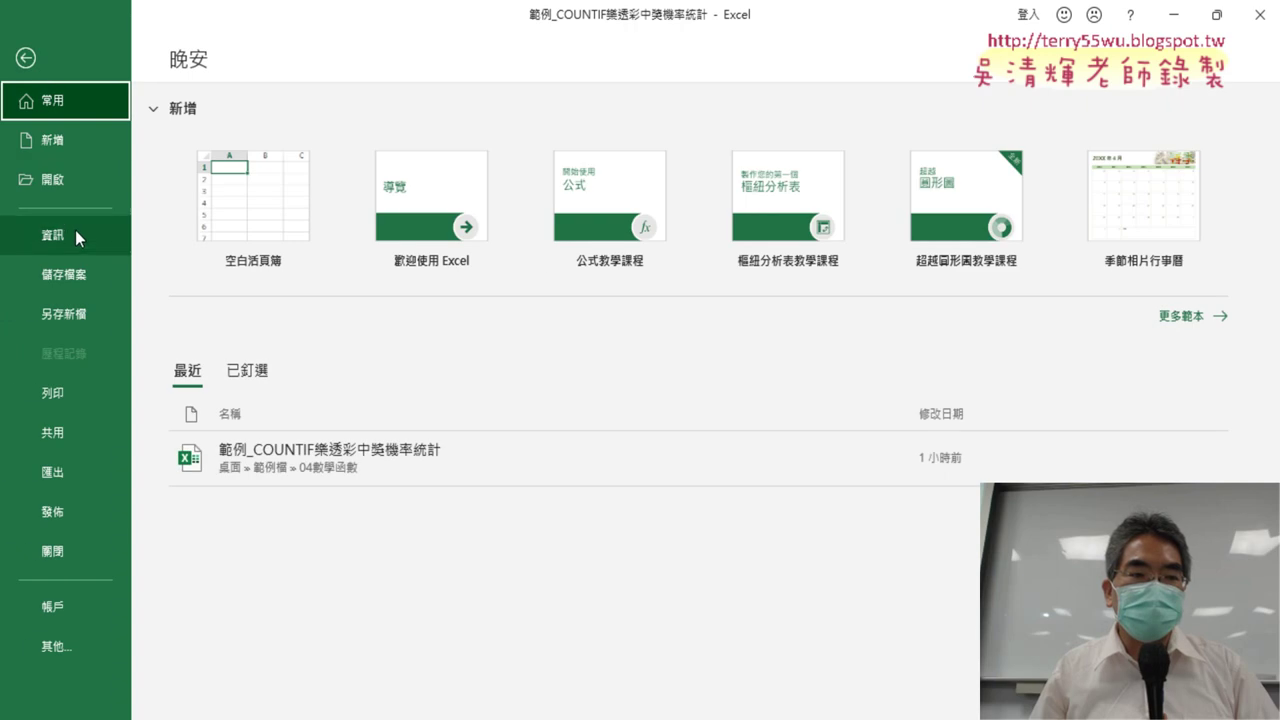
{"action": "left_click", "coordinate": [104, 321]}
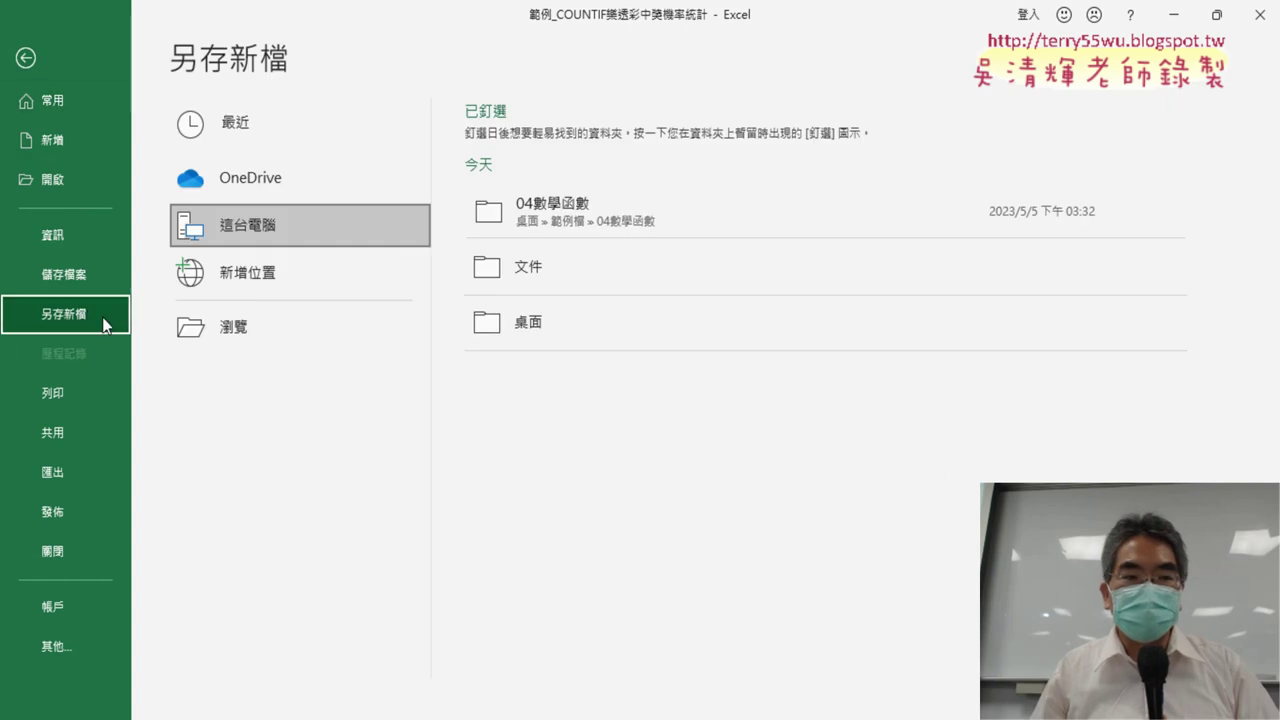
{"action": "left_click", "coordinate": [332, 343]}
{"action": "left_click", "coordinate": [190, 364]}
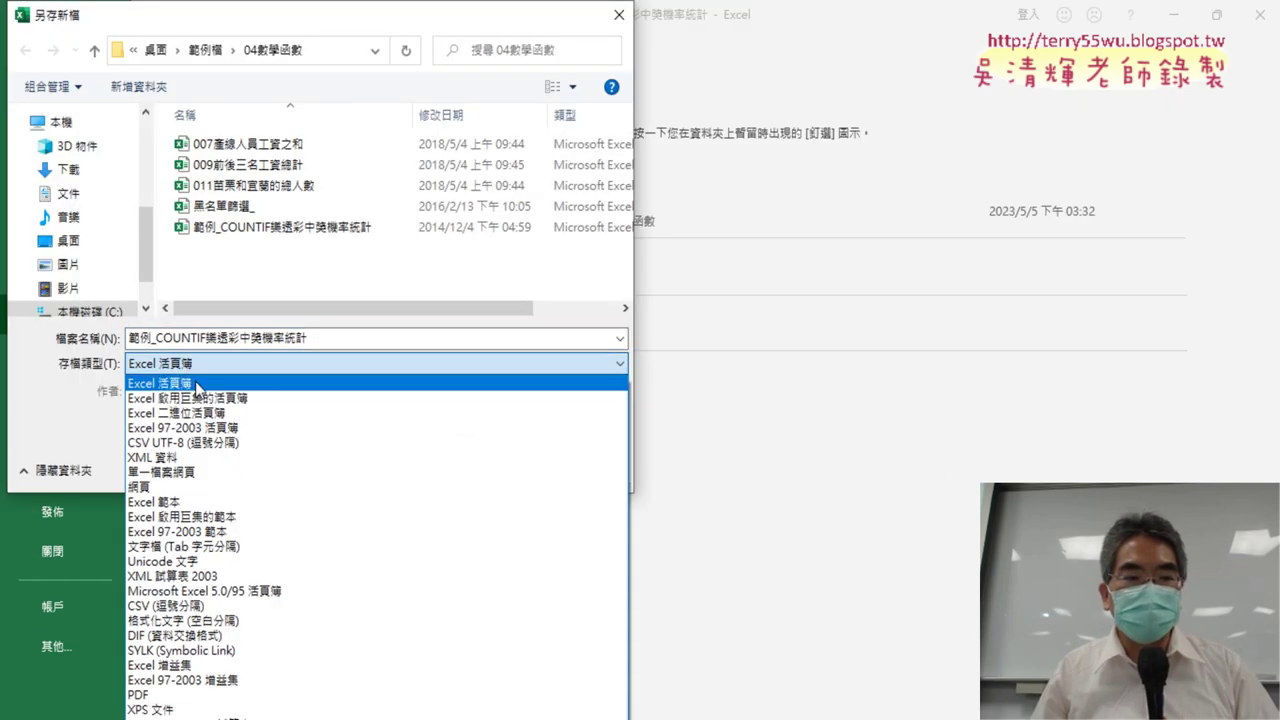
{"action": "left_click", "coordinate": [205, 397]}
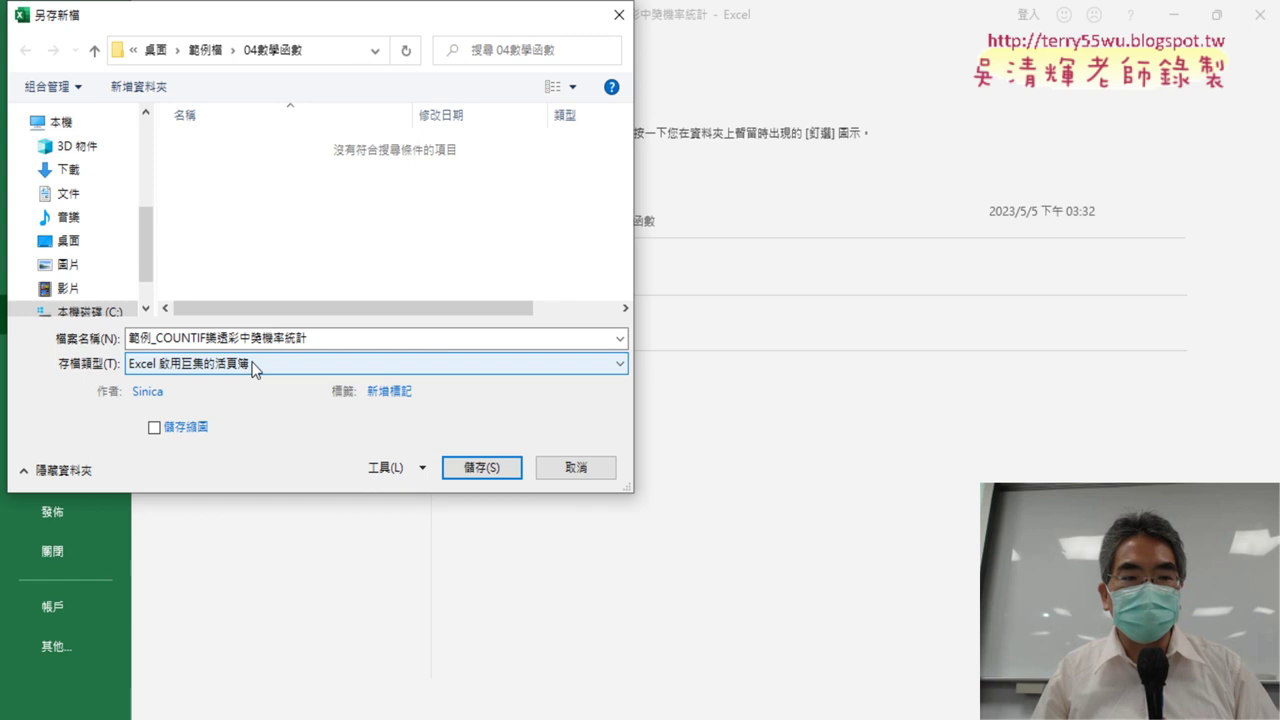
{"action": "left_click", "coordinate": [482, 467]}
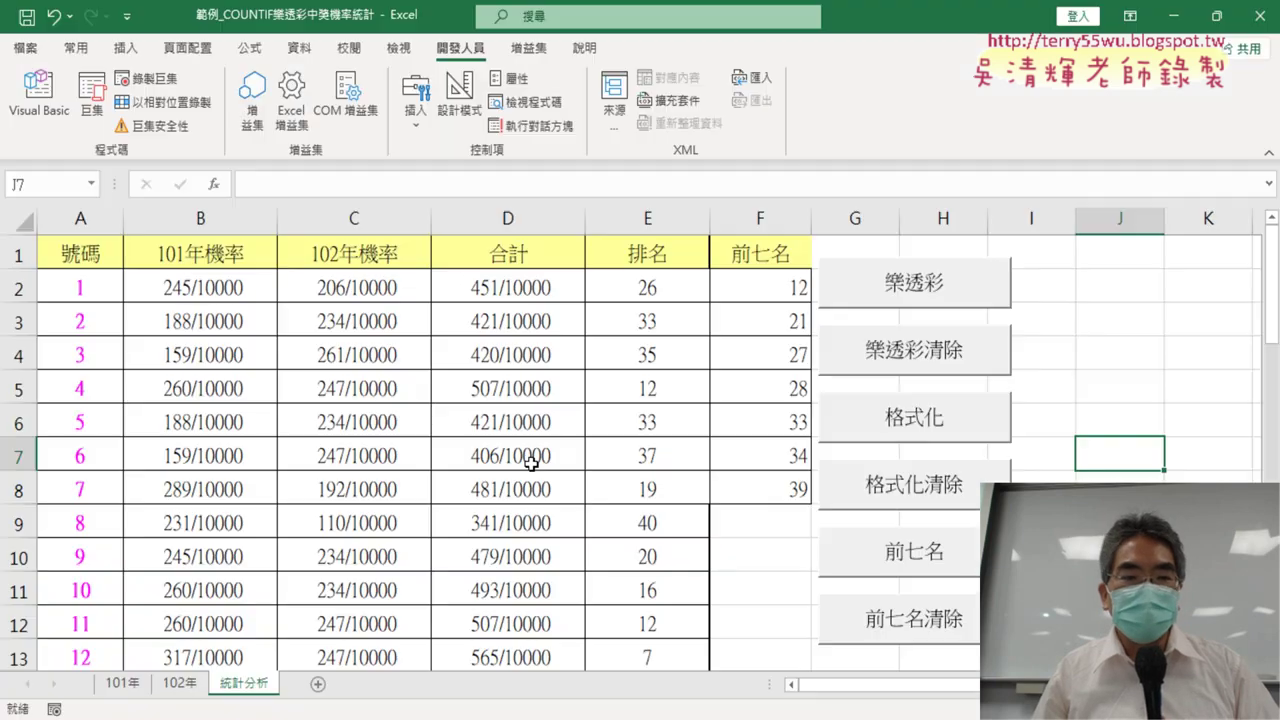
Clear F2:F8 and run 前七名, then debug the resulting error 1004
{"action": "left_click", "coordinate": [936, 628]}
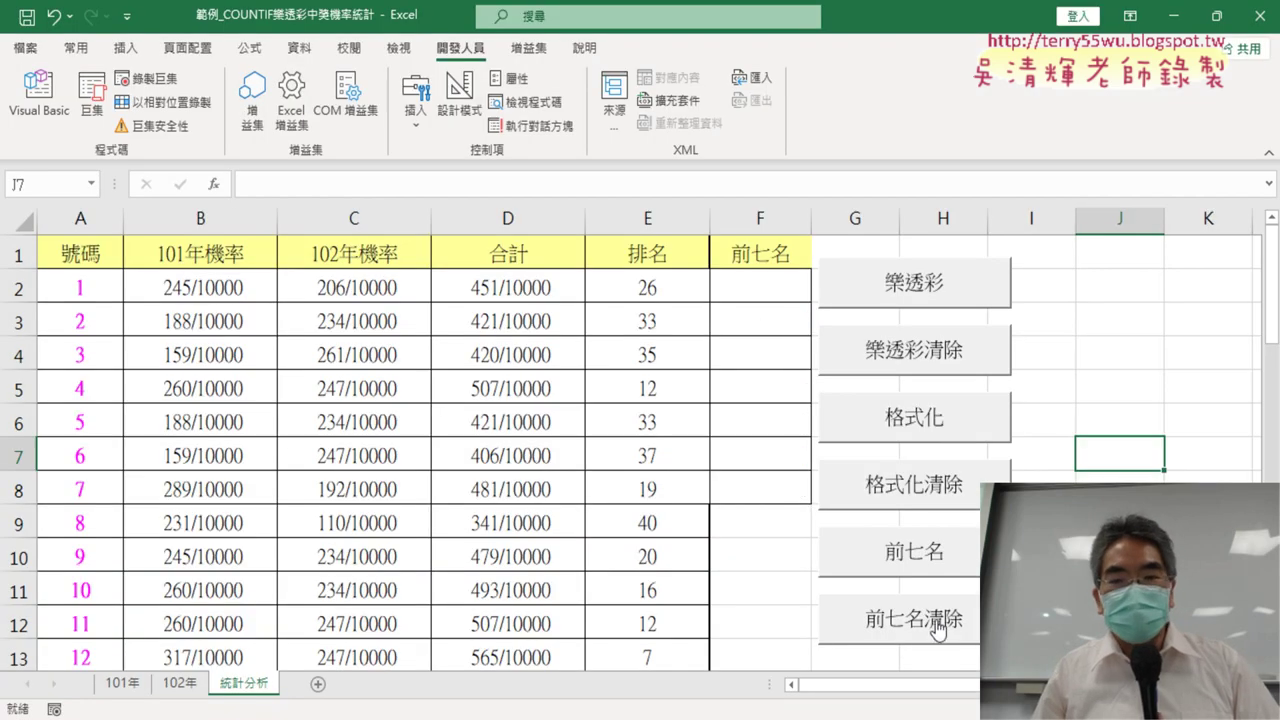
{"action": "left_click", "coordinate": [941, 572]}
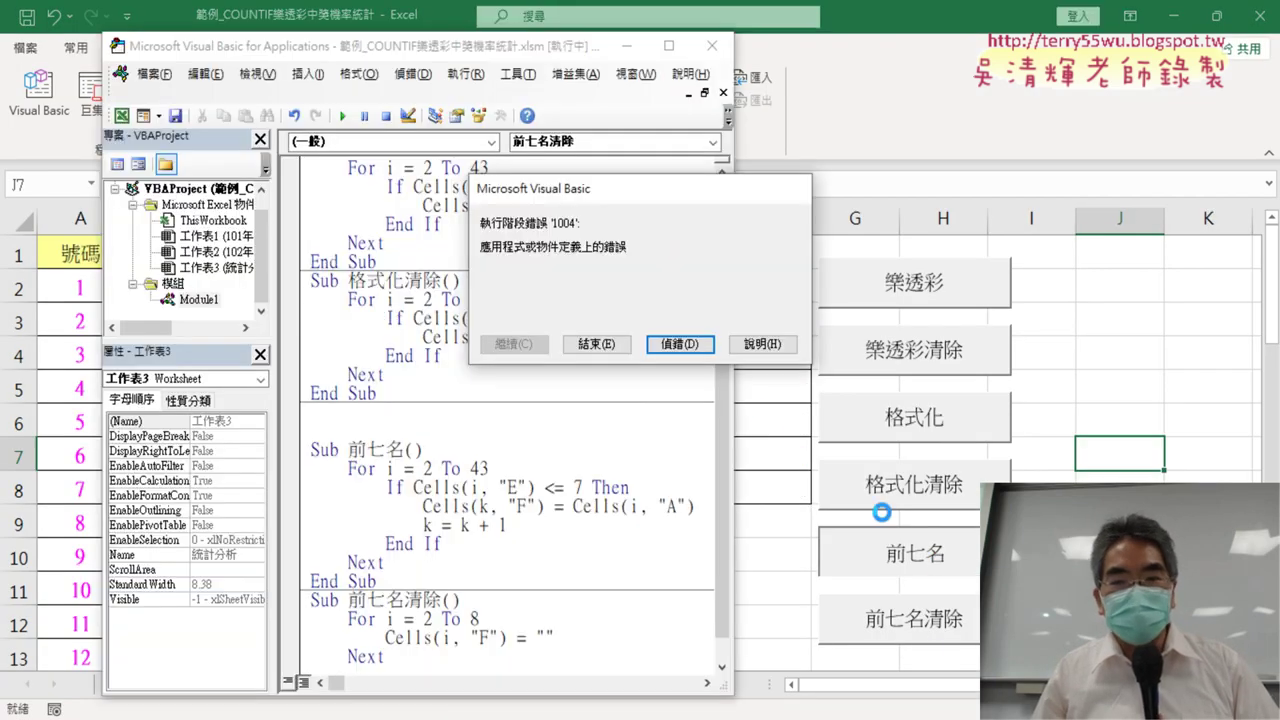
{"action": "left_click", "coordinate": [679, 340]}
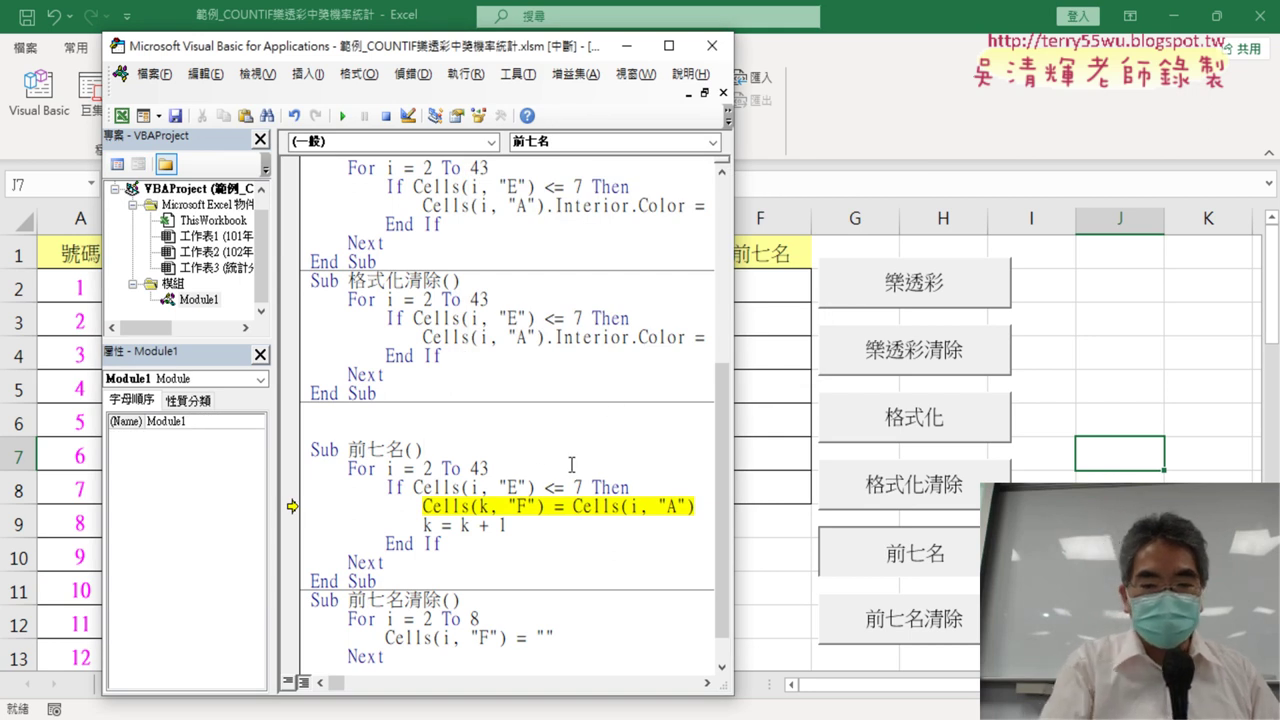
Add k = 2 at the start of Sub 前七名(), reset, and rerun it to fill F2:F8
{"action": "left_click", "coordinate": [348, 468]}
{"action": "key", "text": "Return"}
{"action": "key", "text": "Up"}
{"action": "type", "text": "k"}
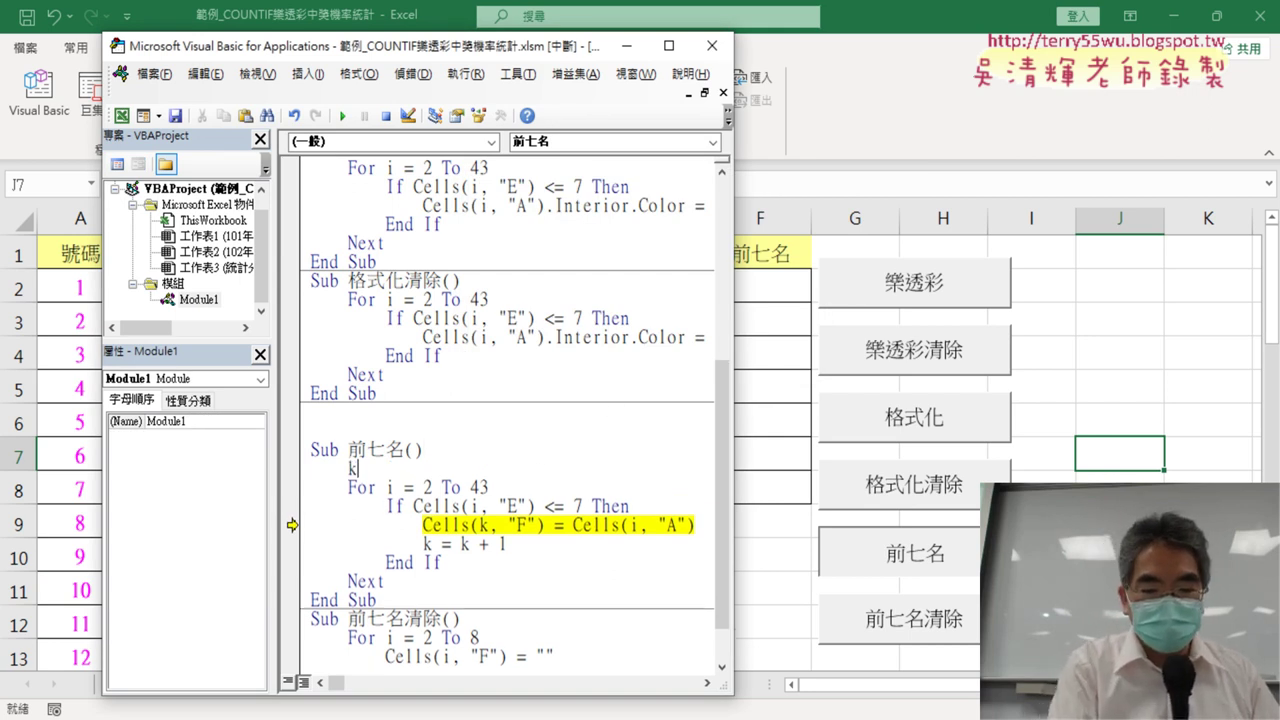
{"action": "type", "text": "=2"}
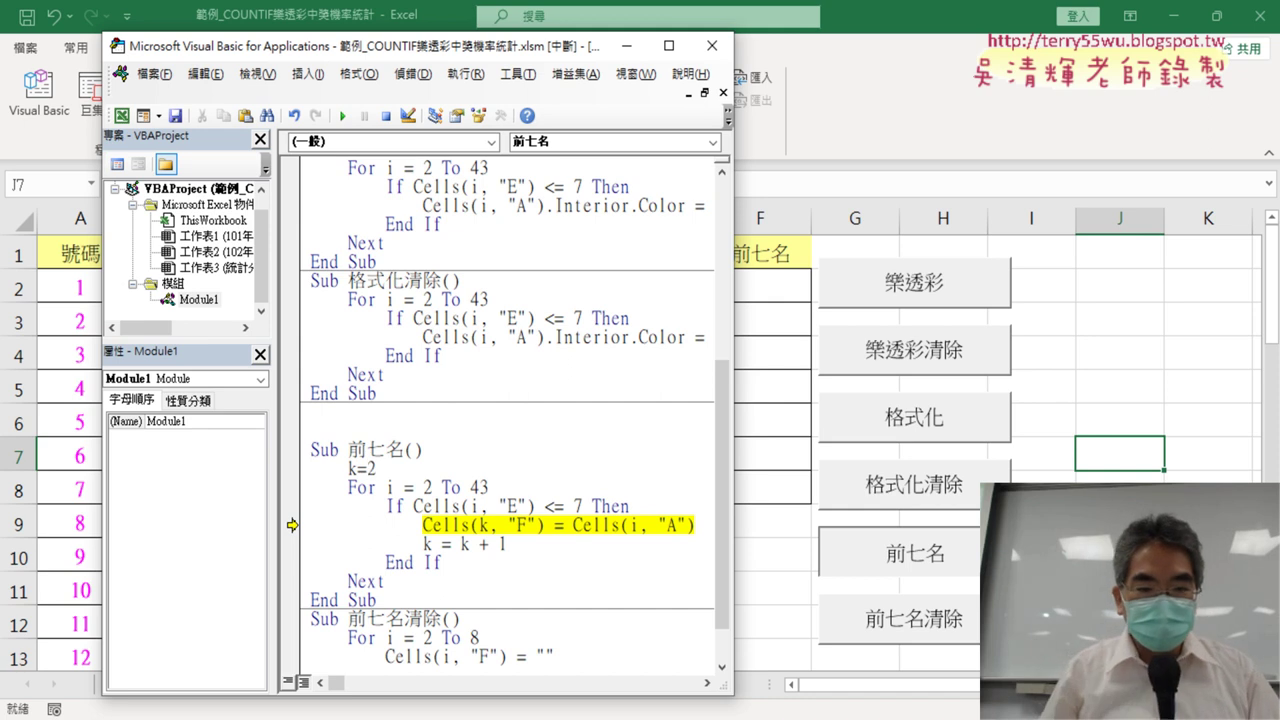
{"action": "left_click", "coordinate": [385, 115]}
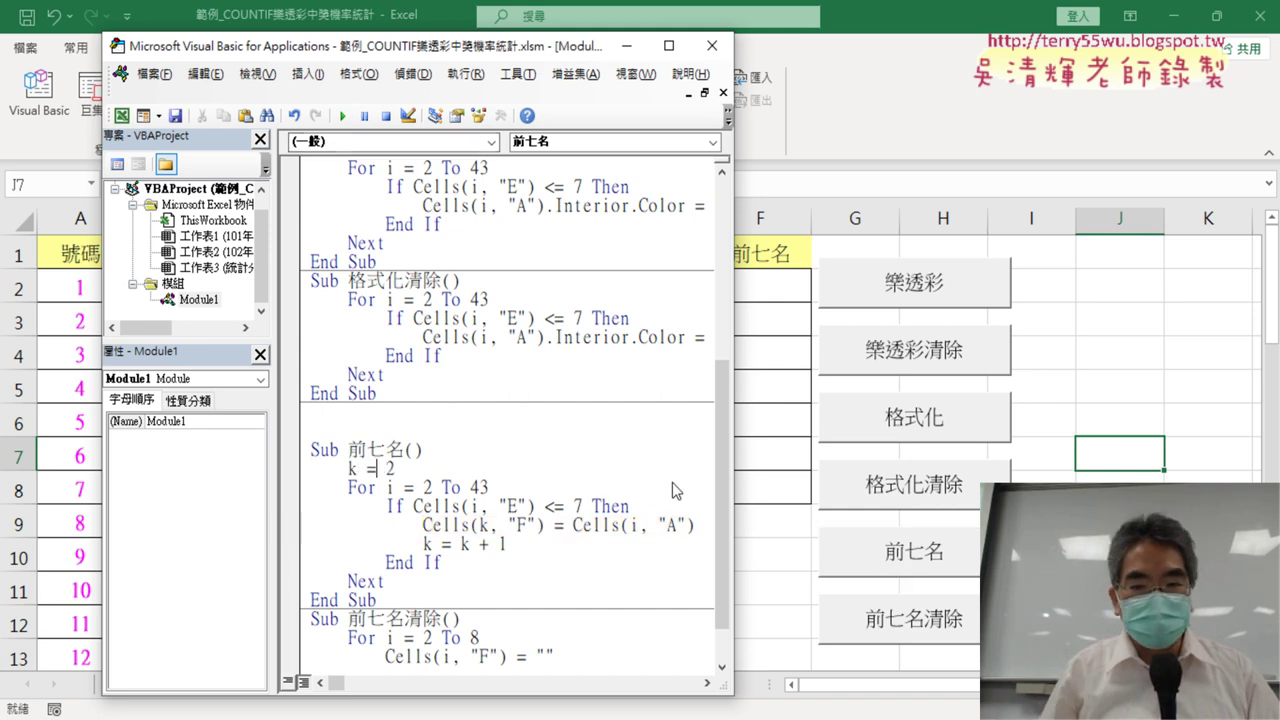
{"action": "left_click", "coordinate": [1190, 530]}
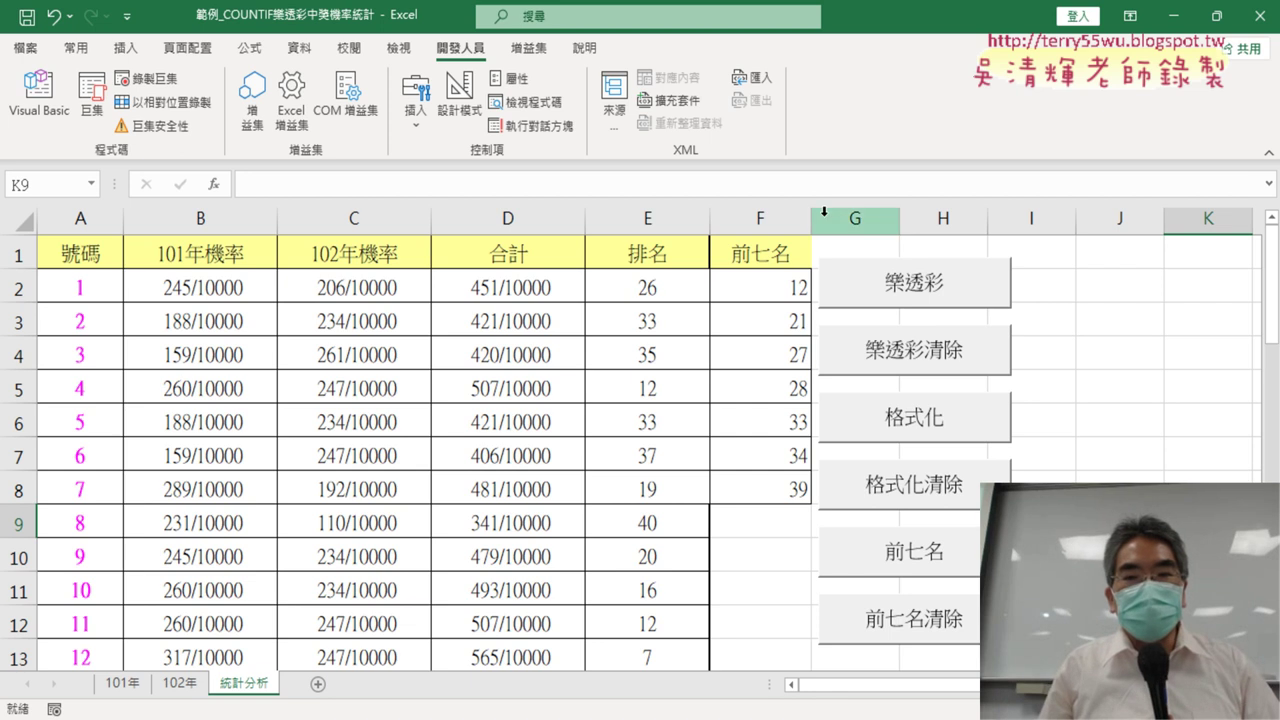
AutoFit column F and check F2:F8 (12, 21, 27, 28, 33, 34, 39) against the E13 ranking formula
{"action": "double_click", "coordinate": [811, 217]}
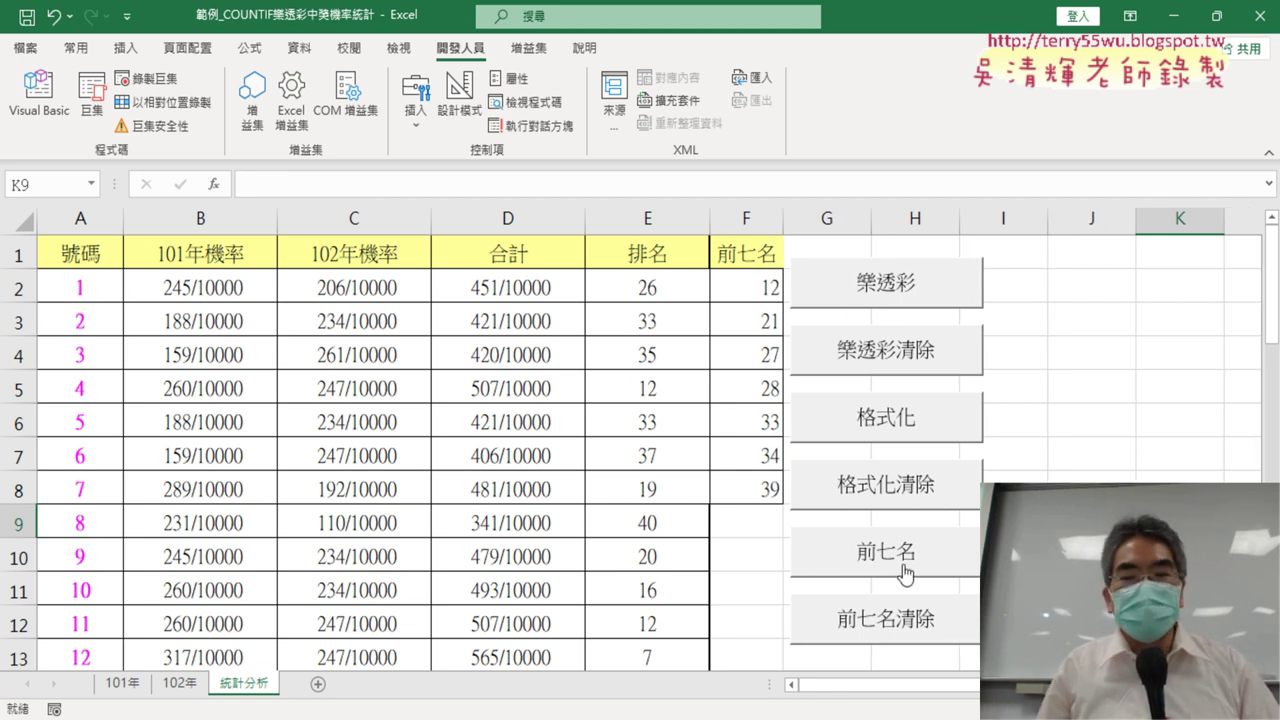
{"action": "left_click_drag", "start_coordinate": [765, 288], "coordinate": [766, 489]}
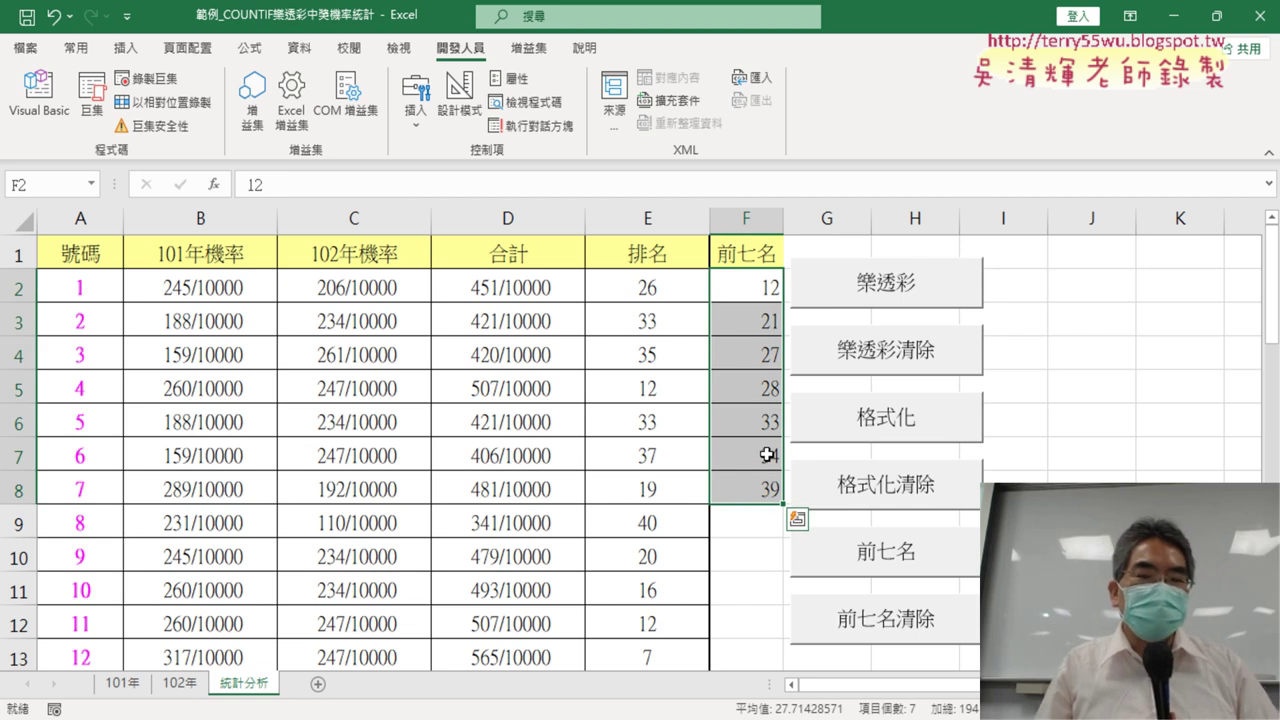
{"action": "left_click", "coordinate": [749, 289]}
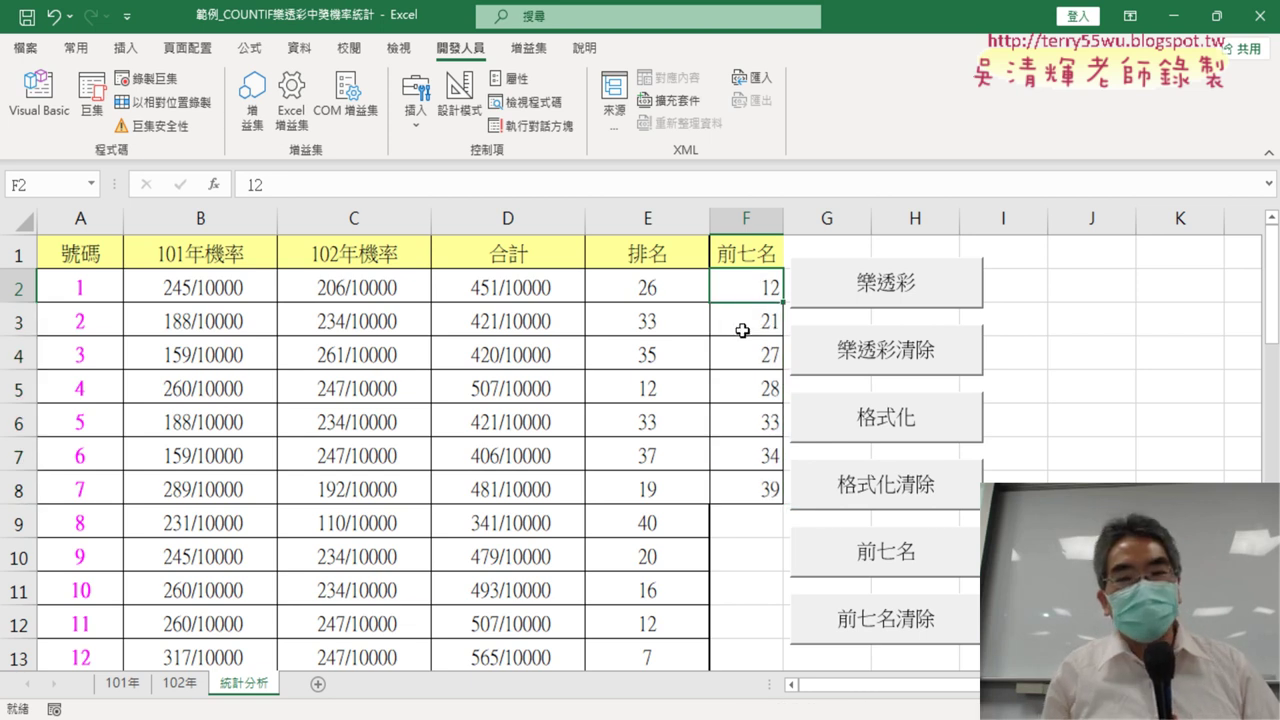
{"action": "left_click", "coordinate": [741, 329]}
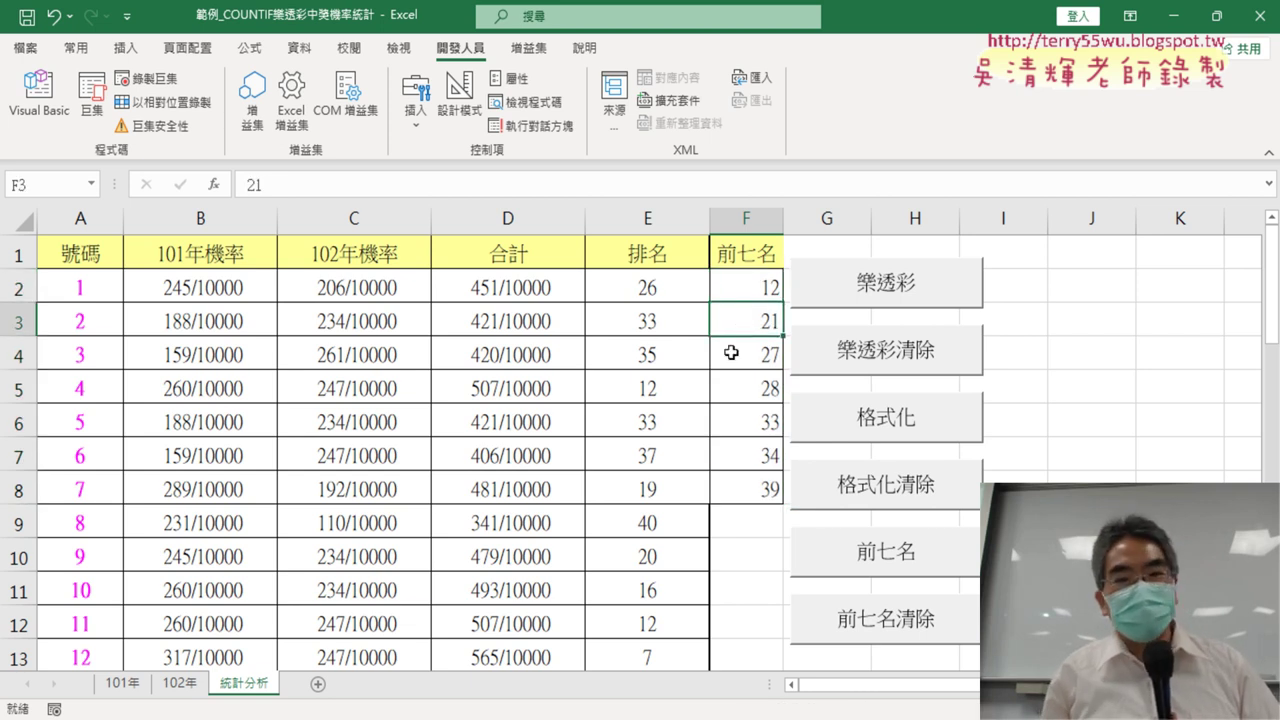
{"action": "left_click", "coordinate": [776, 356]}
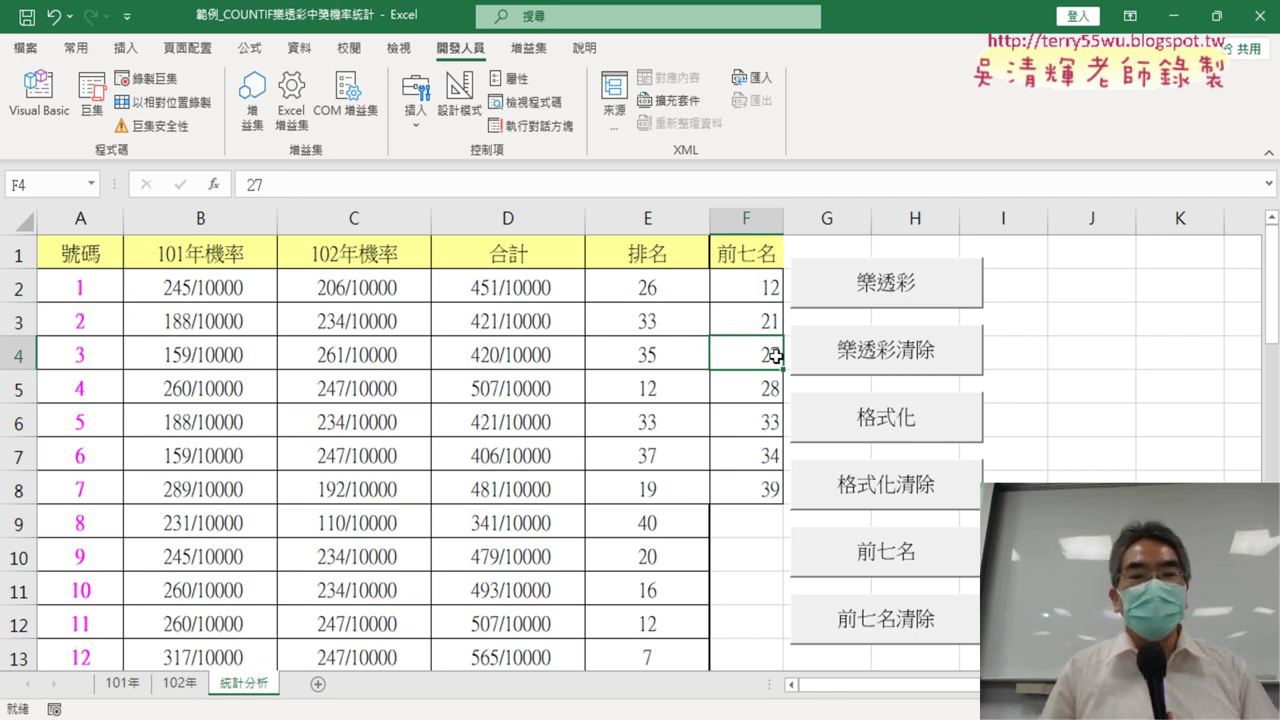
{"action": "left_click", "coordinate": [758, 287]}
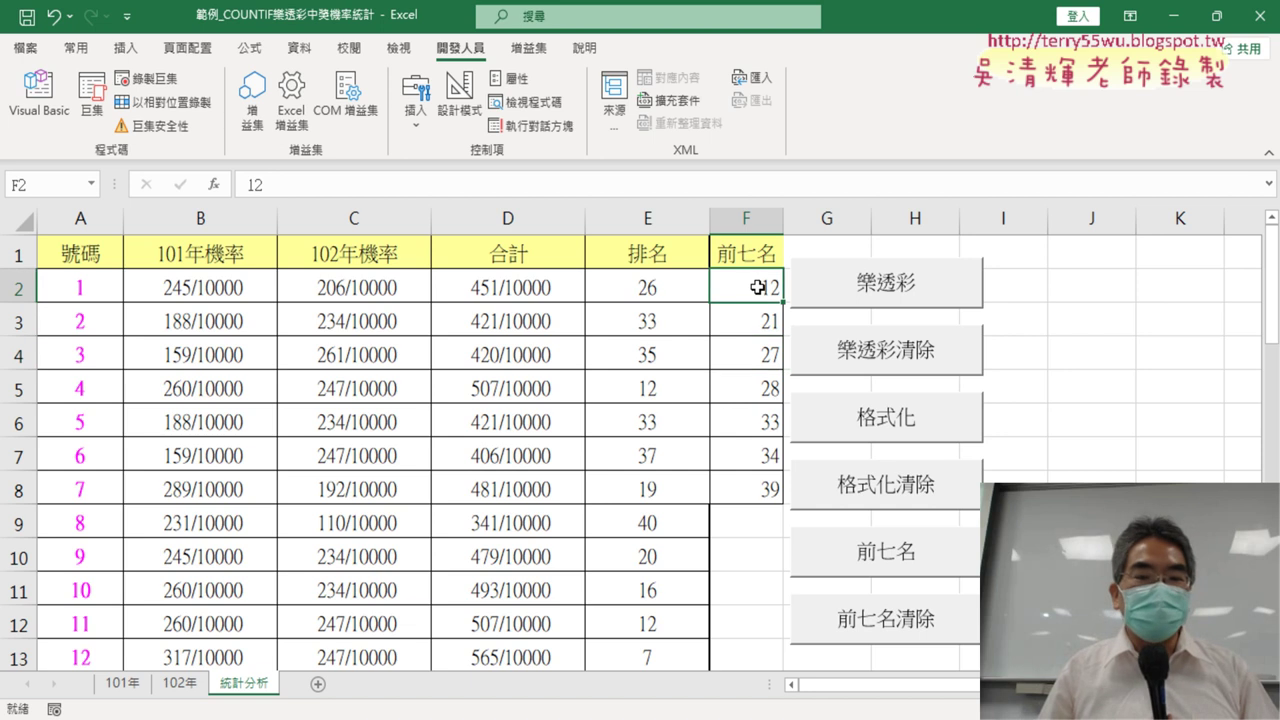
{"action": "left_click", "coordinate": [659, 664]}
{"action": "left_click", "coordinate": [771, 291]}
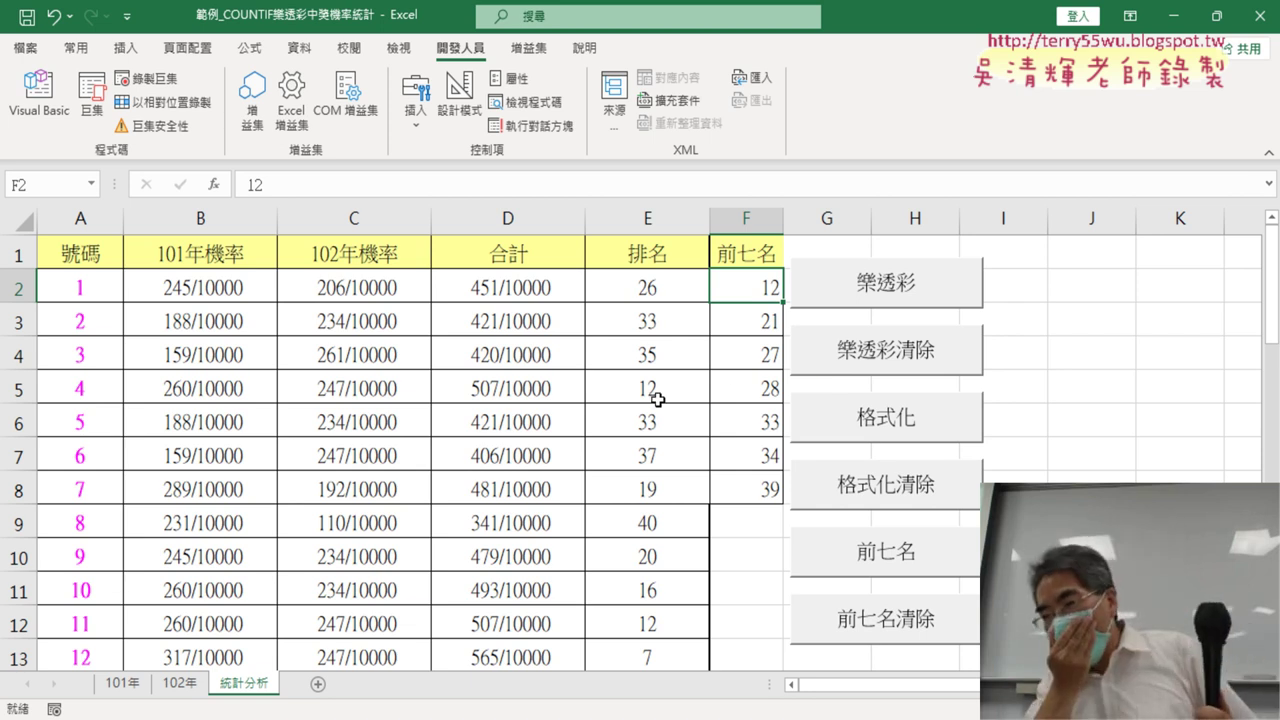
In the VBA editor, delete the blank lines above Sub 前七名() in Module1
{"action": "left_click", "coordinate": [38, 95]}
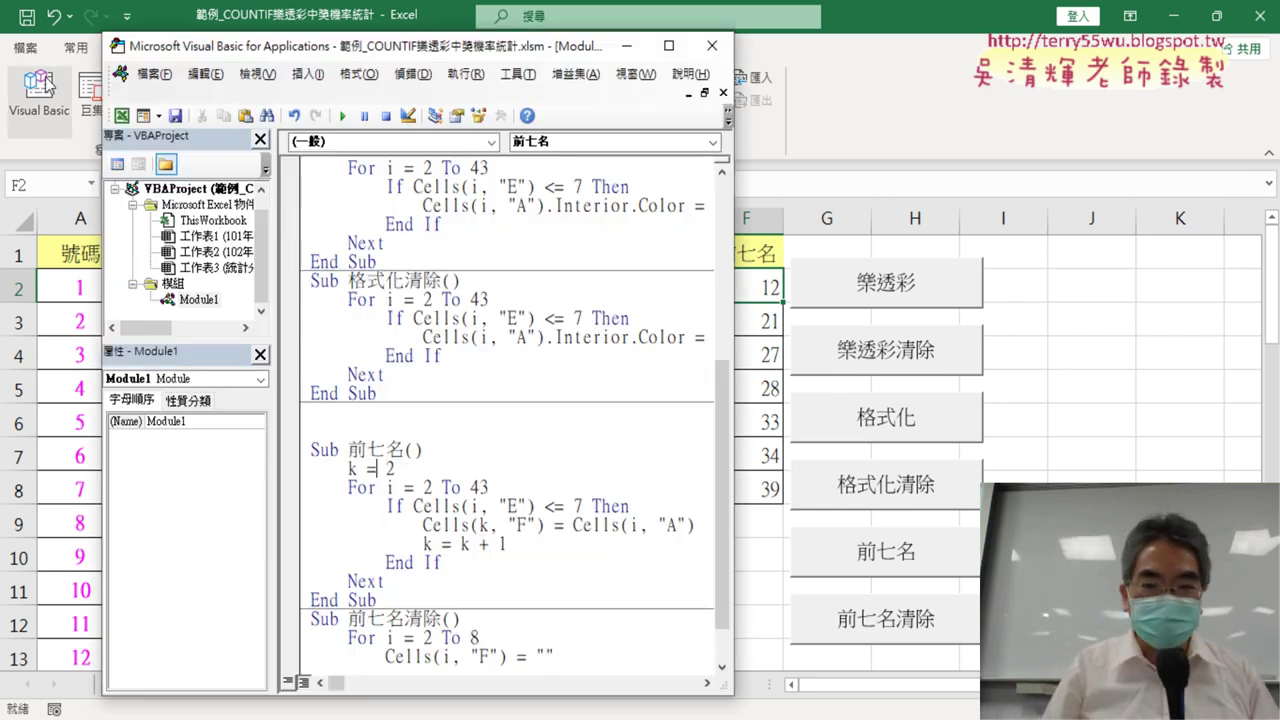
{"action": "scroll", "coordinate": [542, 420], "scroll_direction": "down", "scroll_amount": 1}
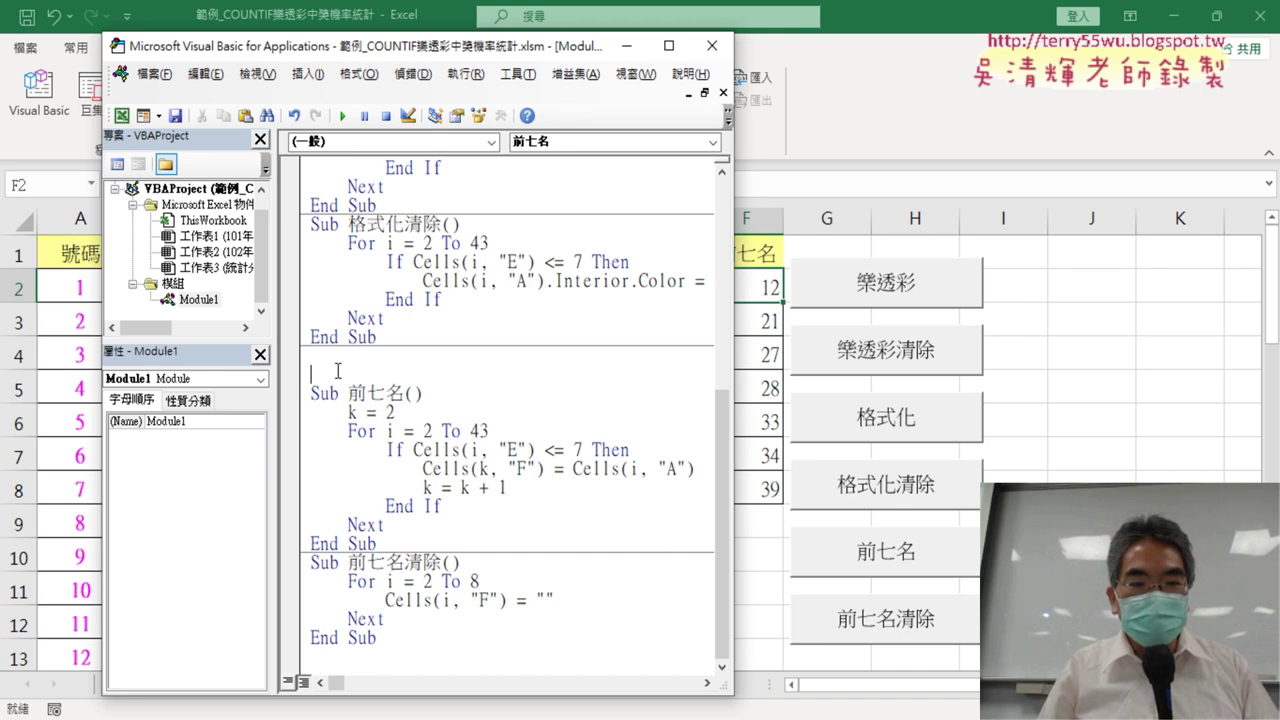
{"action": "left_click_drag", "start_coordinate": [338, 371], "coordinate": [321, 362]}
{"action": "key", "text": "Delete"}
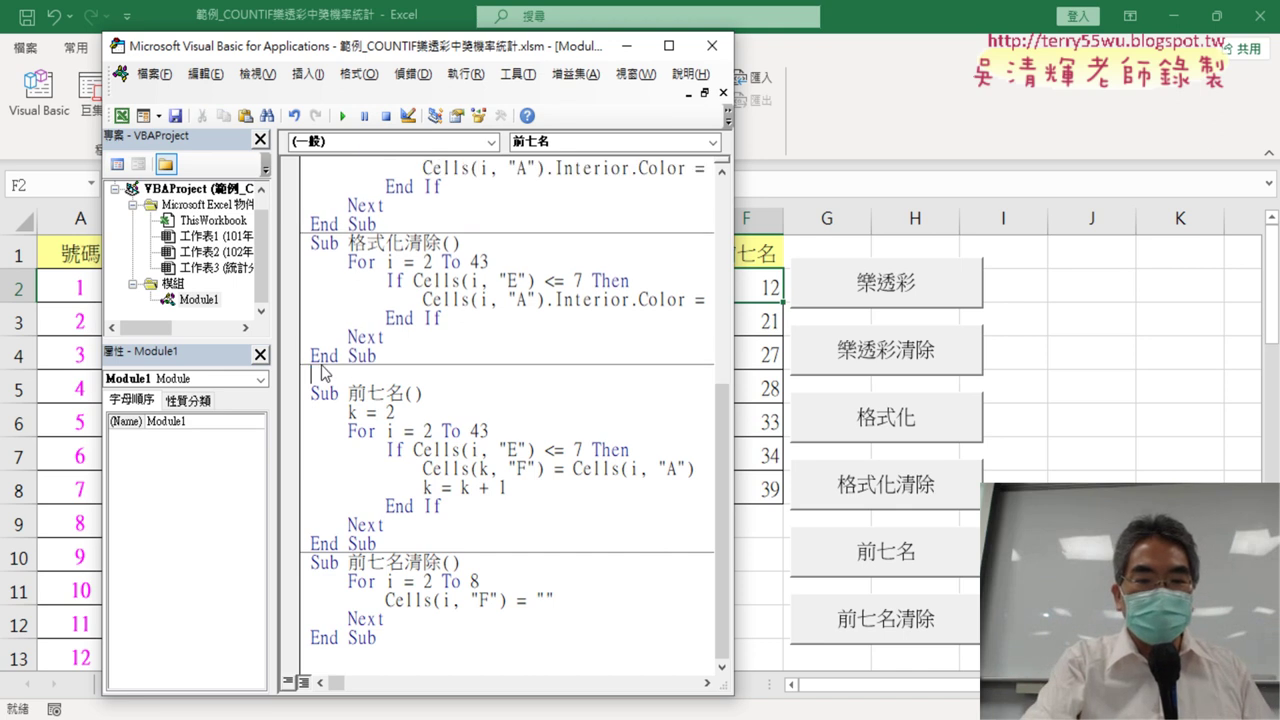
{"action": "key", "text": "Delete"}
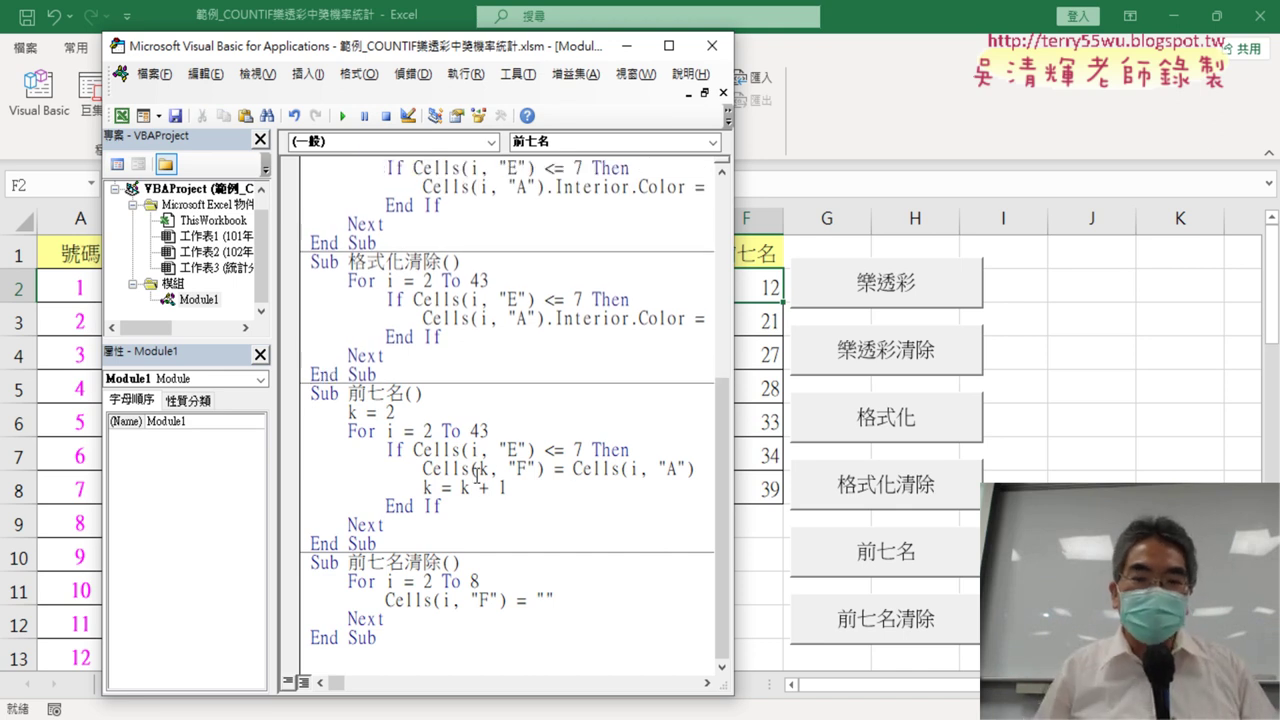
{"action": "double_click", "coordinate": [485, 469]}
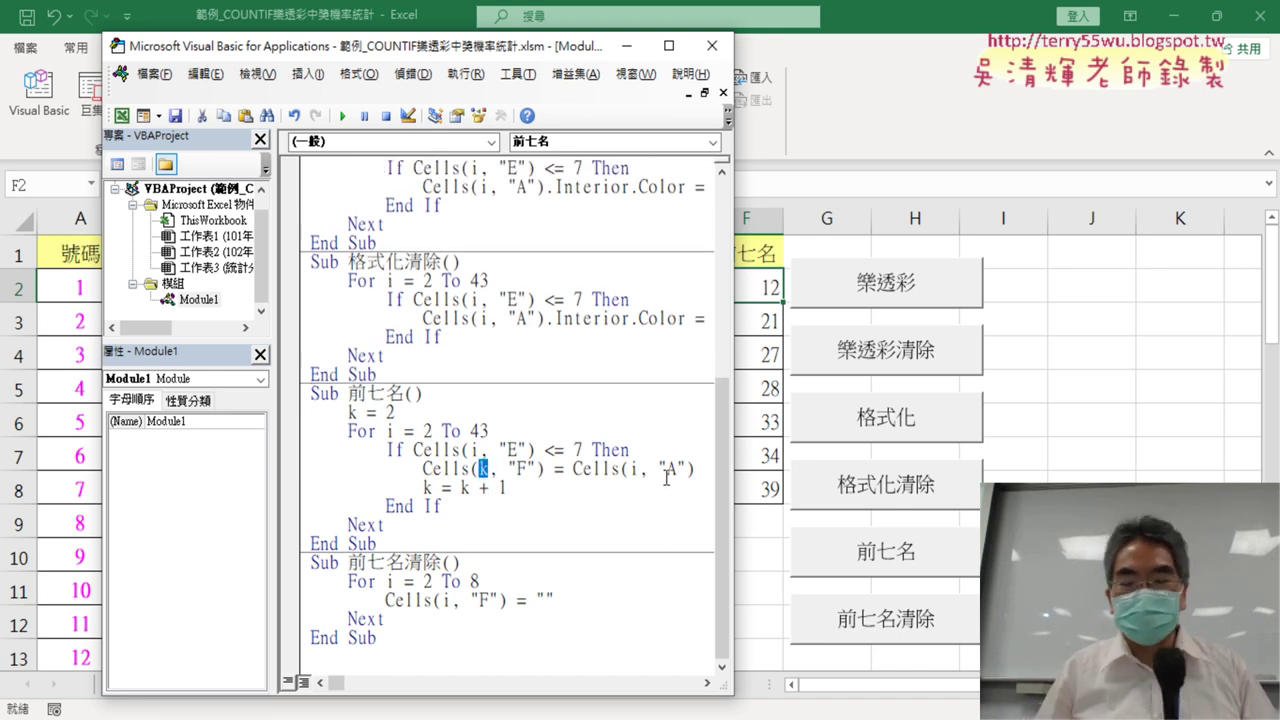